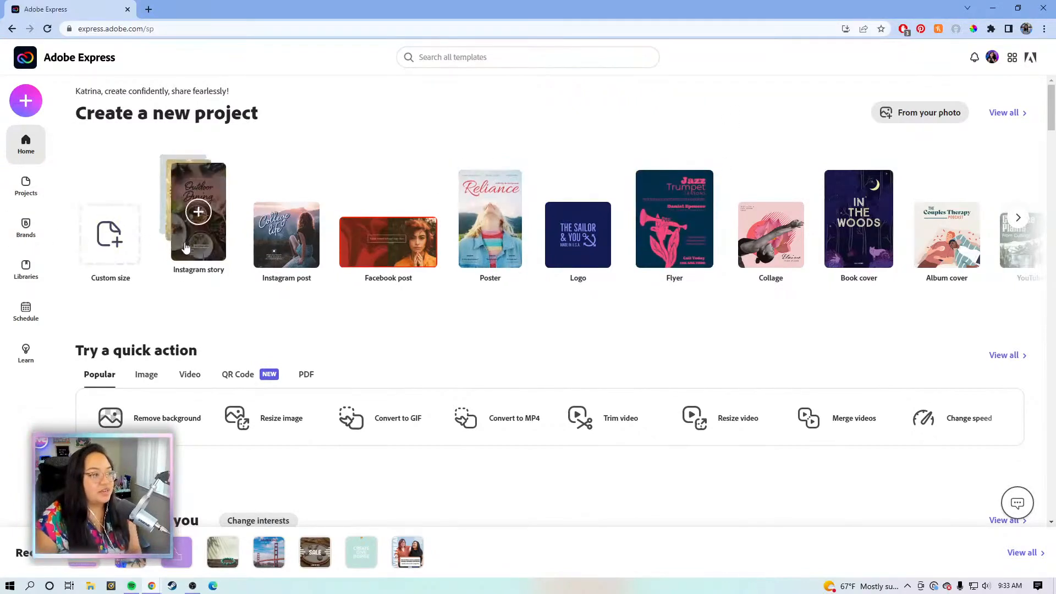
Start a blank custom-size project using the standard Widescreen size.
click(110, 231)
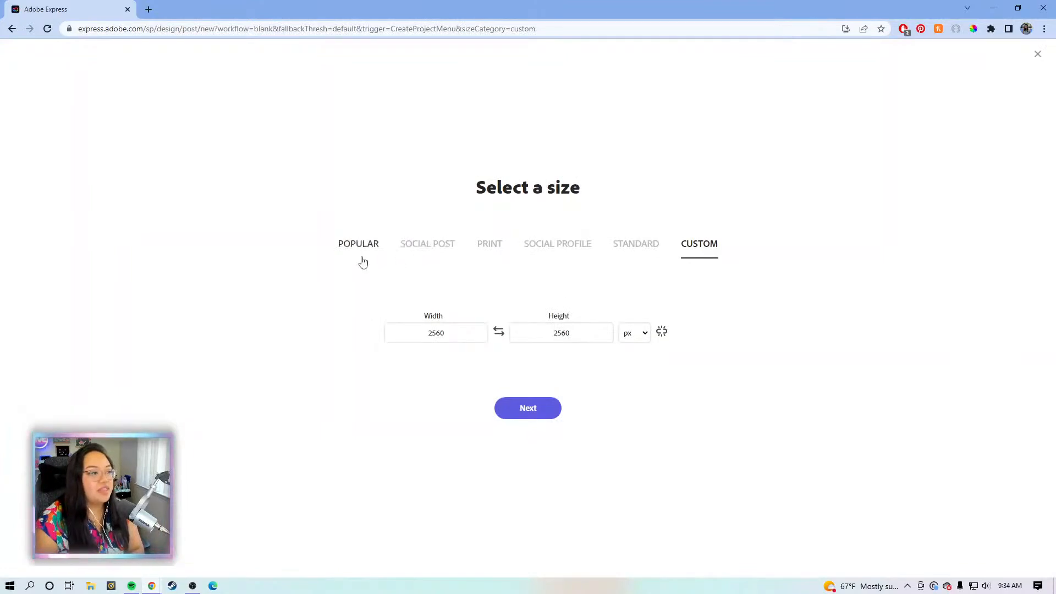
click(629, 254)
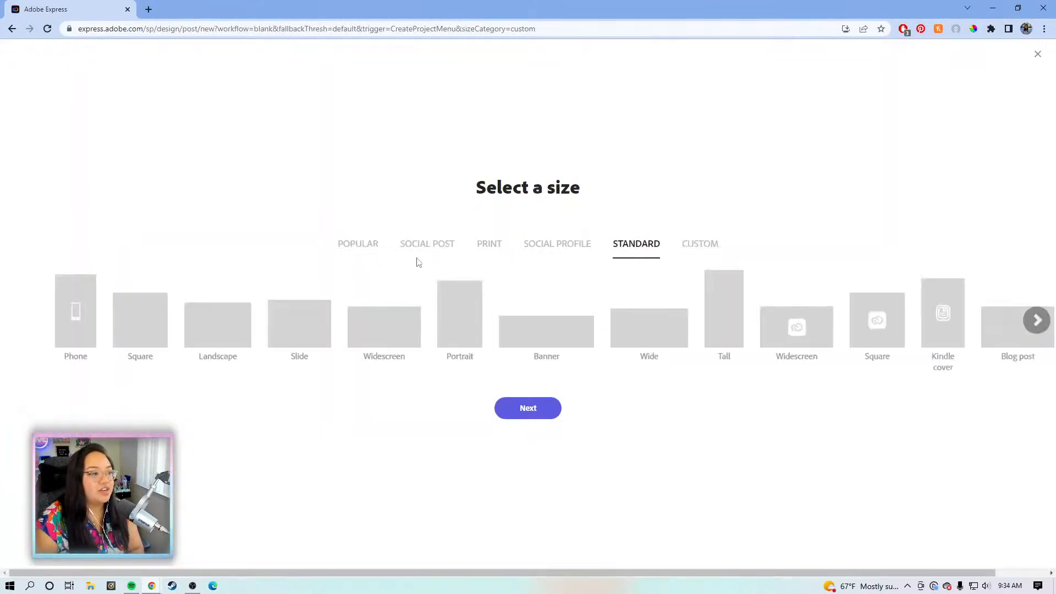
click(382, 333)
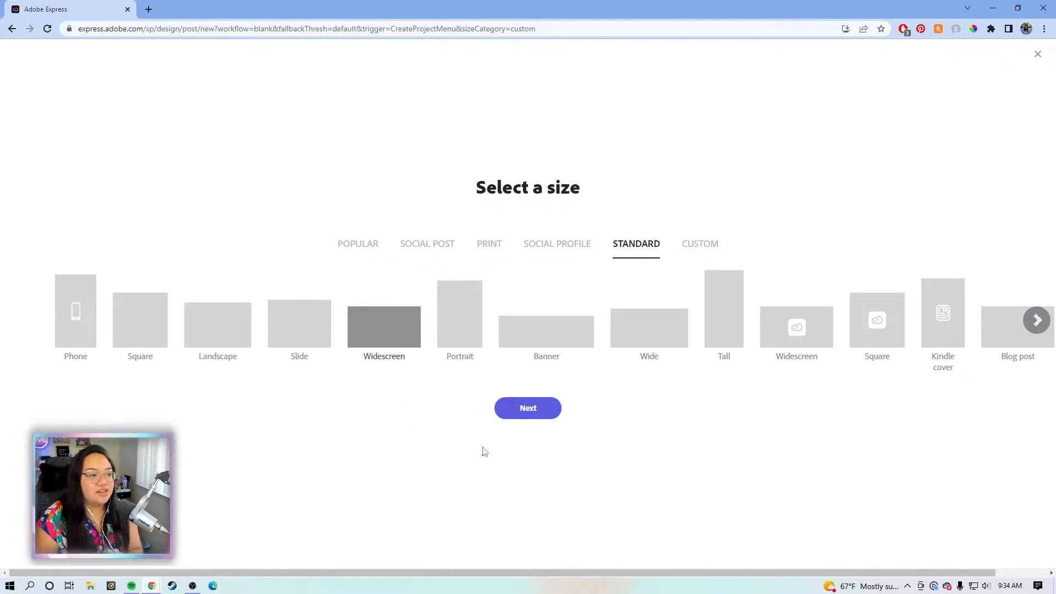
click(518, 411)
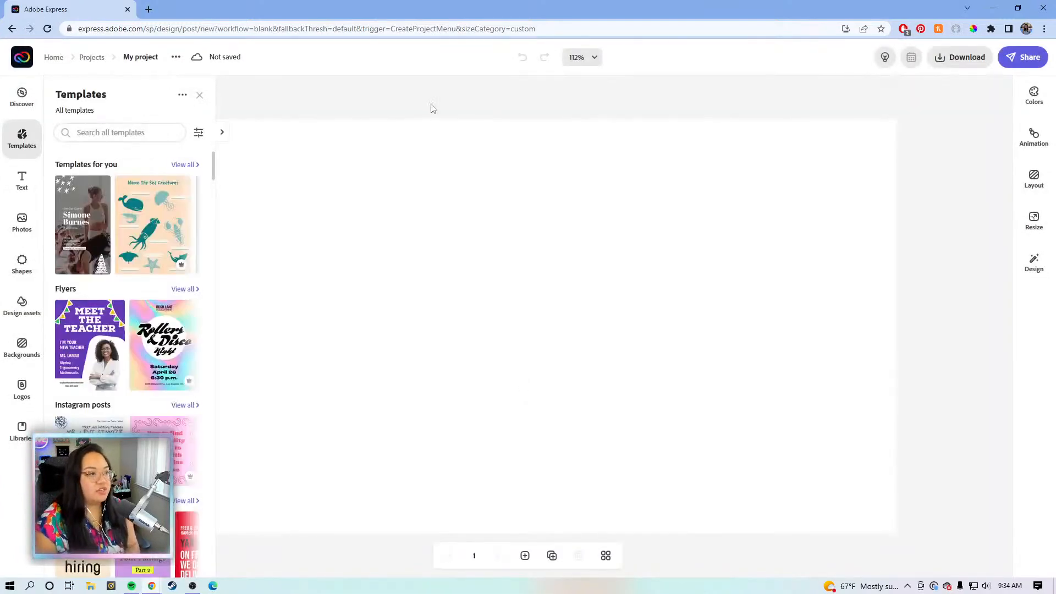
click(455, 100)
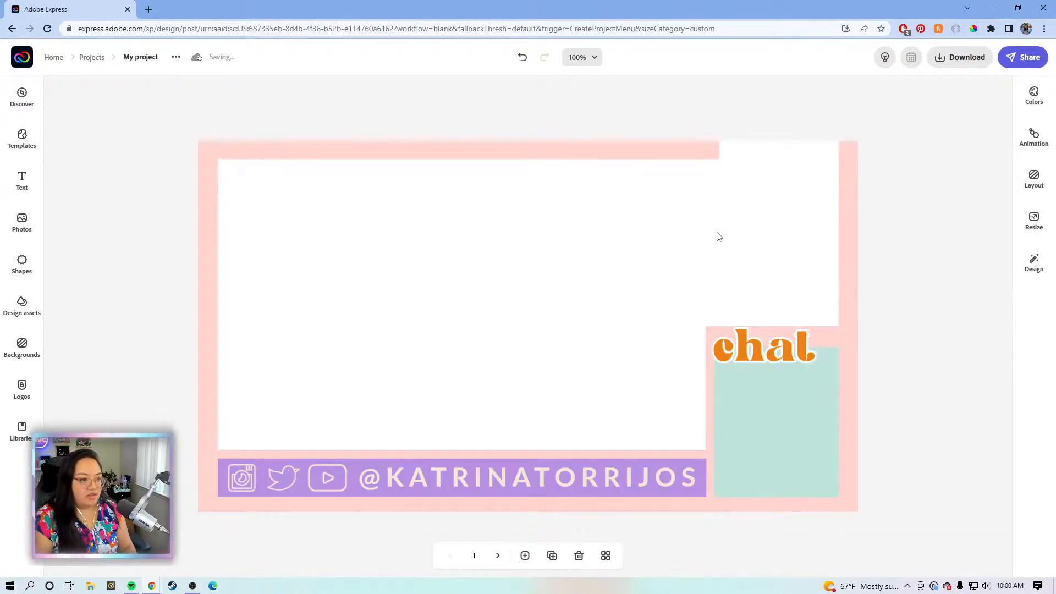
Delete the pink rectangle behind the chat label and the mint chat box.
click(838, 329)
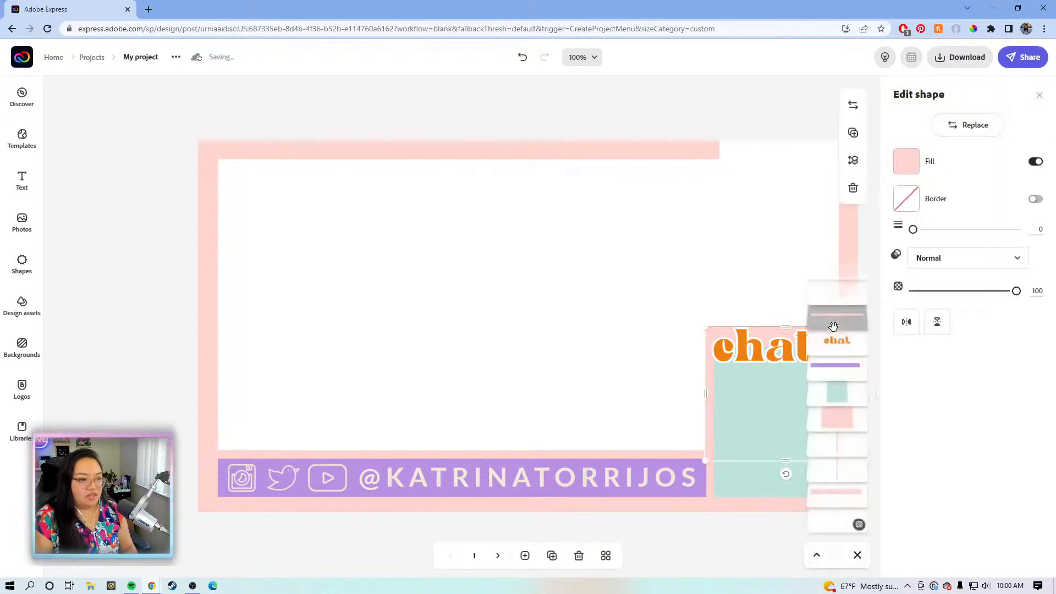
click(754, 314)
click(709, 349)
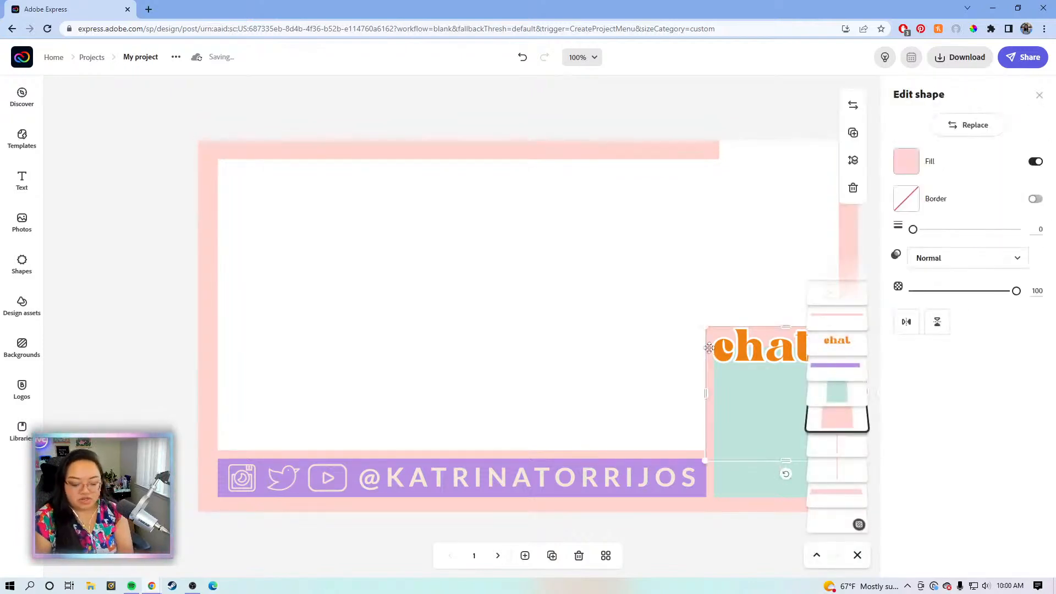
key(Delete)
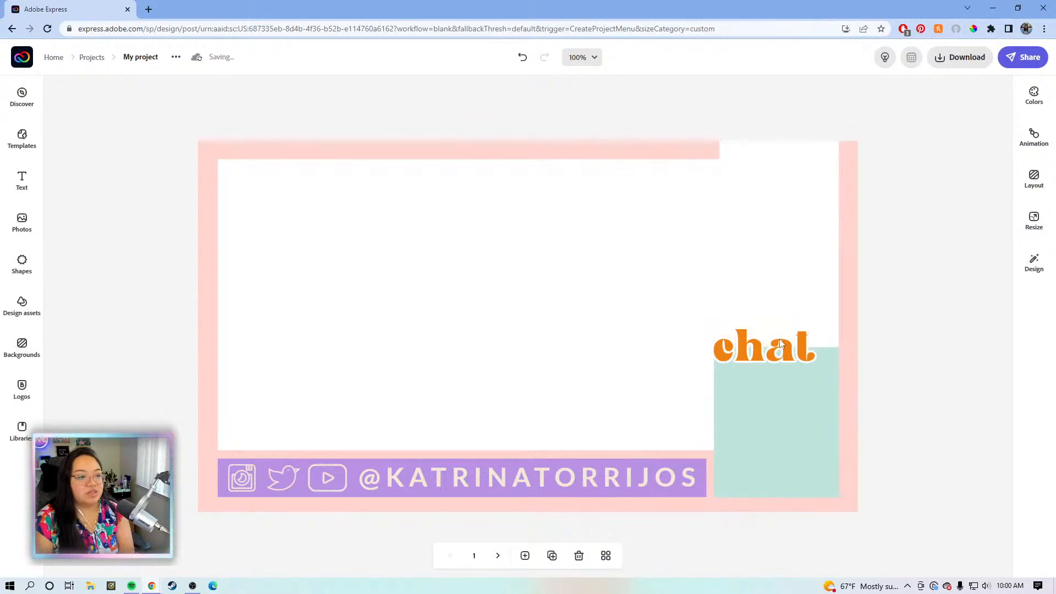
Extend the pink line along the canvas's top edge to the right edge so it closes the frame.
click(676, 163)
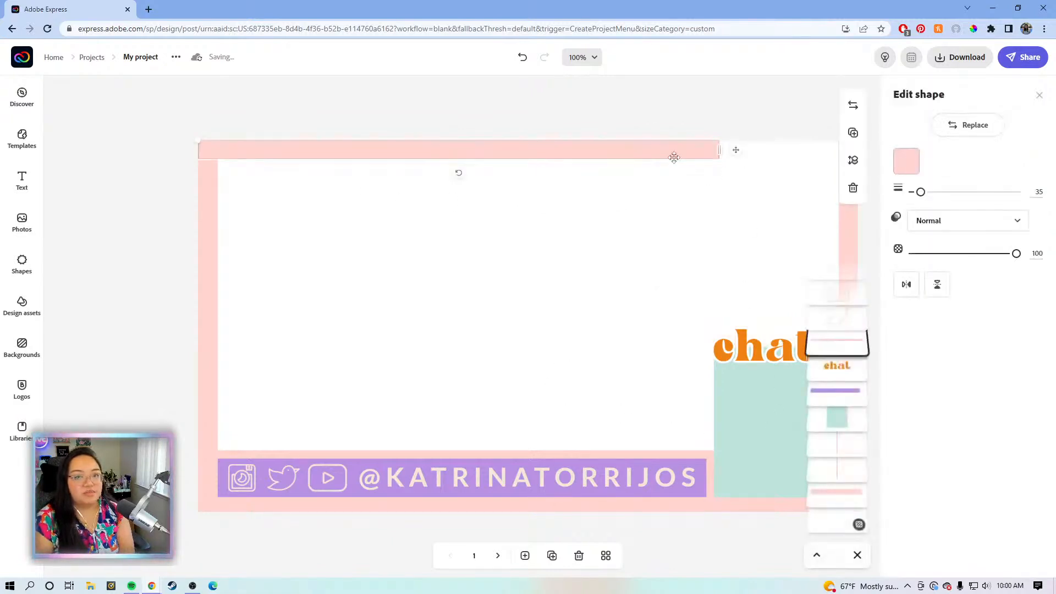
click(724, 151)
click(710, 149)
drag(719, 150, 869, 155)
click(776, 126)
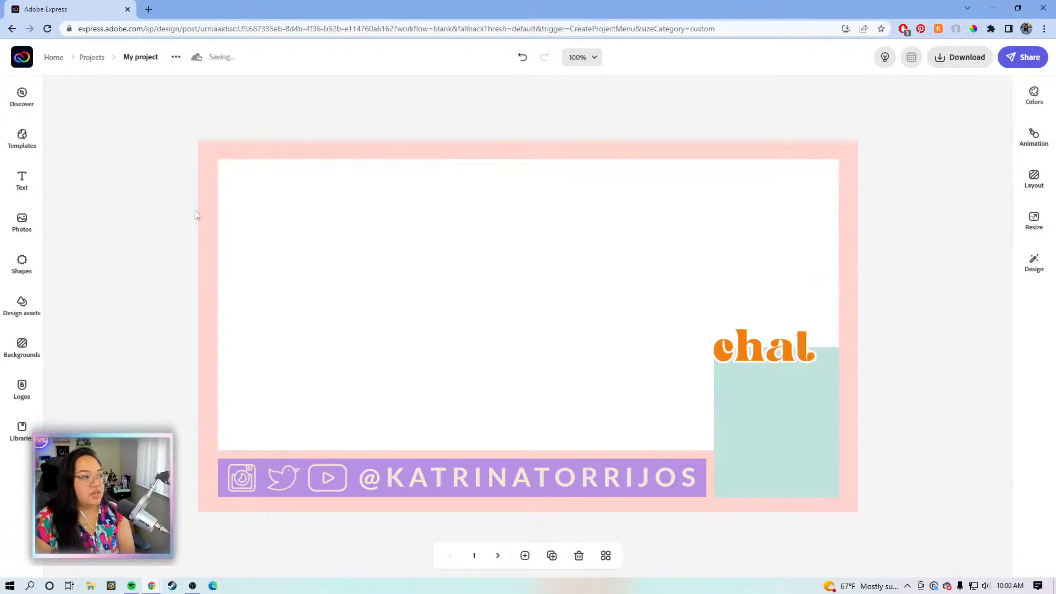
Clear the earlier shape search and add a square from the basic shapes to the canvas.
click(12, 269)
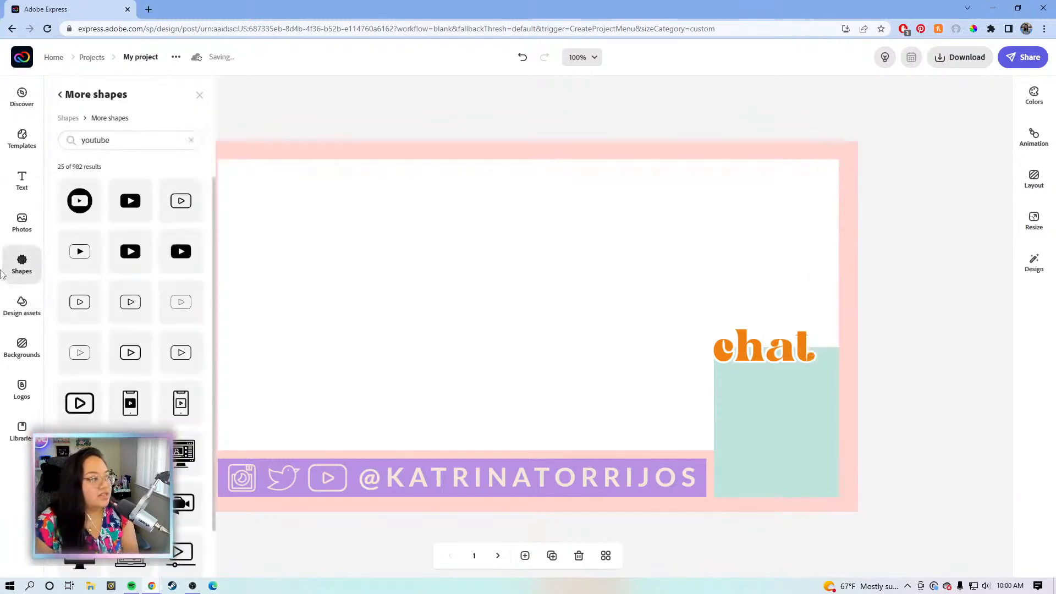
click(191, 141)
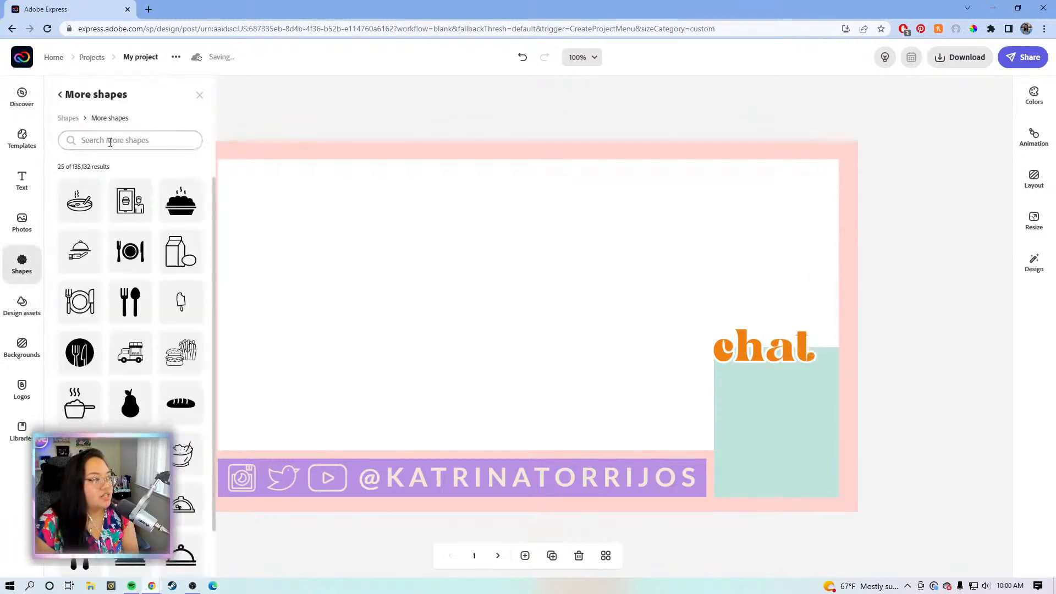
click(69, 117)
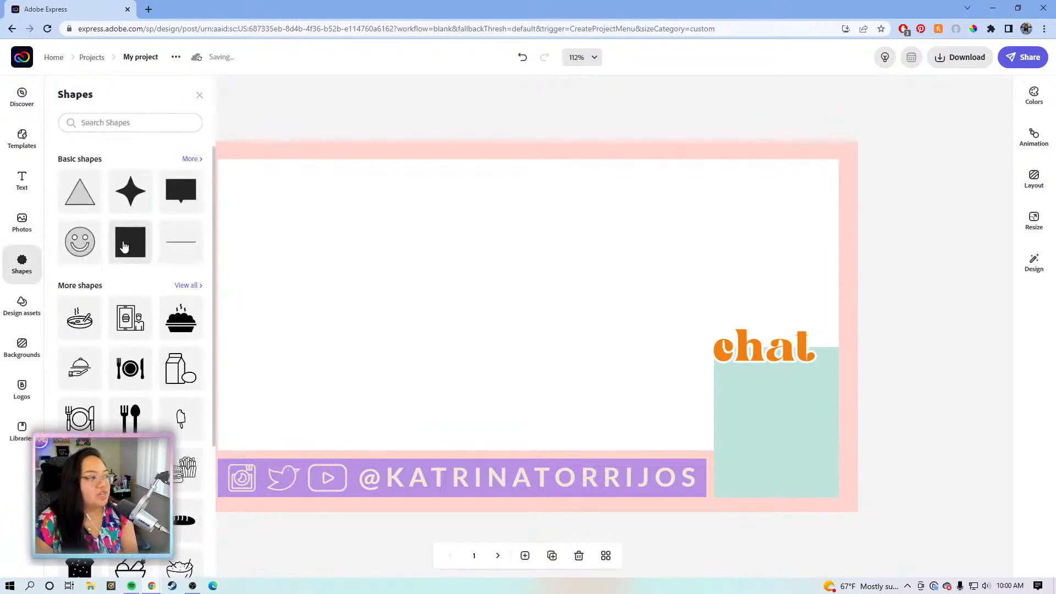
click(124, 247)
click(498, 289)
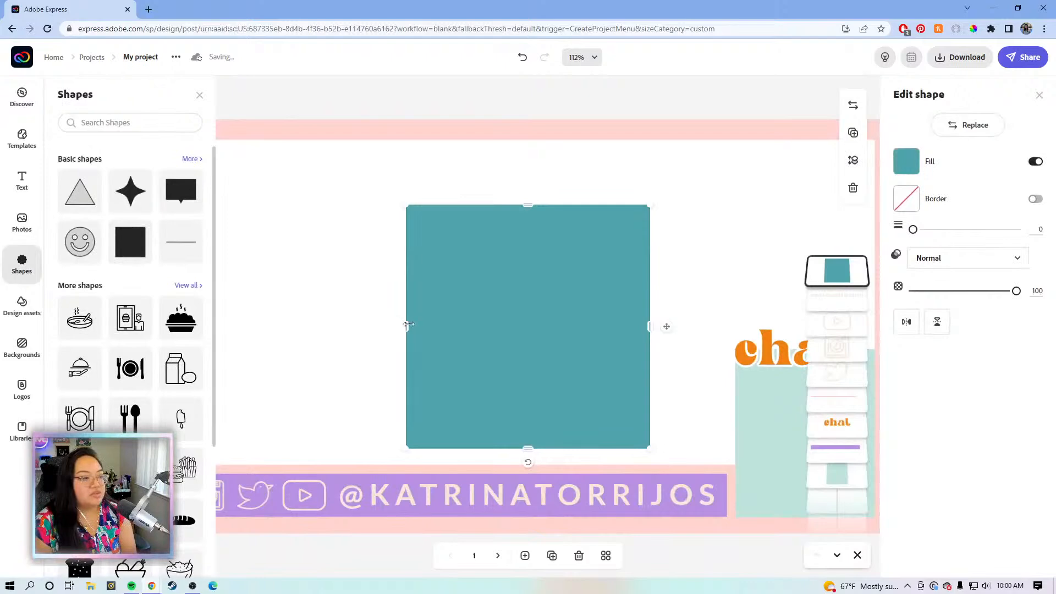
Stretch the teal square into a wide landscape rectangle across the middle of the canvas.
drag(528, 205, 528, 247)
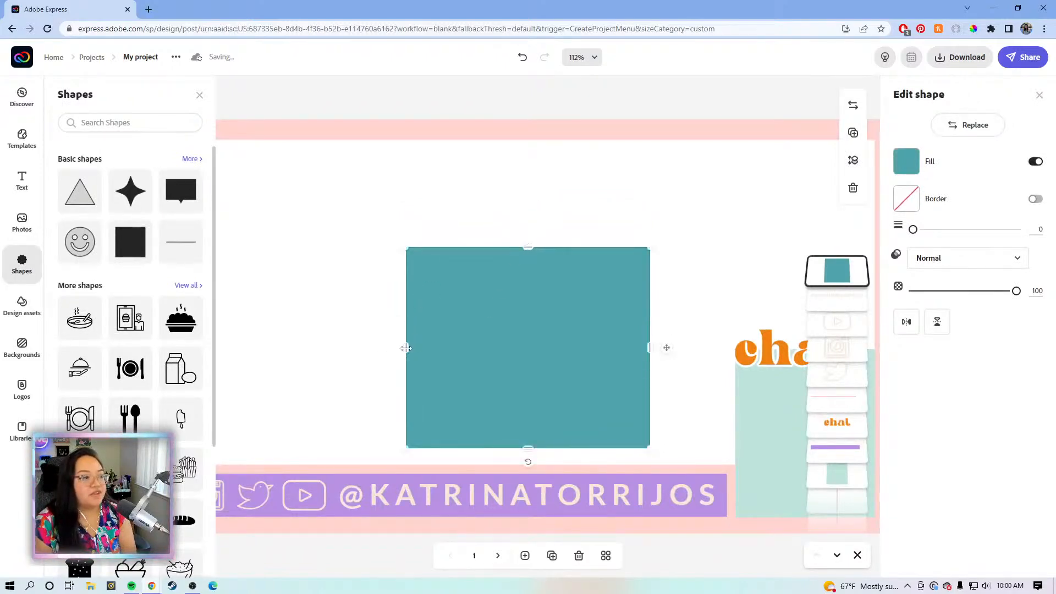
drag(407, 347, 384, 347)
drag(651, 246, 758, 169)
drag(383, 308, 277, 318)
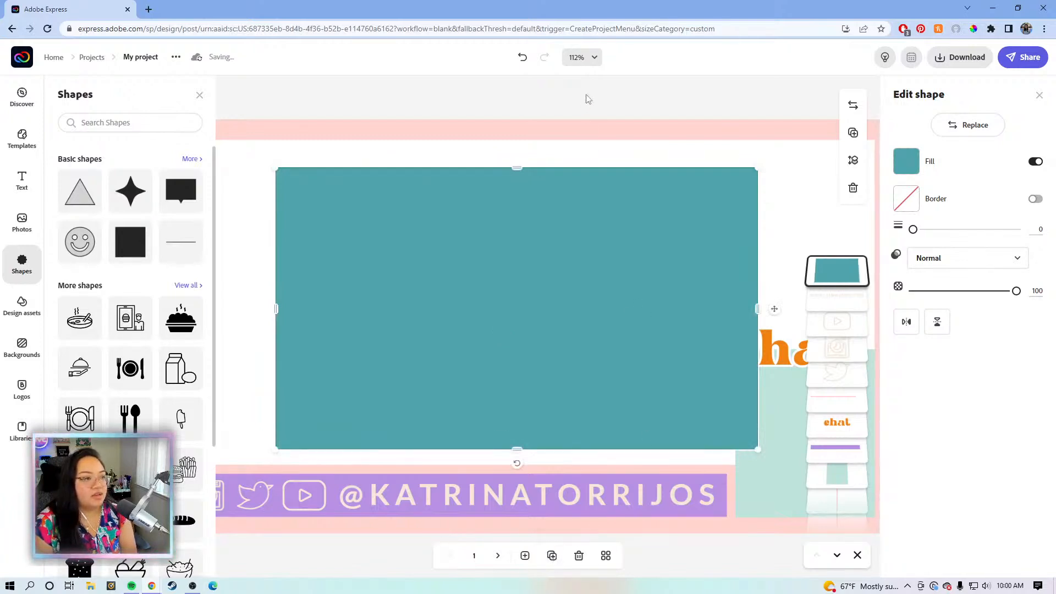
Enlarge the teal rectangle and position it to fill most of the open area inside the pink frame.
click(575, 57)
click(552, 185)
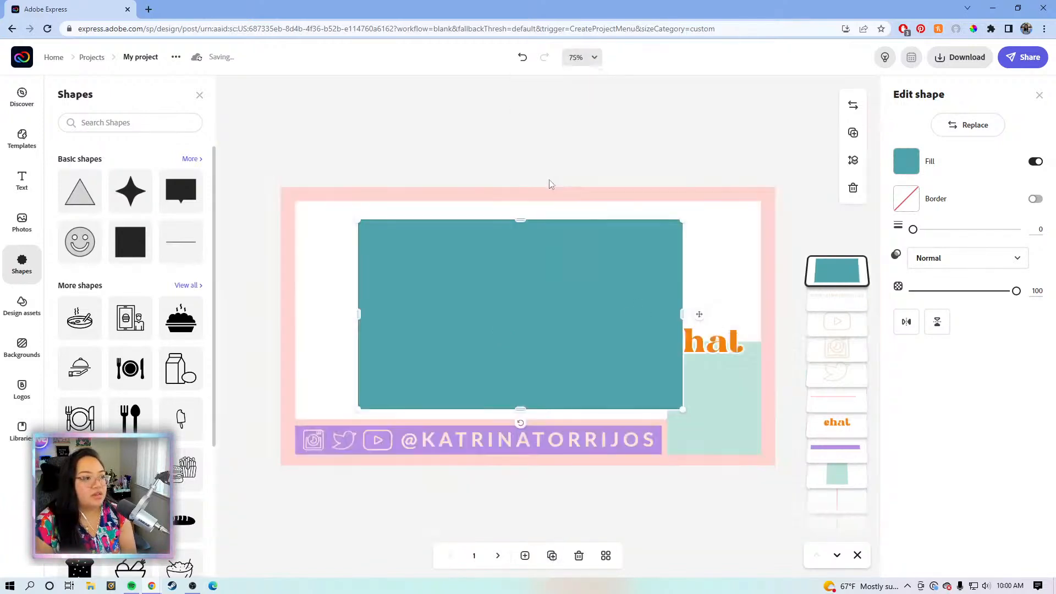
drag(549, 300, 550, 311)
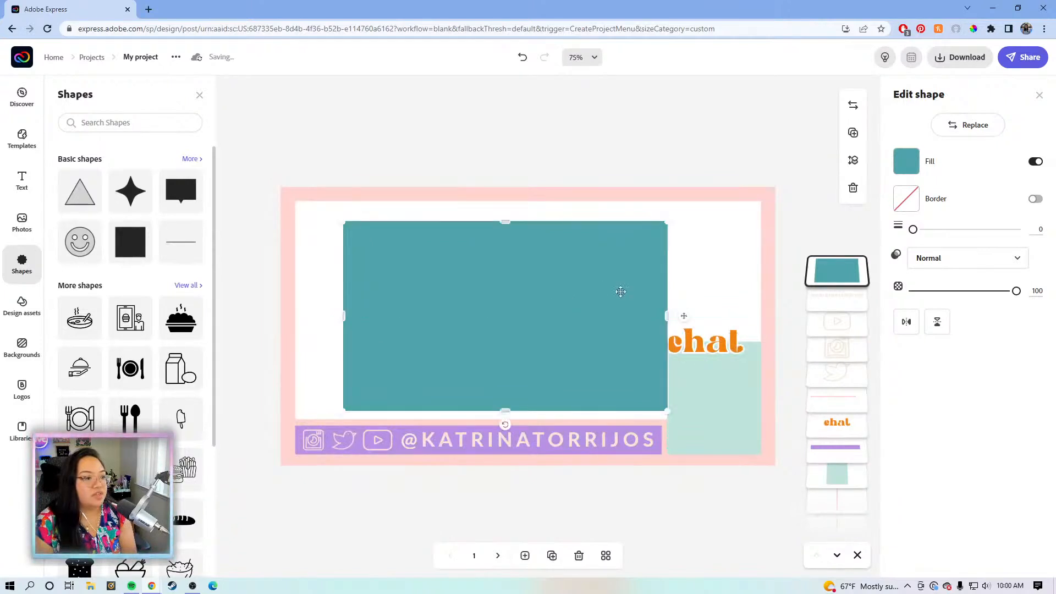
mouse_move(668, 315)
mouse_down()
mouse_move(678, 315)
mouse_move(662, 314)
mouse_up()
drag(564, 316, 509, 307)
drag(671, 420, 707, 437)
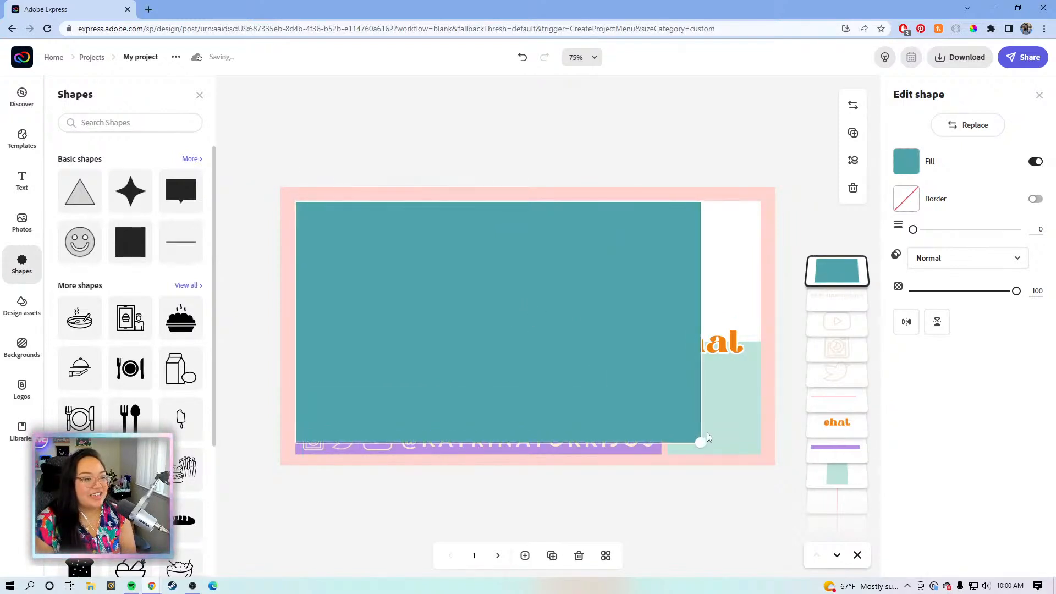
drag(562, 378, 594, 385)
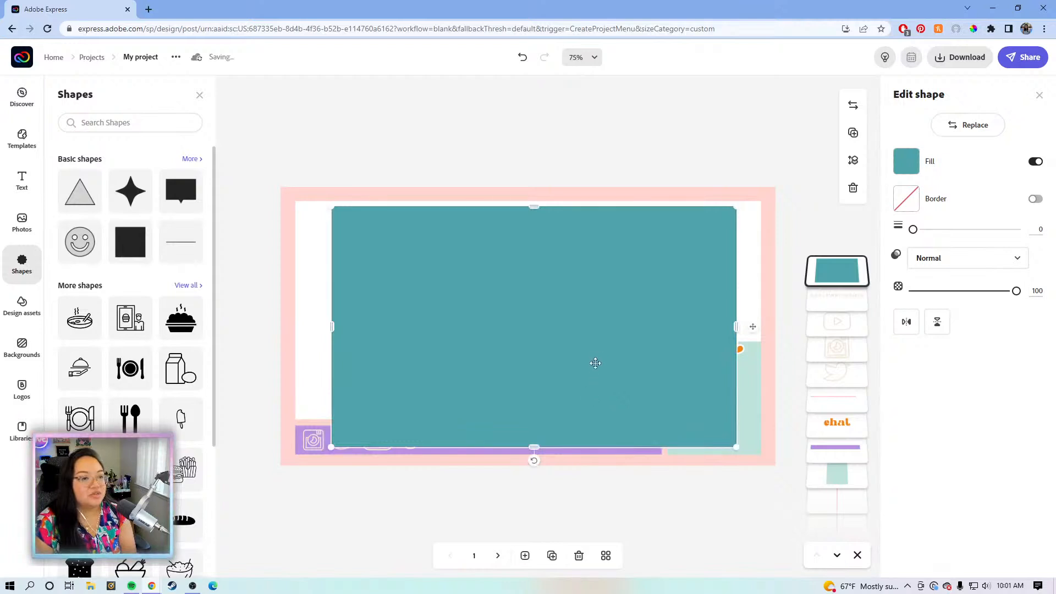
Send the teal rectangle to the back, behind the chat box, social bar and frame.
click(853, 160)
click(823, 202)
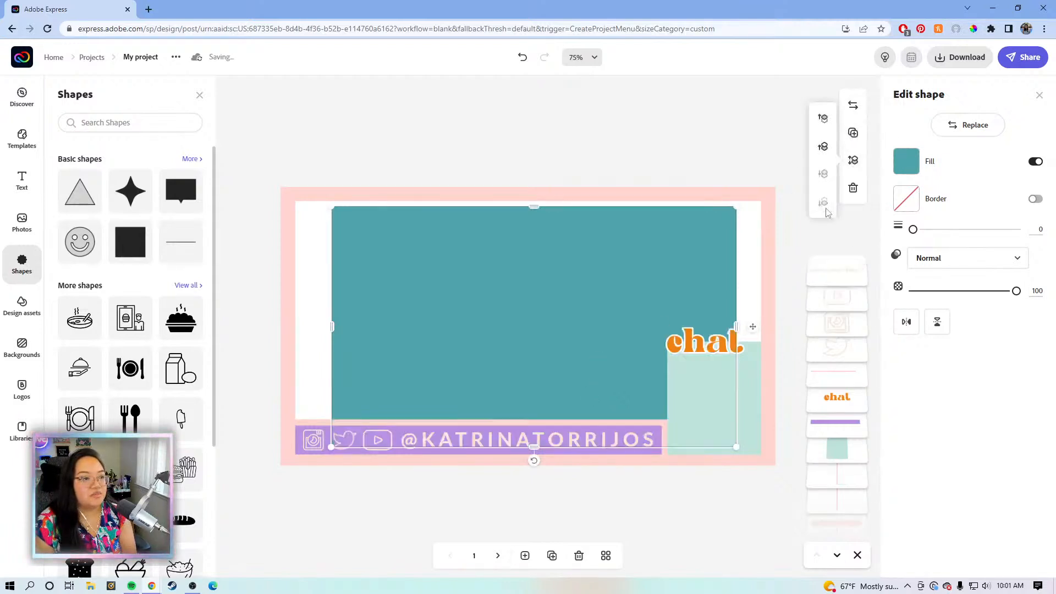
click(689, 147)
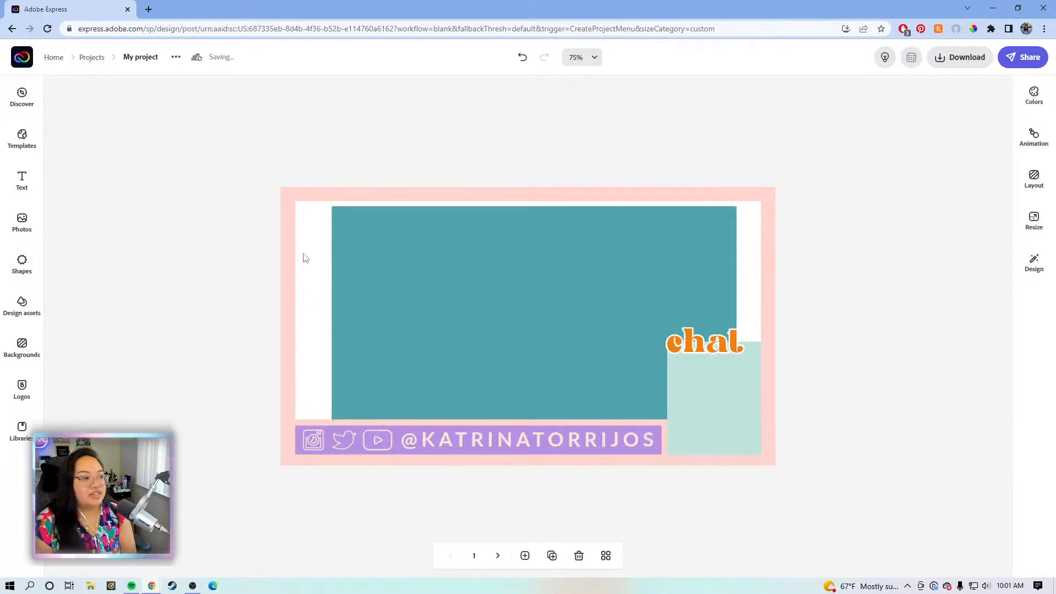
click(306, 423)
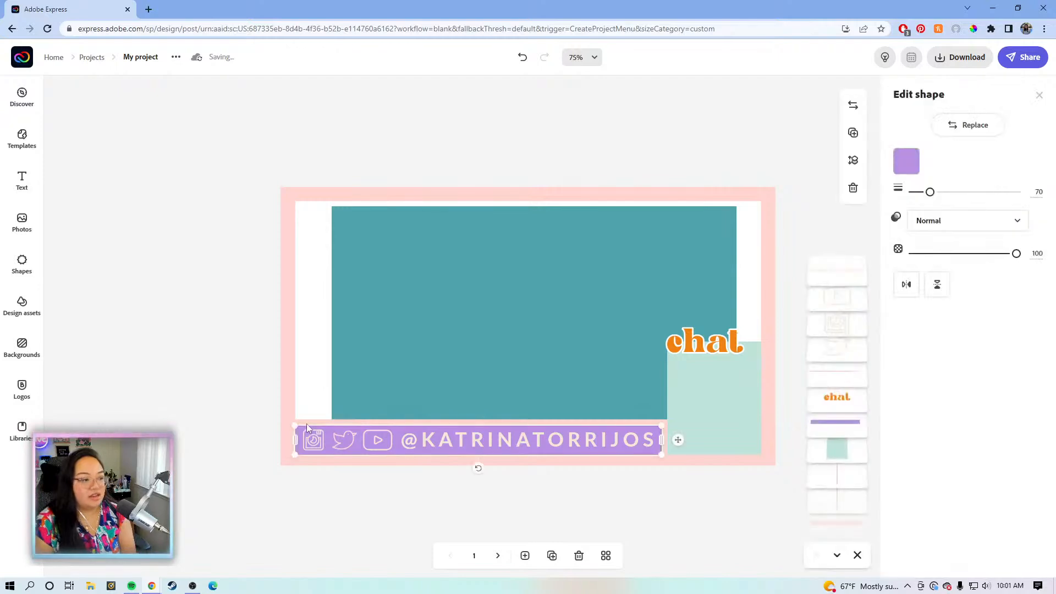
click(627, 495)
click(394, 441)
click(393, 441)
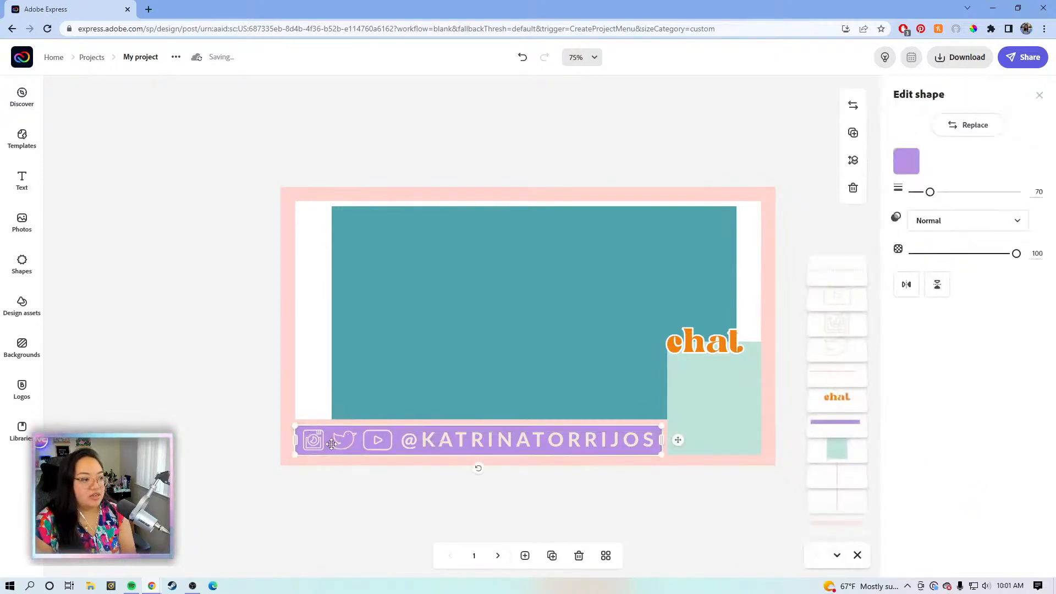
click(538, 516)
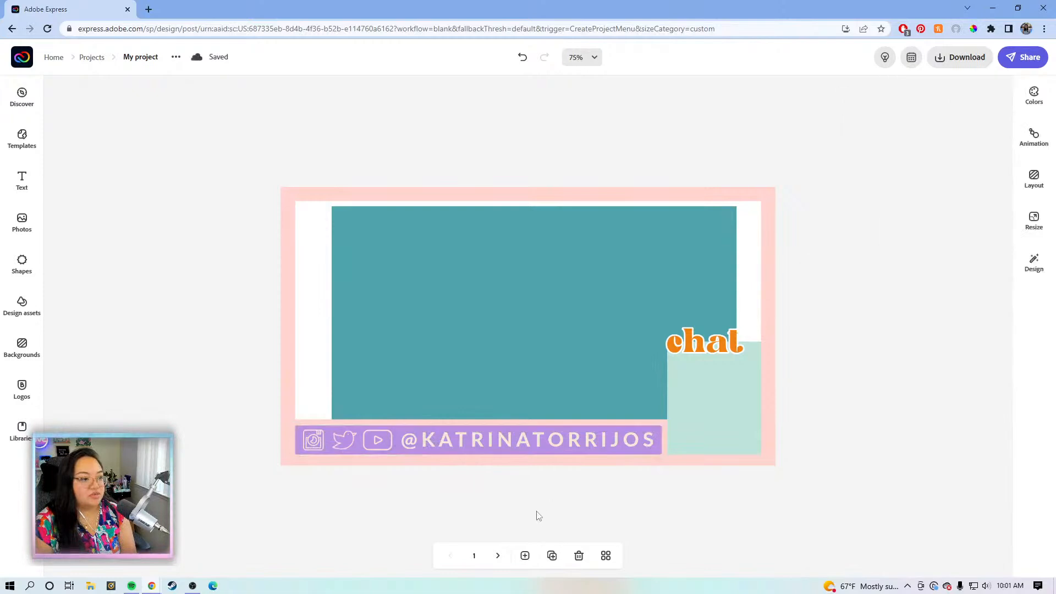
Group the social handle text with the YouTube, Twitter and Instagram icons.
click(624, 440)
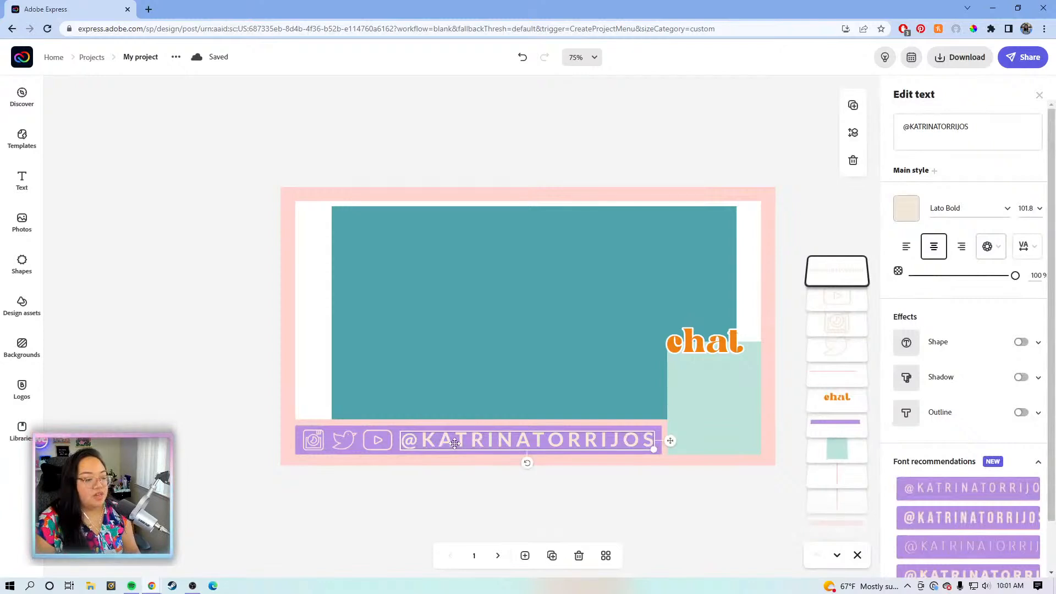
shift+click(392, 441)
shift+click(341, 441)
shift+click(338, 440)
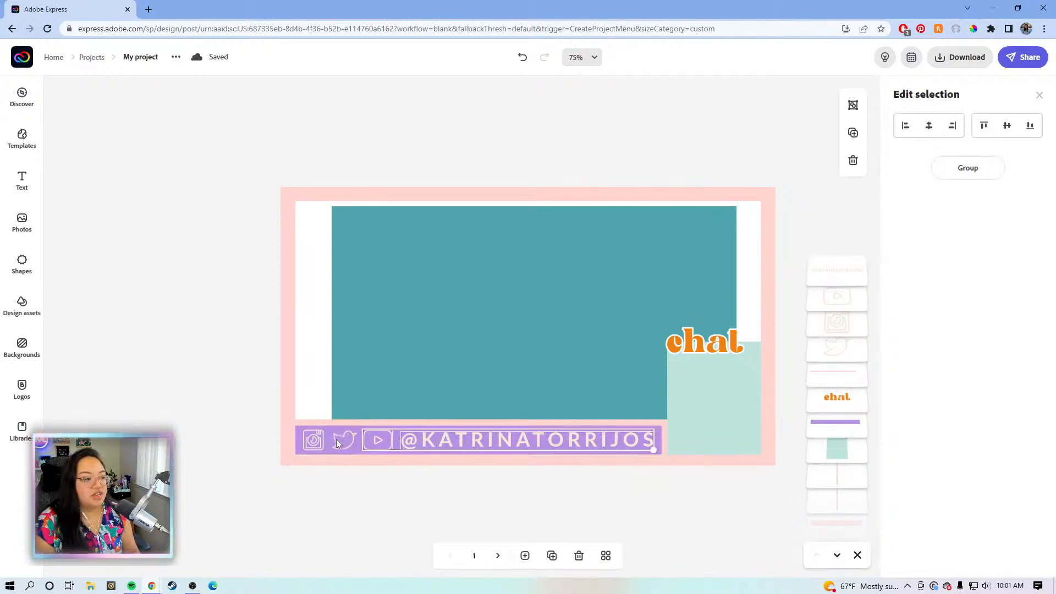
shift+click(333, 443)
shift+click(323, 439)
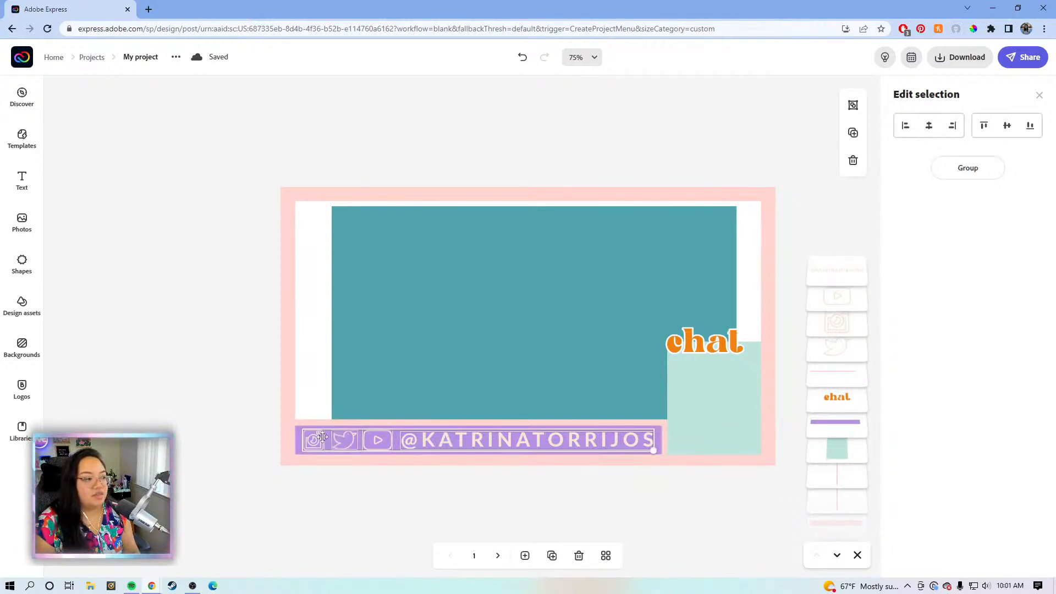
click(968, 168)
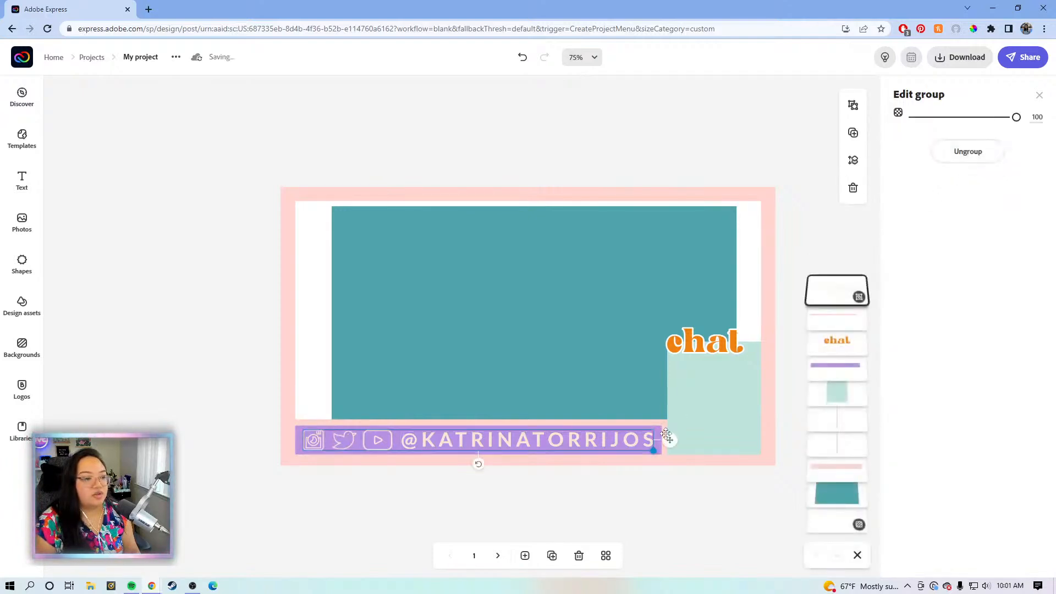
drag(669, 438, 667, 437)
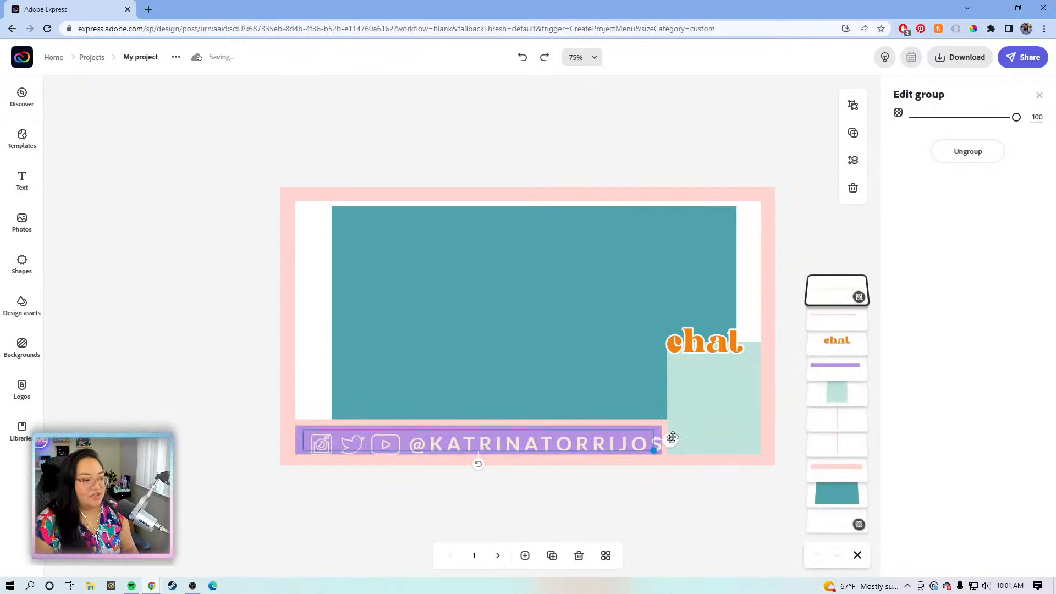
Ungroup the icons and handle text, and regroup them together with the purple bar behind them.
click(957, 156)
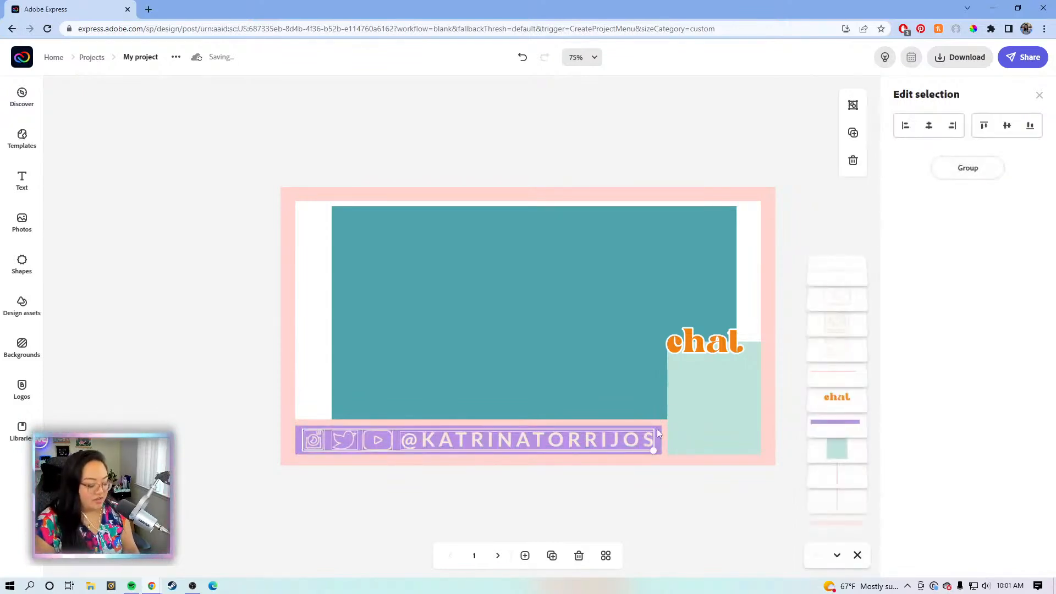
click(985, 173)
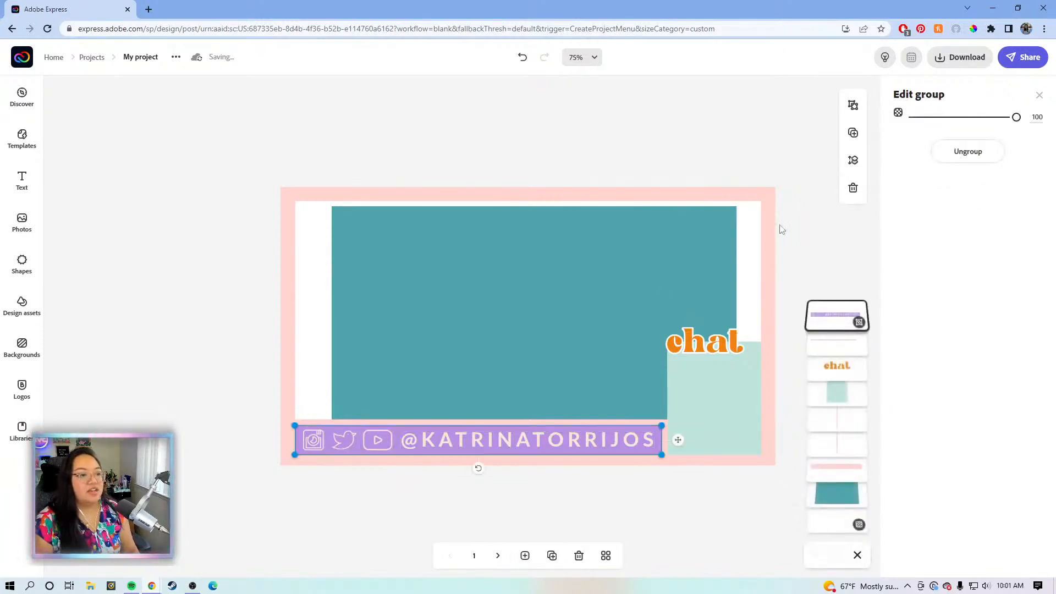
click(778, 184)
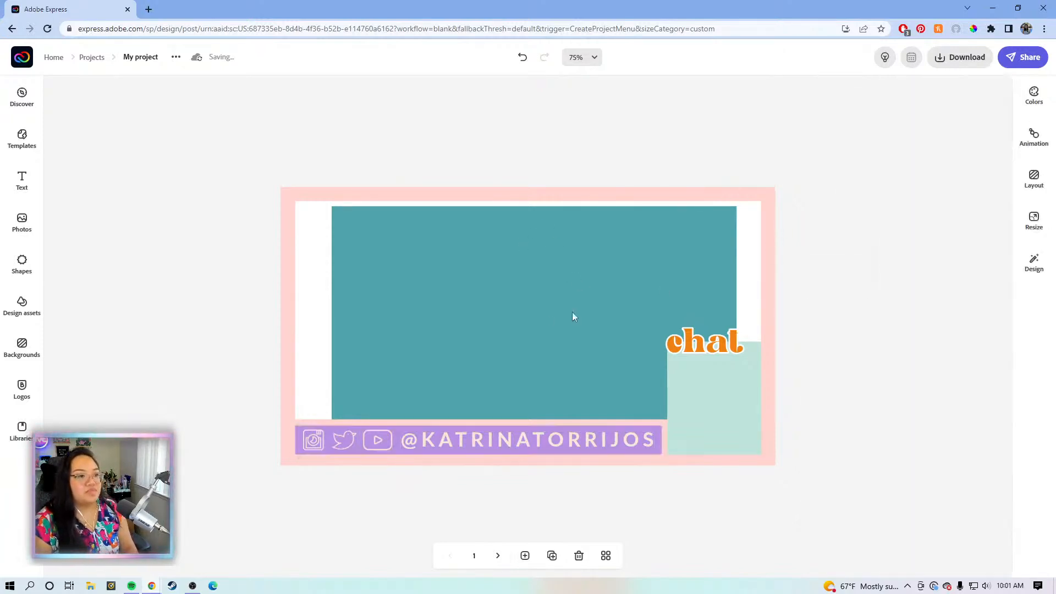
Thicken the top strip of the pink frame to 56.
click(770, 226)
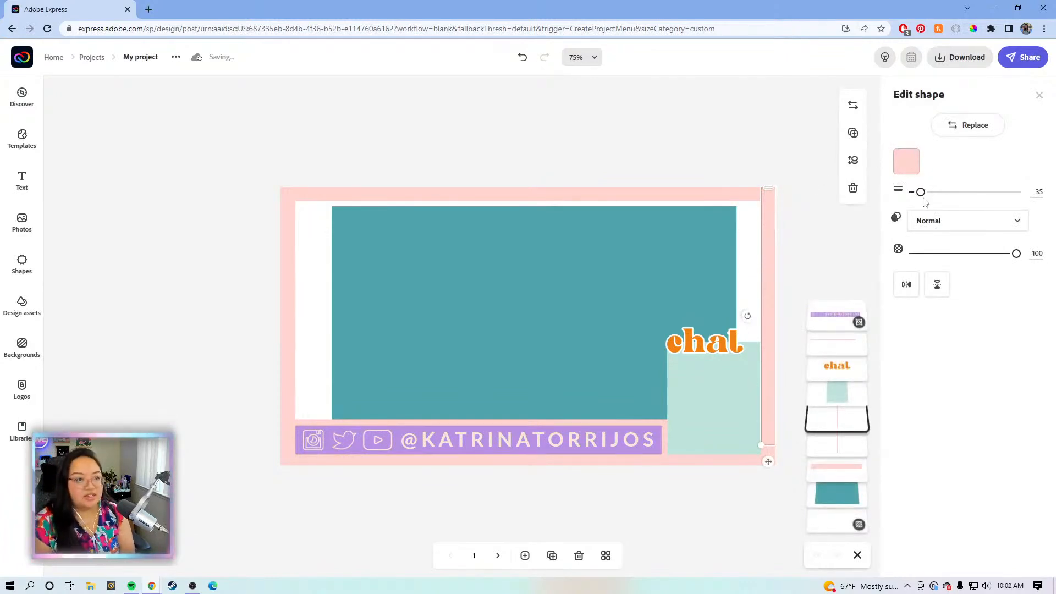
click(718, 195)
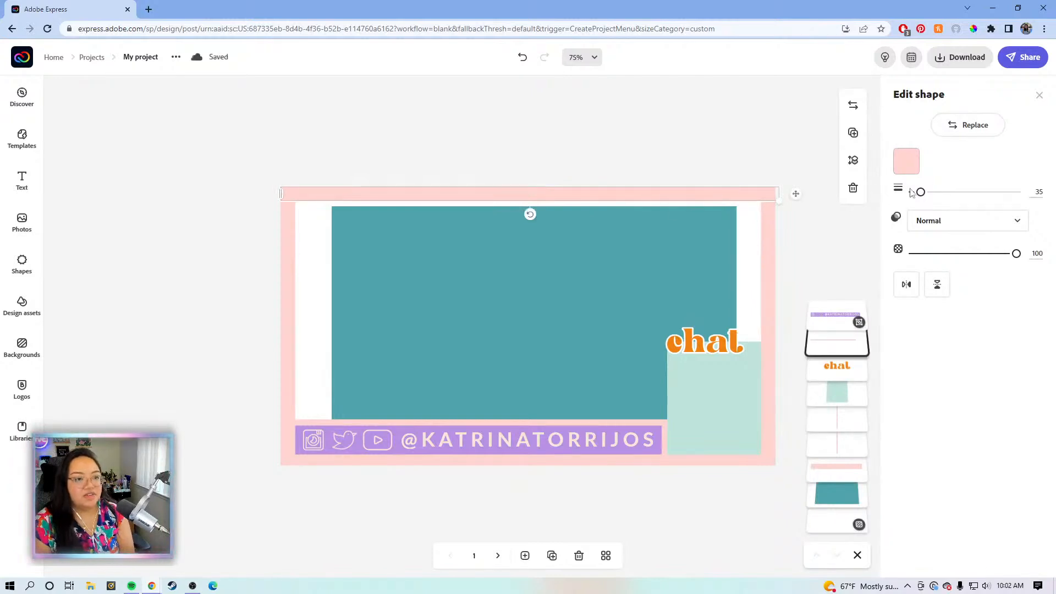
drag(921, 197, 927, 197)
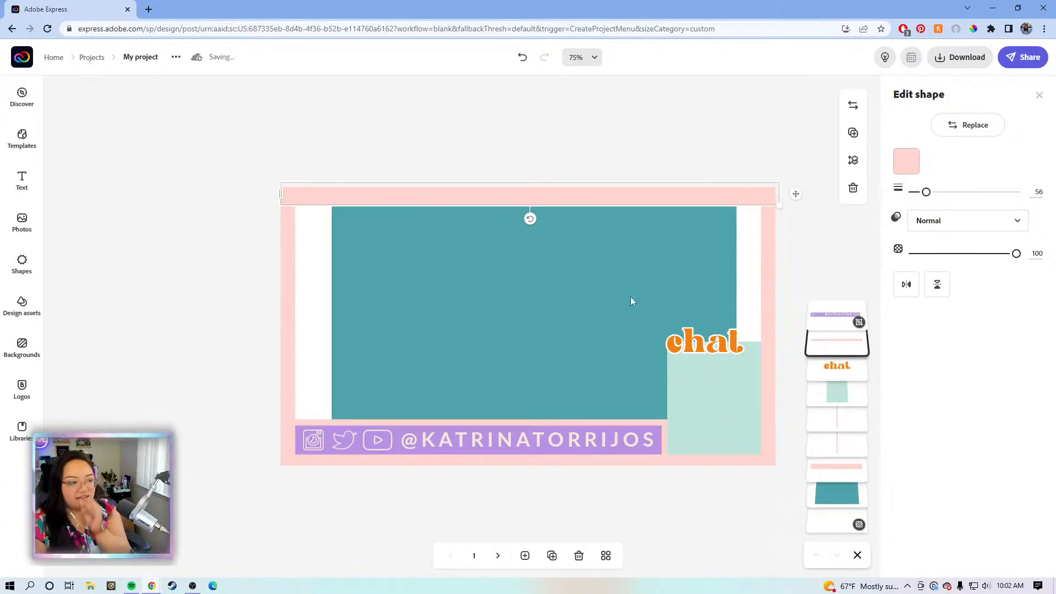
Shrink the grouped social media bar and move it onto the middle of the teal rectangle.
click(518, 292)
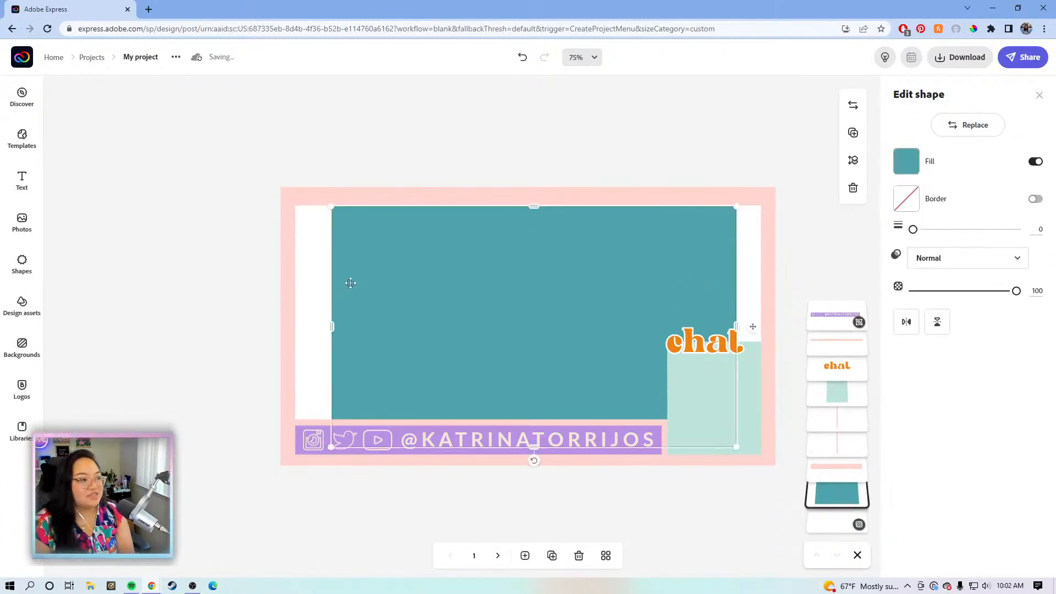
click(773, 265)
click(554, 441)
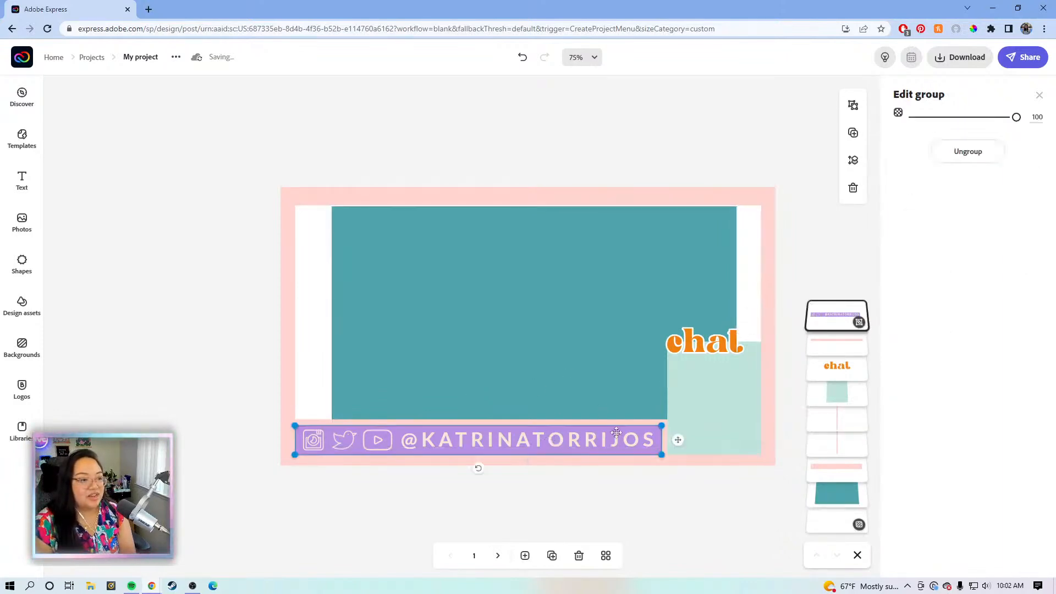
drag(663, 424, 639, 330)
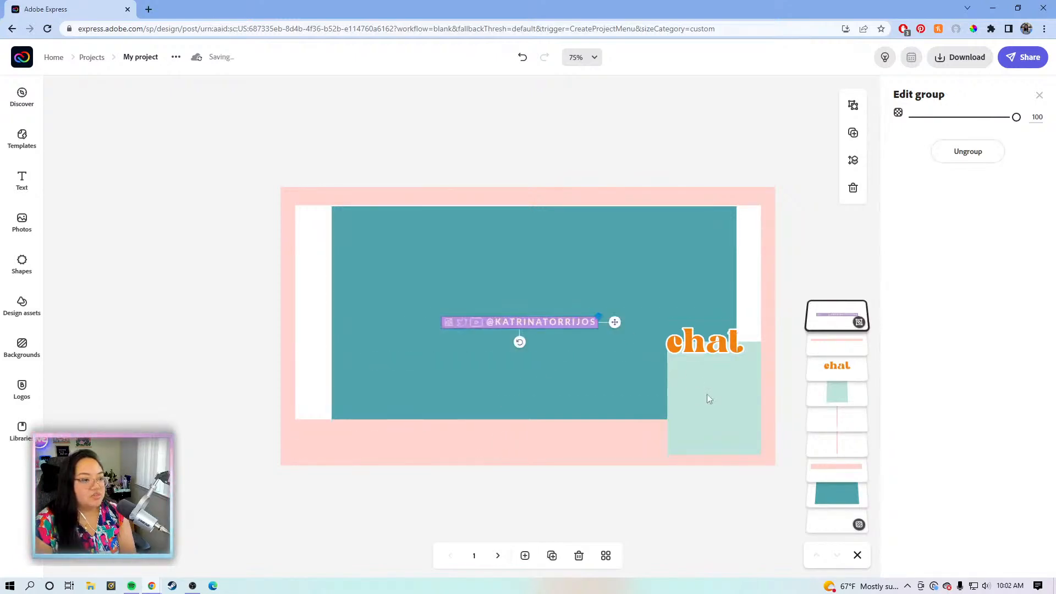
Group the "chat" title with its mint box and move the group up onto the teal rectangle.
click(695, 392)
click(782, 351)
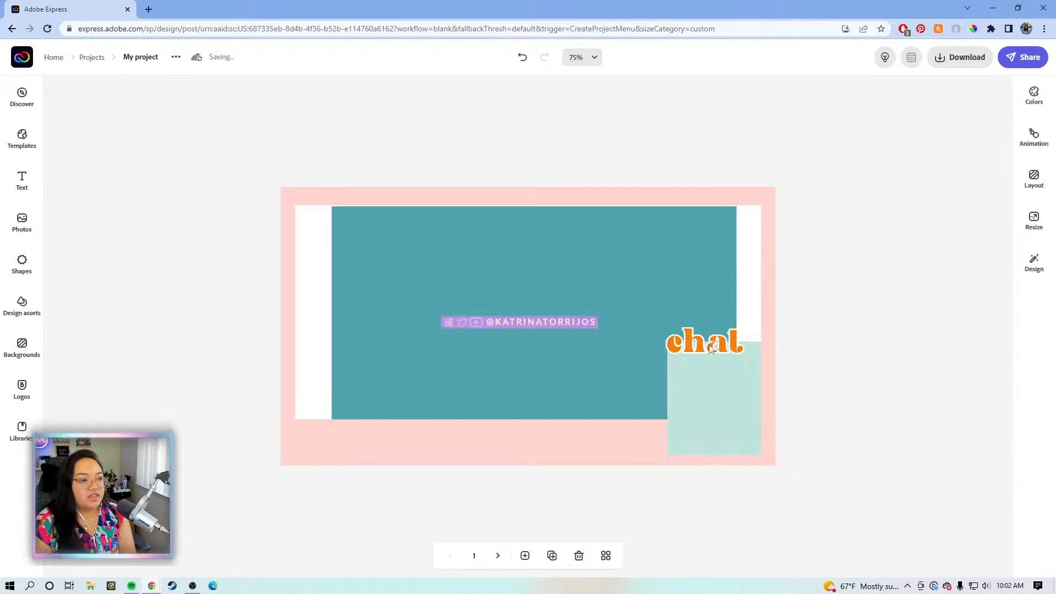
click(708, 345)
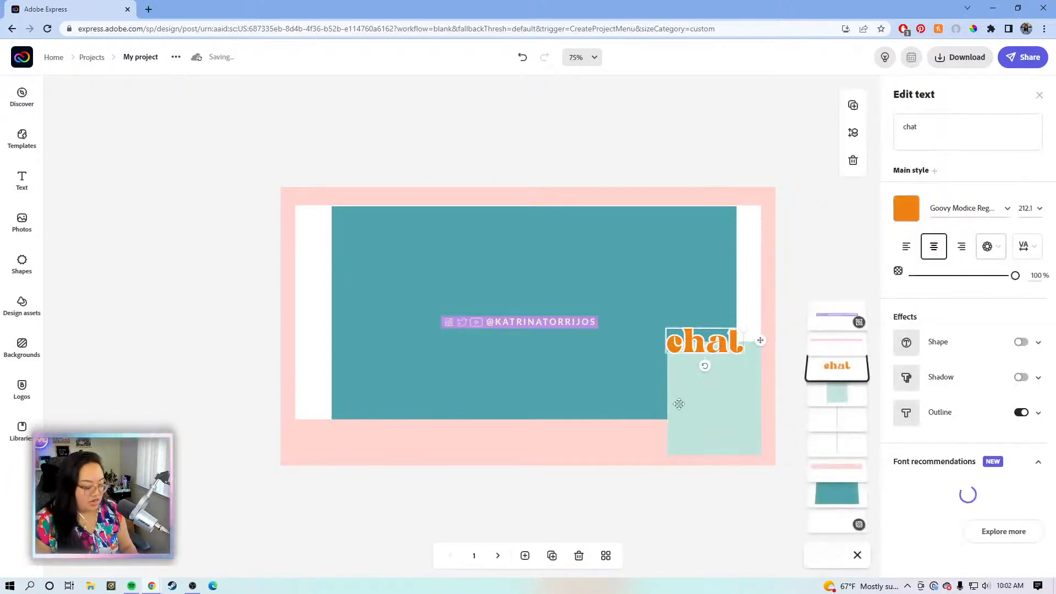
shift+click(699, 415)
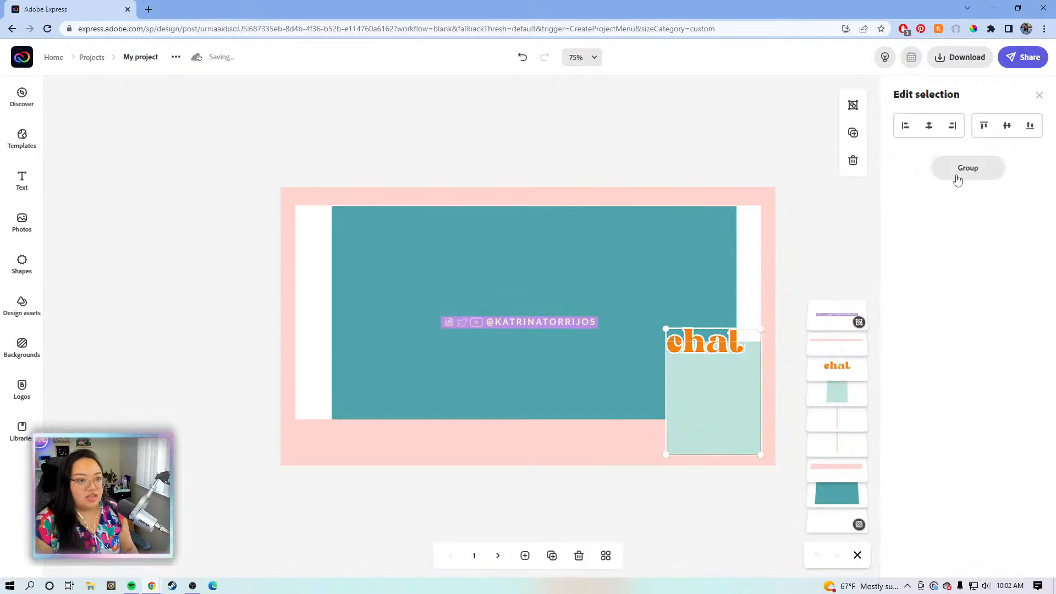
click(962, 168)
drag(715, 392, 663, 296)
Reduce the frame's bottom strip to a thickness of about 50 and move it down to the canvas's lower edge.
click(670, 445)
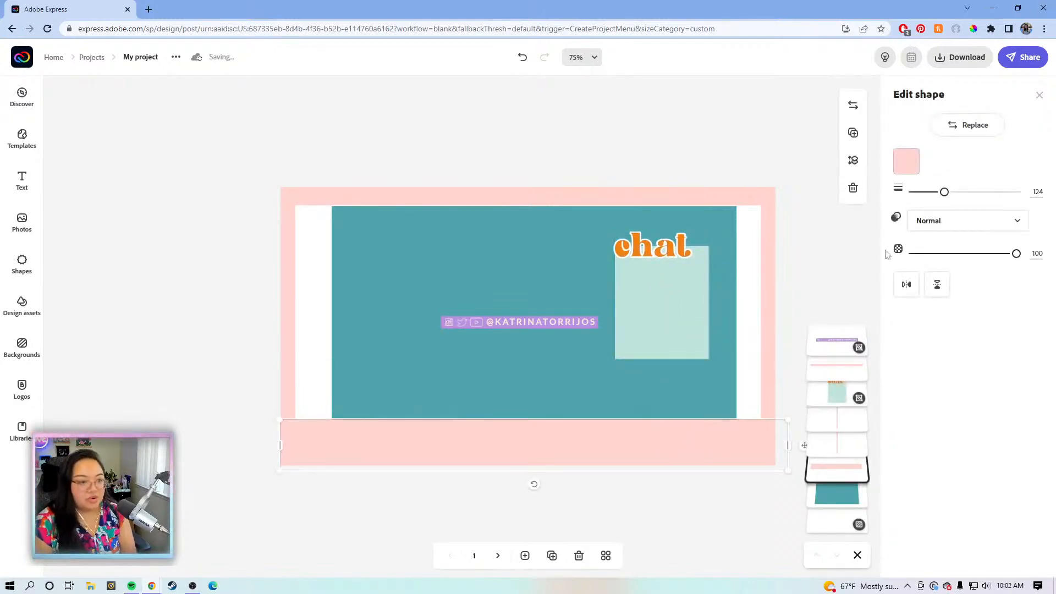
drag(944, 191, 922, 193)
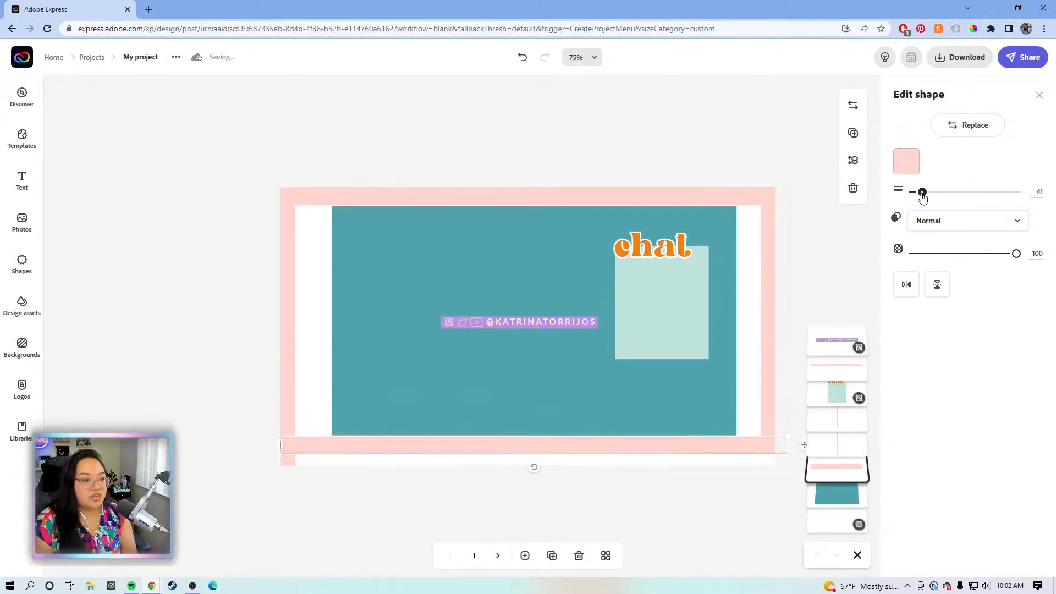
drag(762, 444, 759, 471)
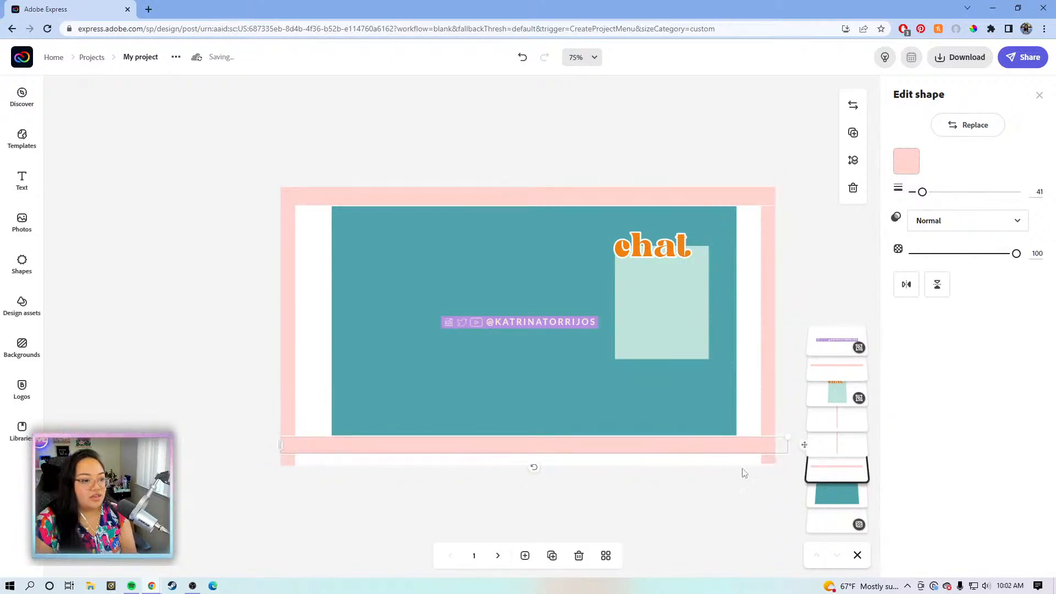
mouse_move(684, 448)
mouse_down()
mouse_move(682, 477)
mouse_move(678, 452)
mouse_up()
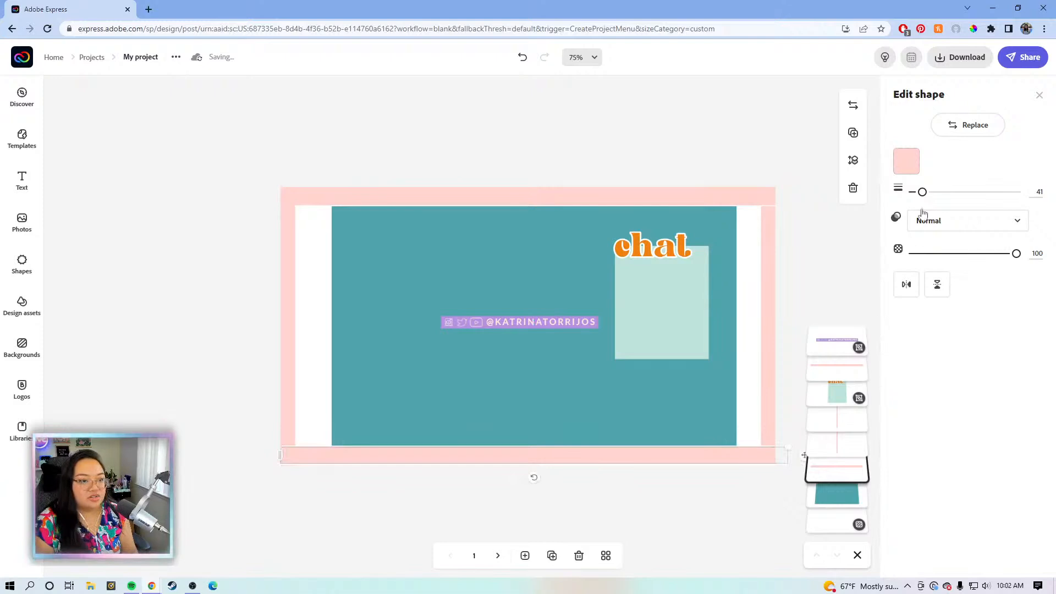
drag(923, 193, 926, 193)
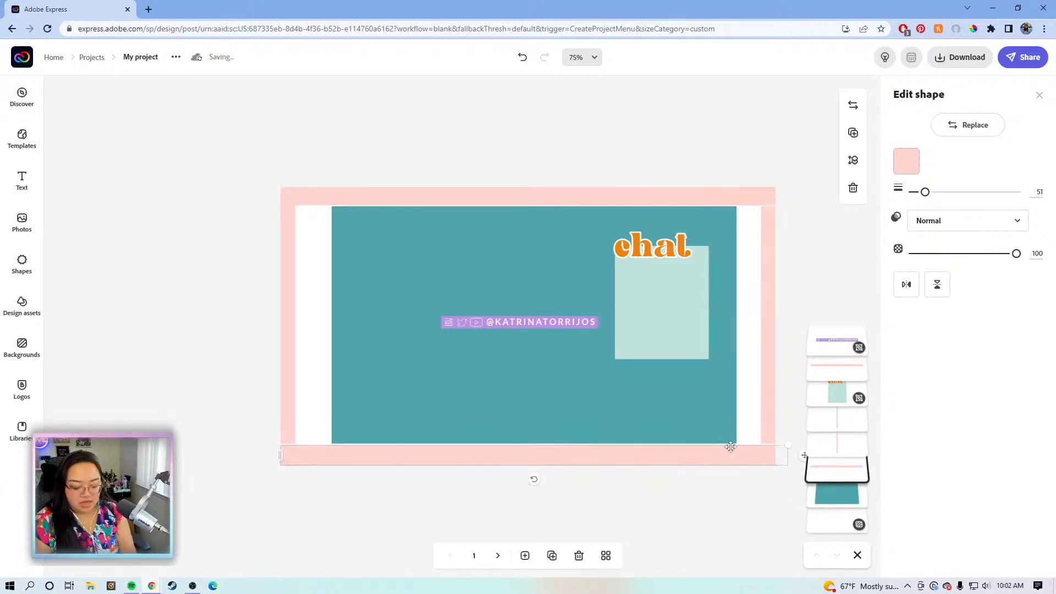
Thicken the frame's right strip to 100, align it with the canvas's right edge and extend it up into the top strip.
click(770, 358)
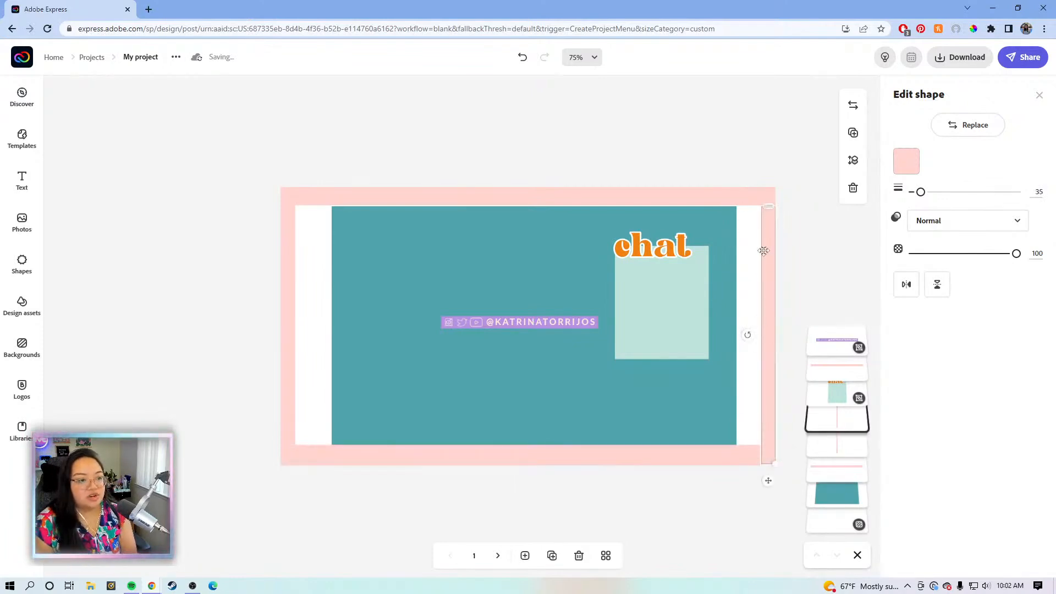
drag(921, 192, 938, 192)
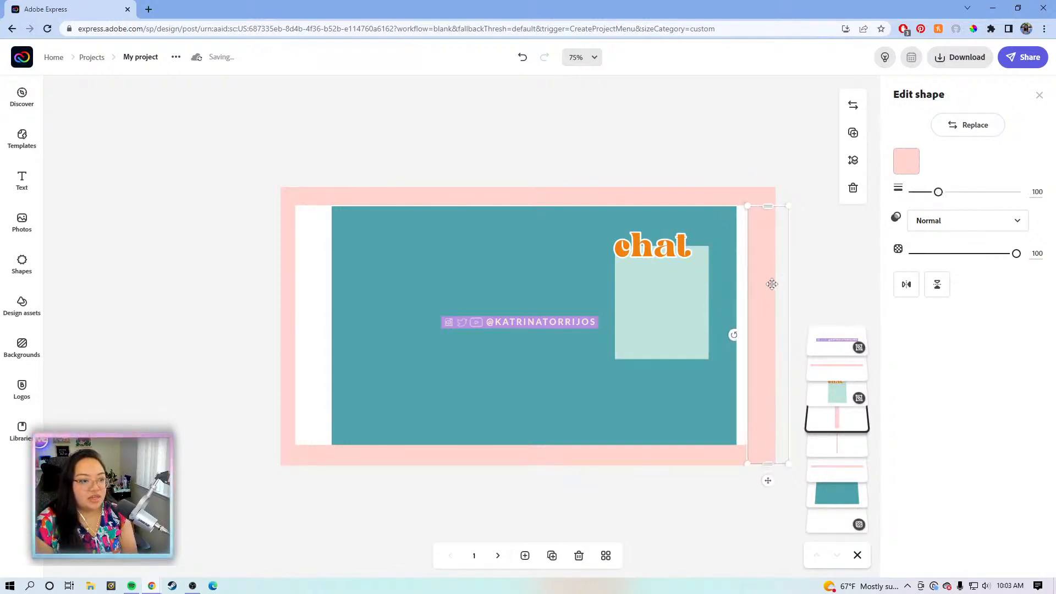
click(799, 281)
click(747, 282)
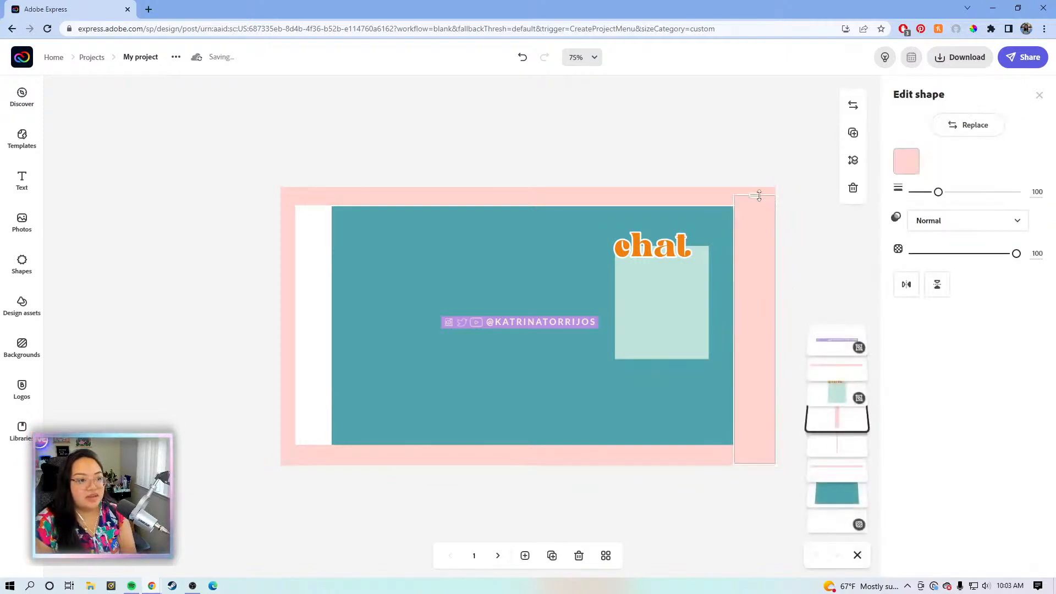
click(802, 278)
Duplicate the wide right strip and place the copy along the left side to cover the white gap.
click(757, 273)
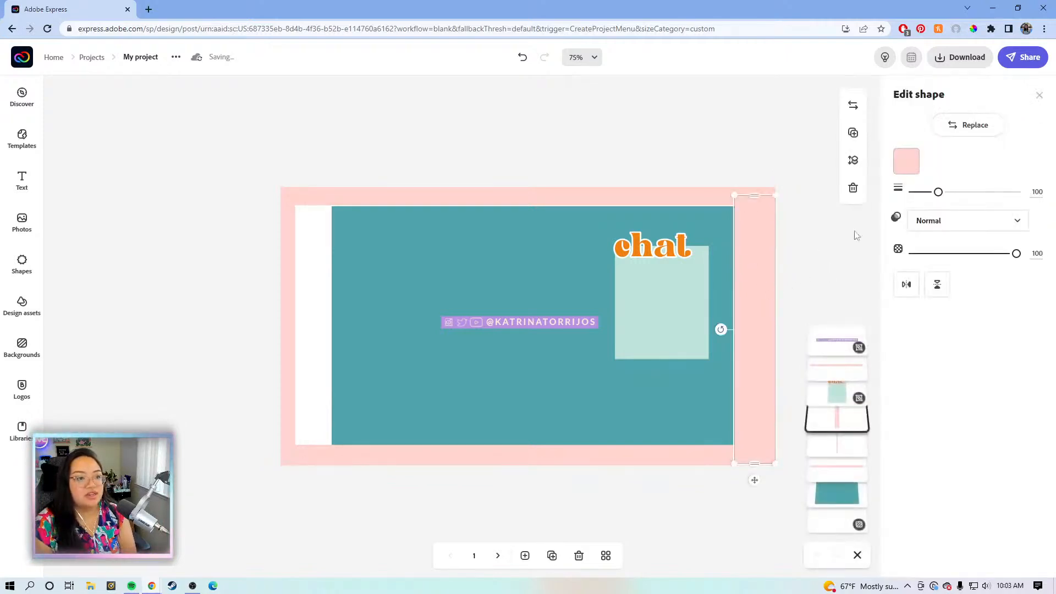
click(853, 133)
drag(755, 275, 312, 279)
click(432, 143)
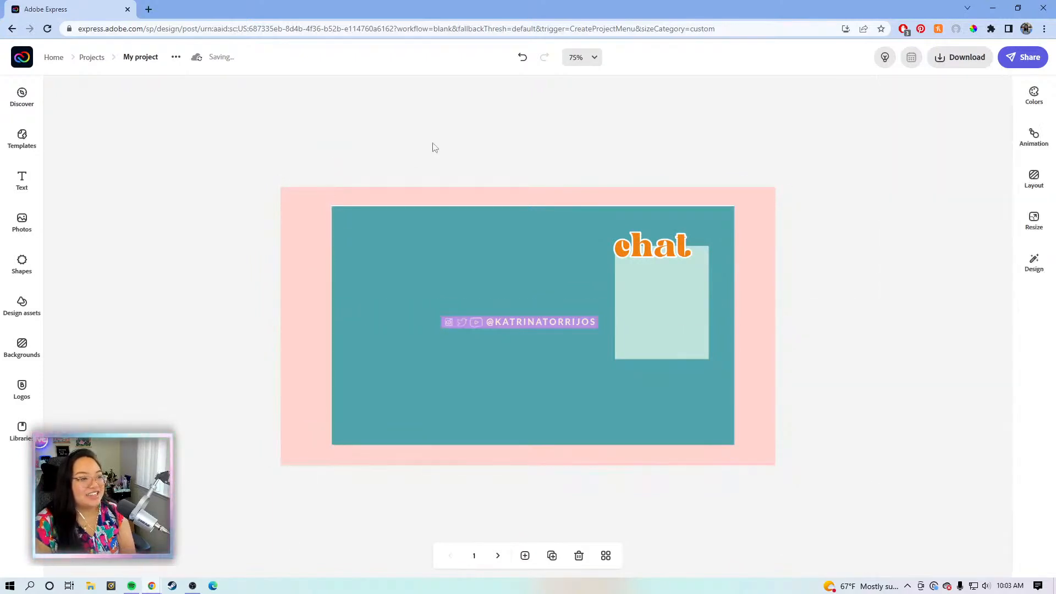
Set the thickness of the frame's top strip to 74.
click(559, 197)
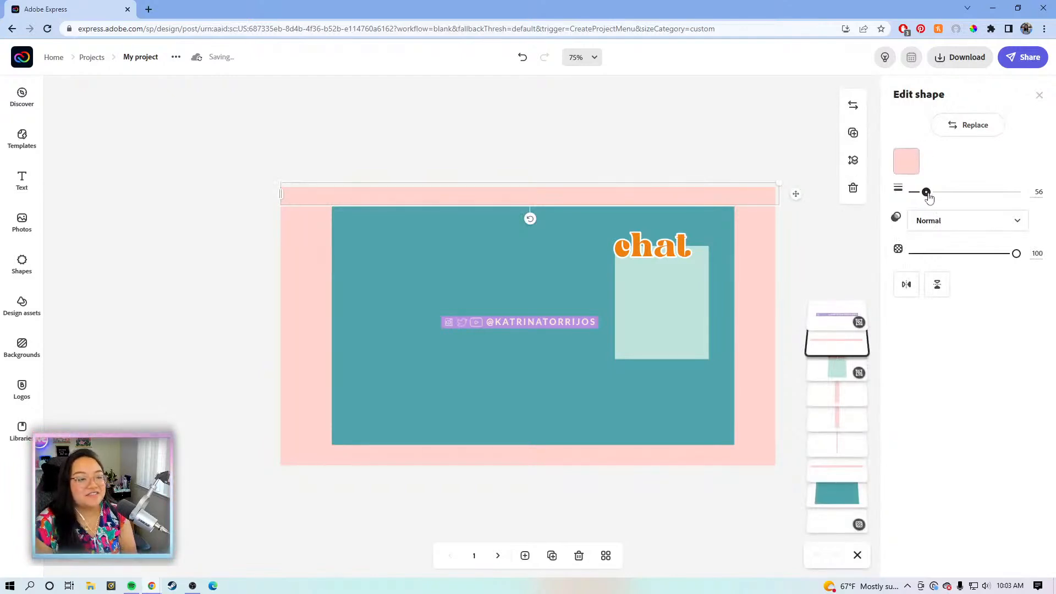
drag(927, 193, 930, 195)
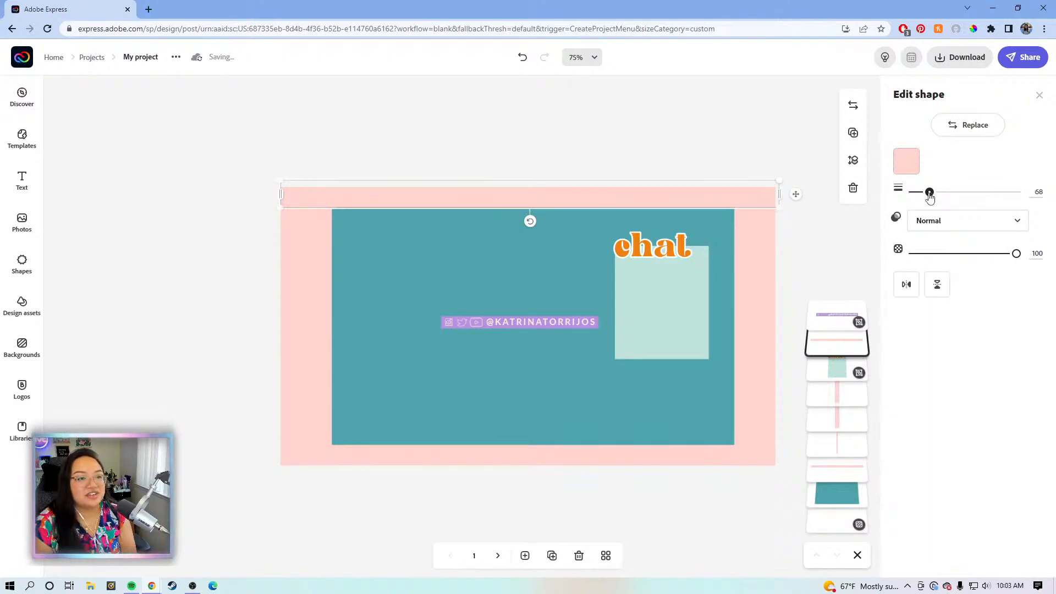
right_click(929, 197)
click(932, 175)
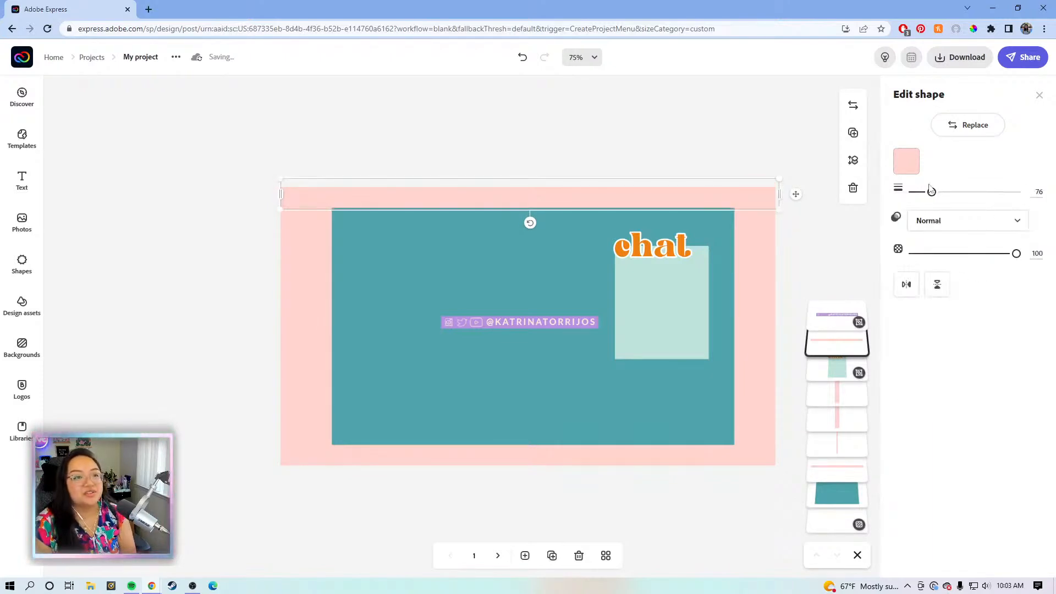
drag(932, 195, 931, 195)
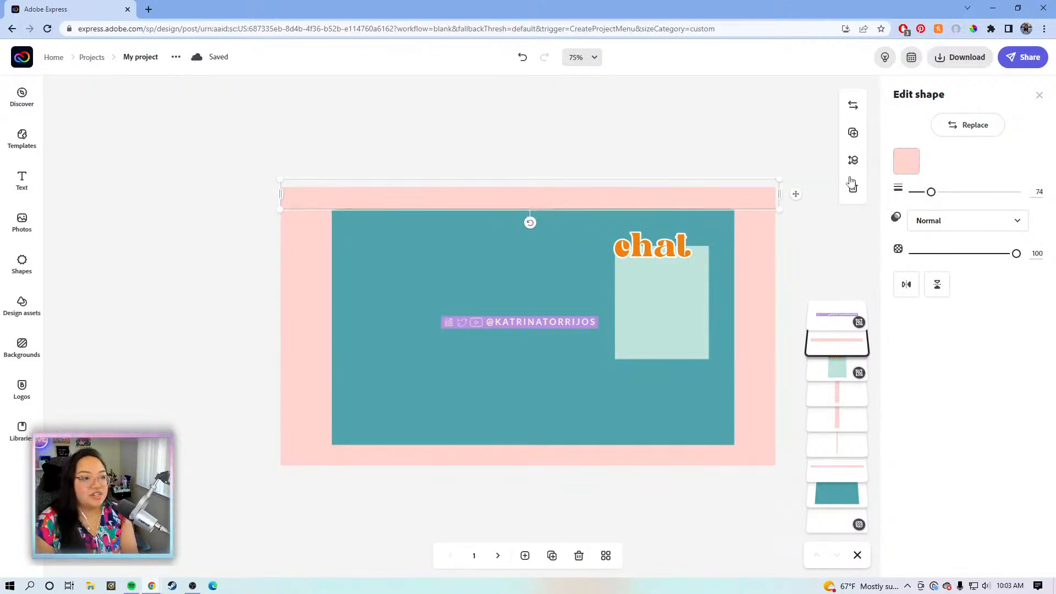
click(744, 123)
Nudge the top strip upward until its lower edge meets the top of the teal rectangle.
click(726, 204)
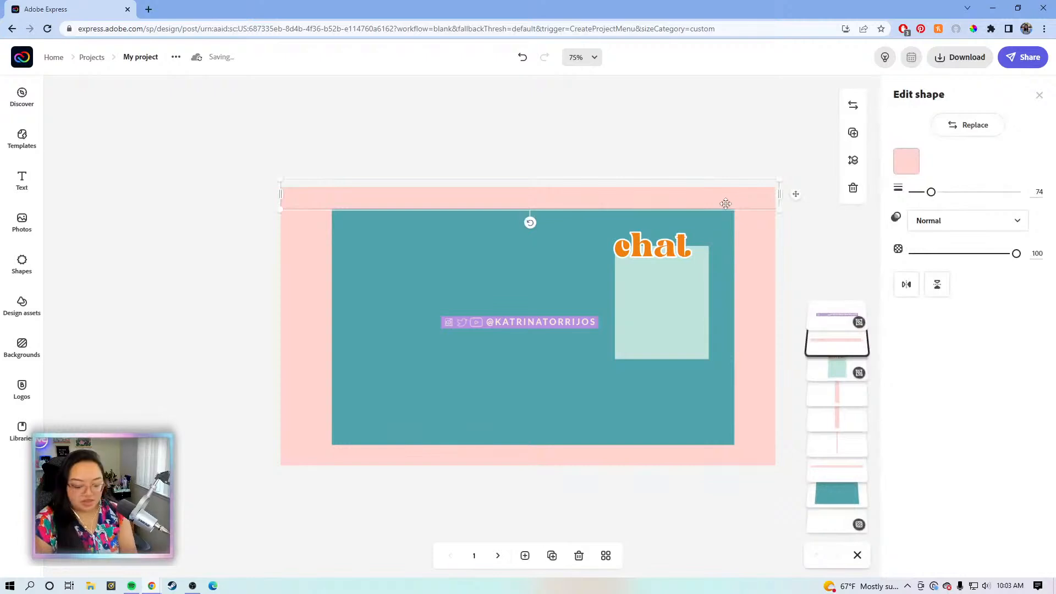
click(735, 160)
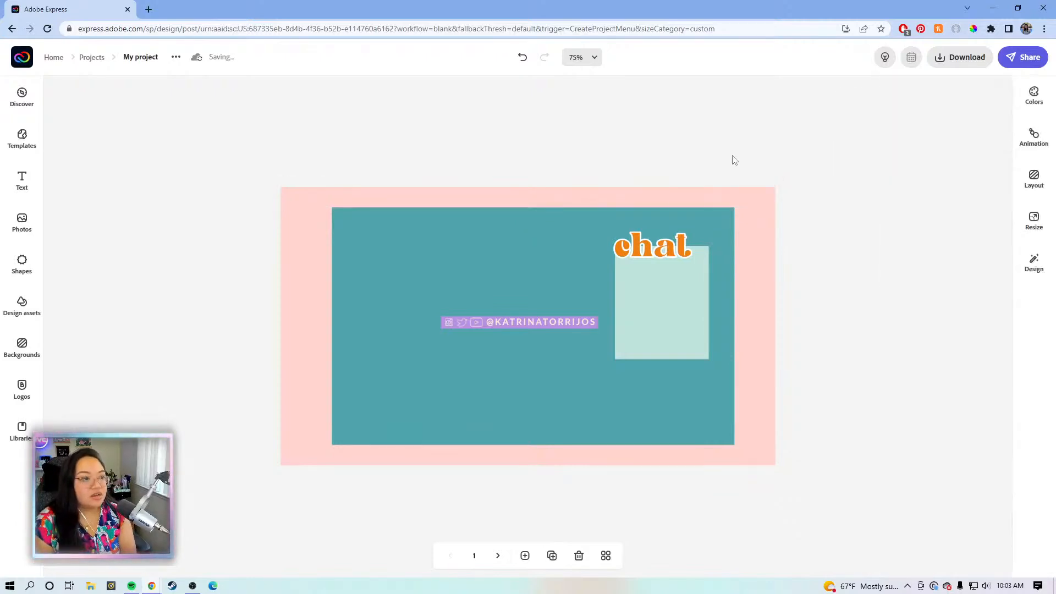
click(689, 203)
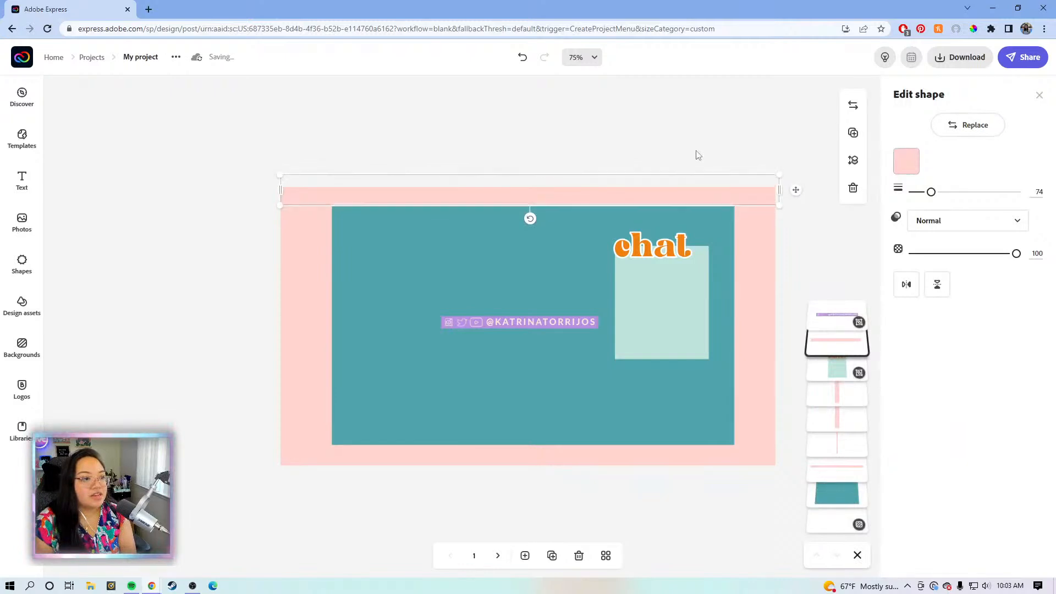
click(713, 160)
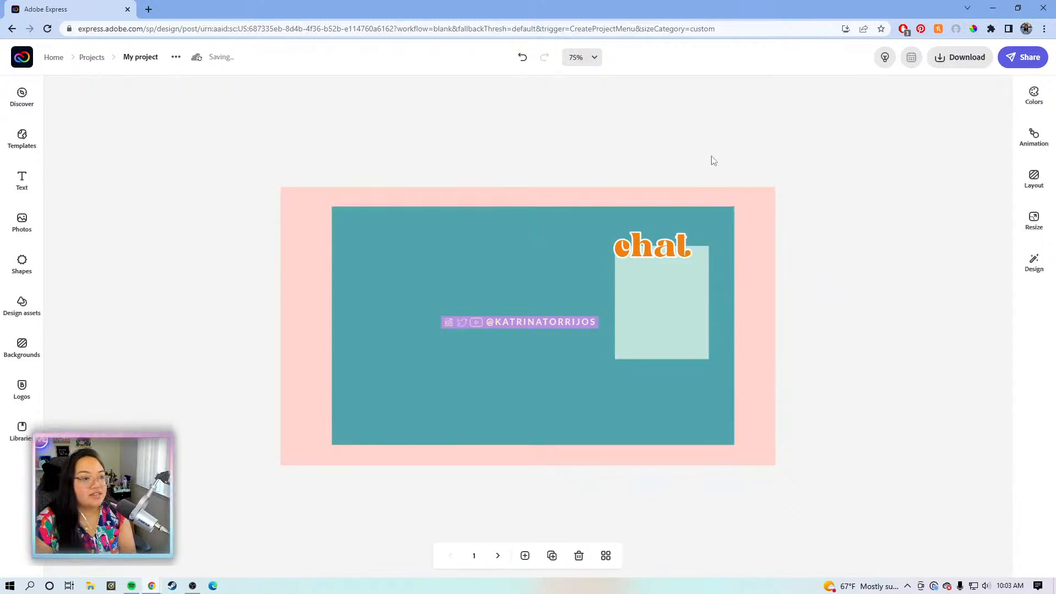
Nudge the frame's bottom strip into line with the lower edge of the teal rectangle.
click(632, 461)
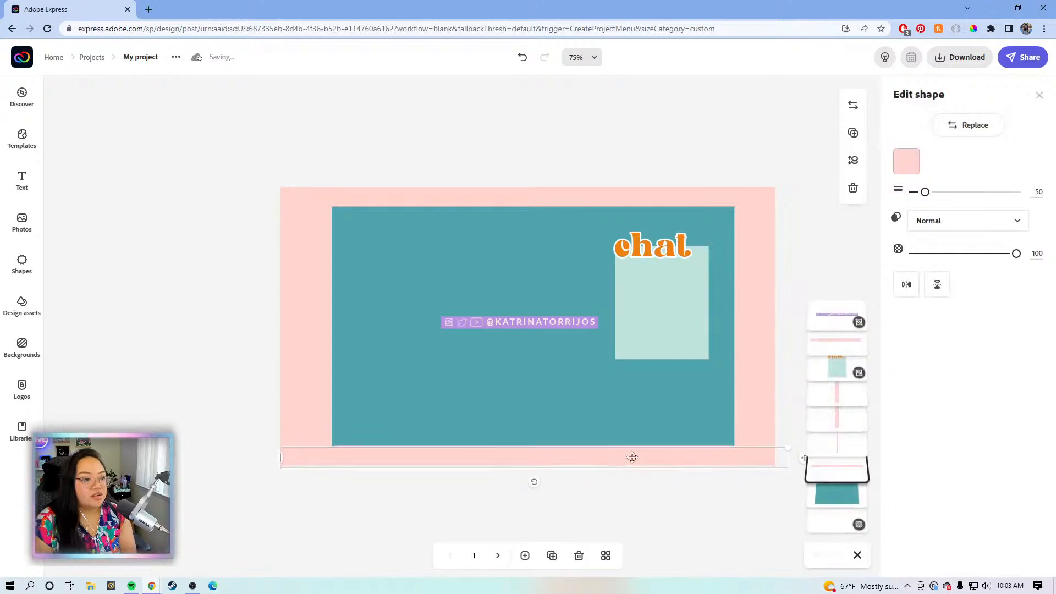
key(Up)
key(Up)
key(Up)
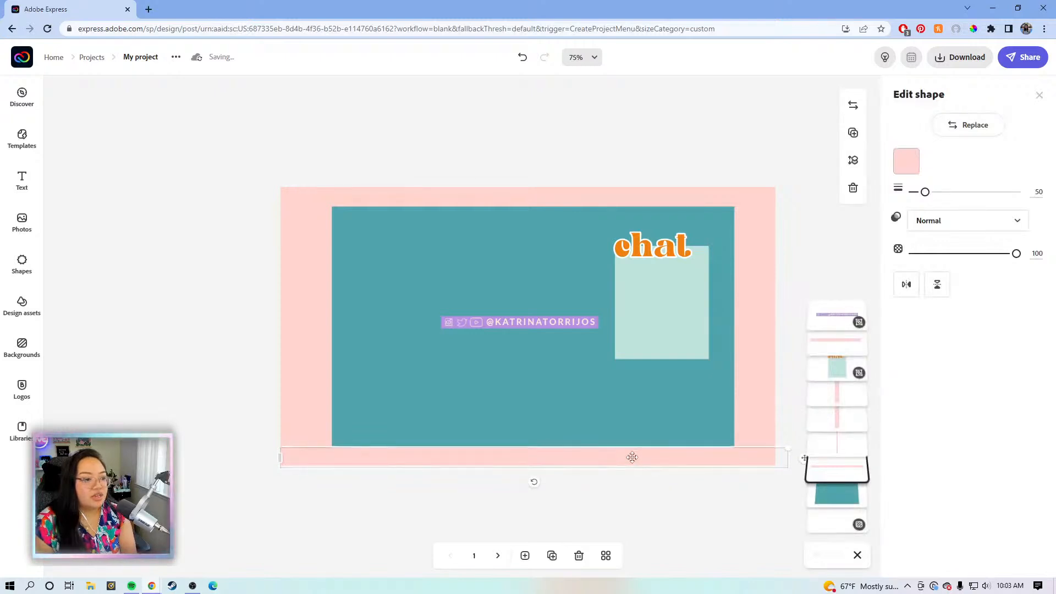
click(671, 503)
click(658, 415)
click(656, 473)
click(654, 462)
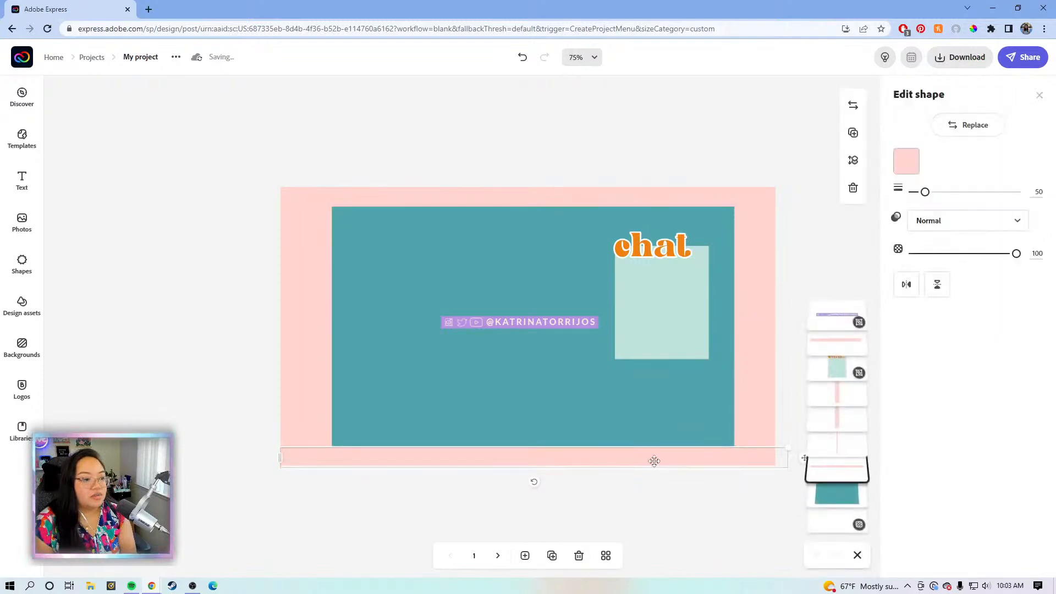
Send the wide right strip and the top strip of the frame to the bottom of the layer order, behind the teal rectangle.
click(641, 429)
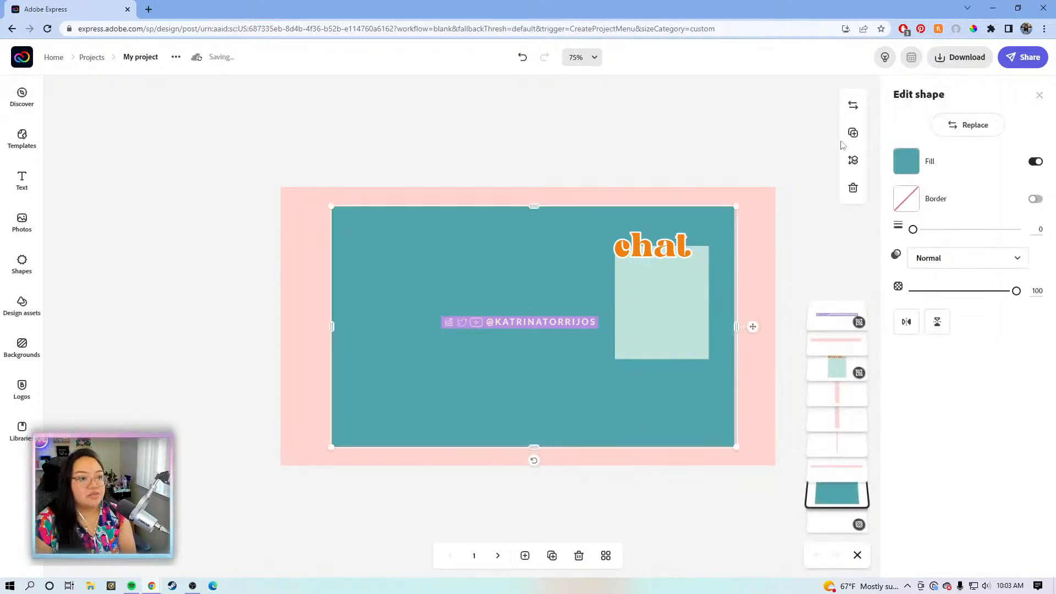
click(854, 160)
click(781, 273)
click(761, 268)
click(853, 160)
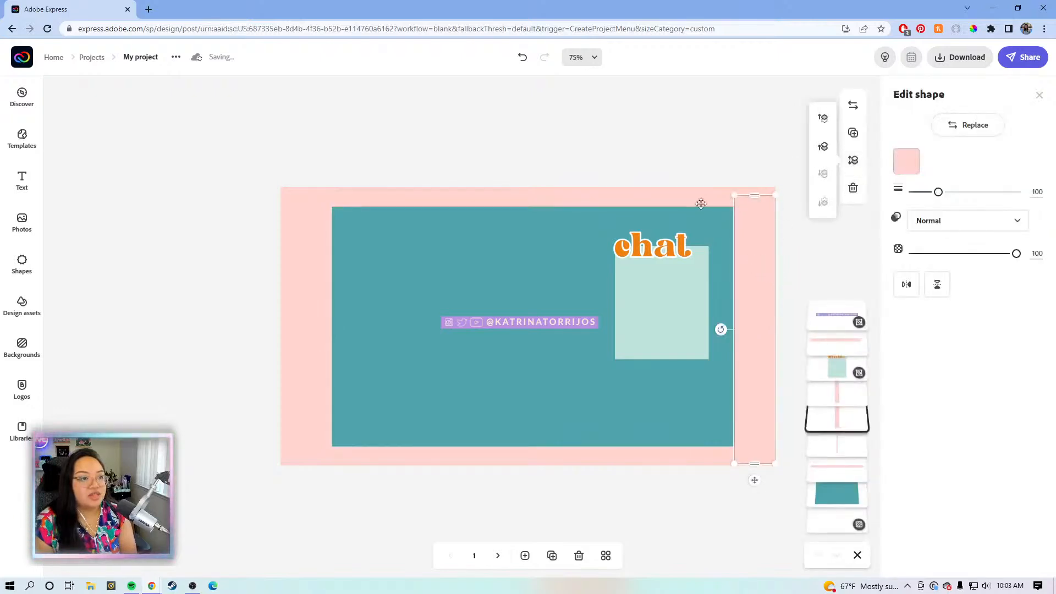
click(825, 204)
click(853, 161)
click(822, 202)
Send the thin left strip and the wide left strip to the bottom of the layer order.
click(286, 297)
click(853, 160)
click(822, 202)
click(317, 288)
click(853, 160)
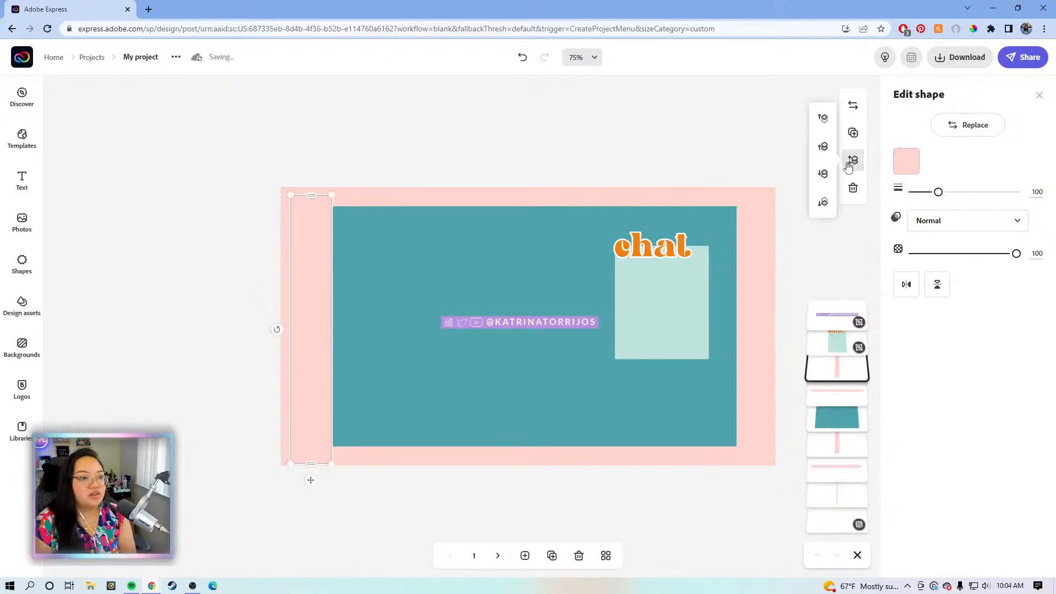
click(823, 202)
Send the frame's pink bottom strip to the bottom of the layer order, behind the teal rectangle.
click(587, 451)
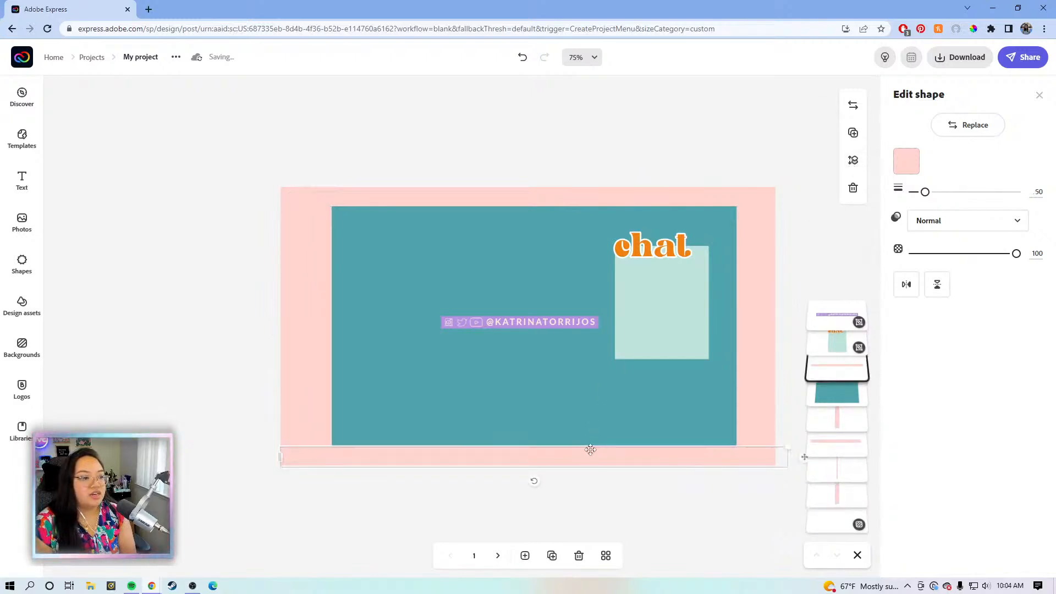
click(858, 169)
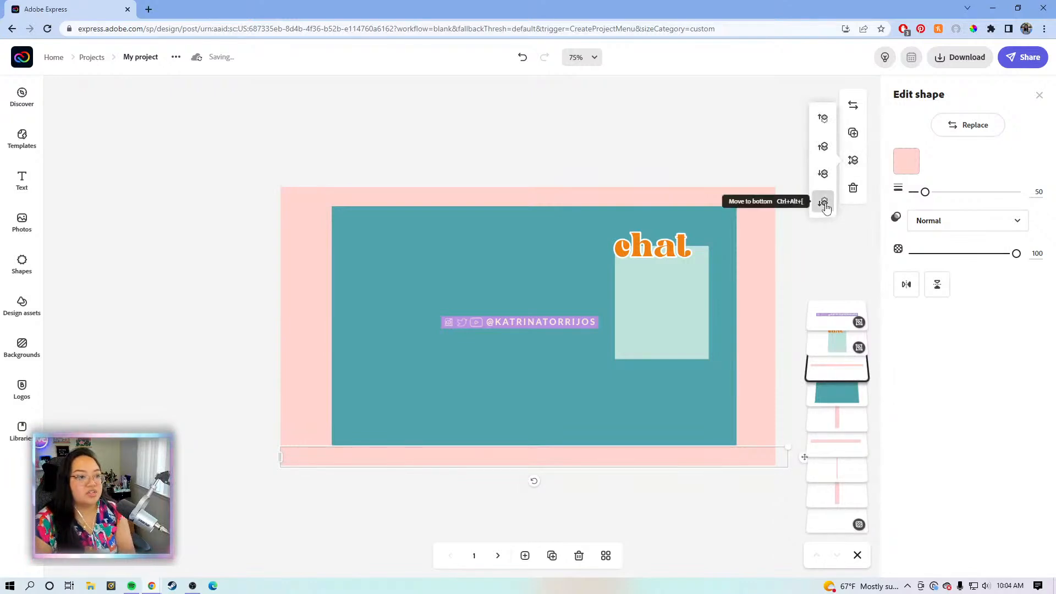
click(823, 202)
click(802, 277)
Move the purple social media bar down onto the lower edge of the teal rectangle.
click(478, 325)
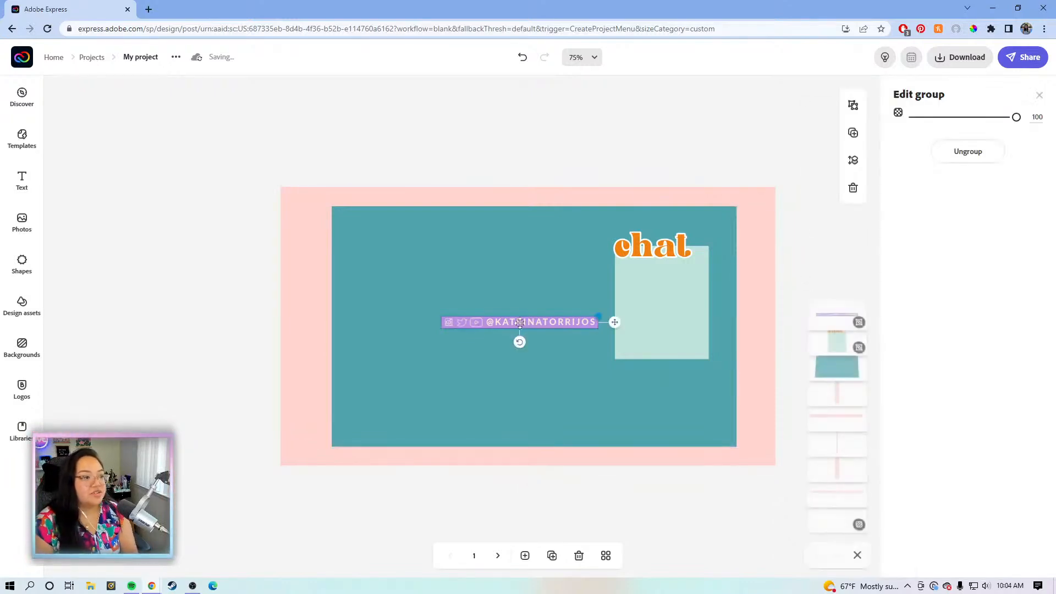
drag(618, 322, 635, 446)
click(774, 231)
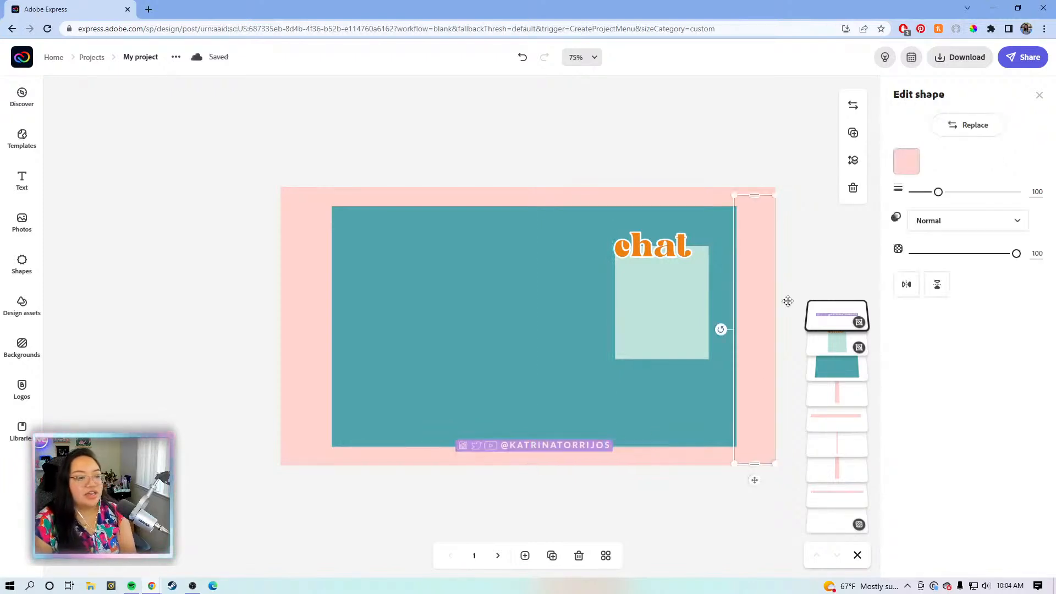
Ungroup the chat box and move the "chat" title off its rectangle onto the open teal area.
click(662, 305)
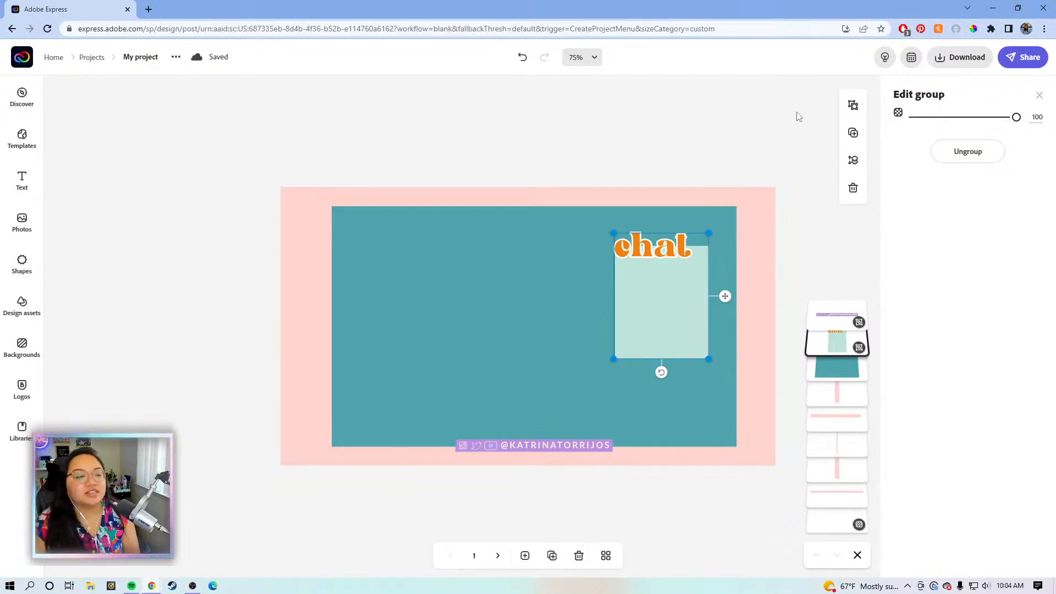
click(996, 159)
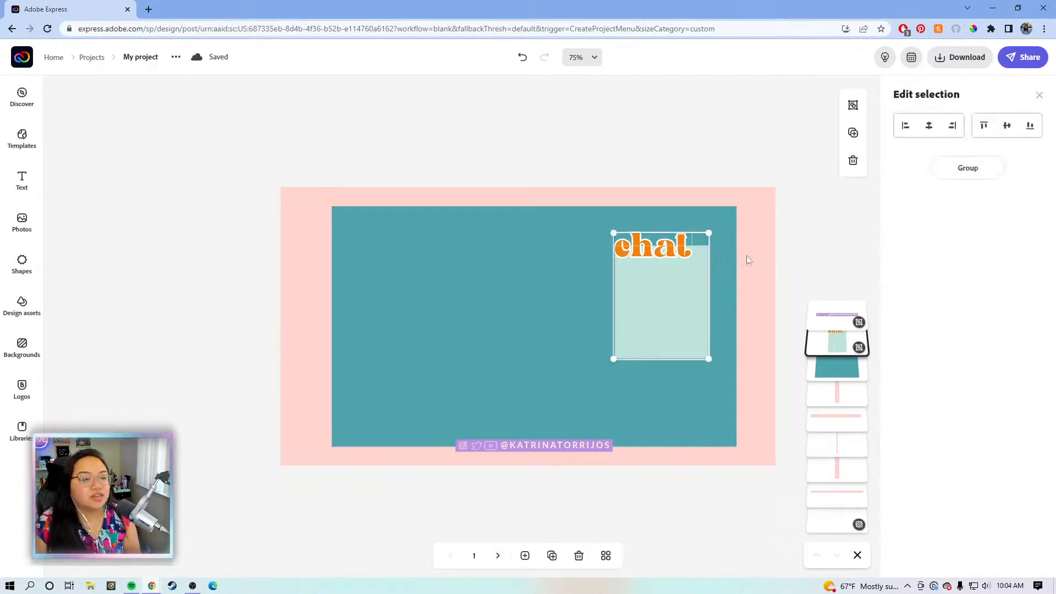
click(778, 216)
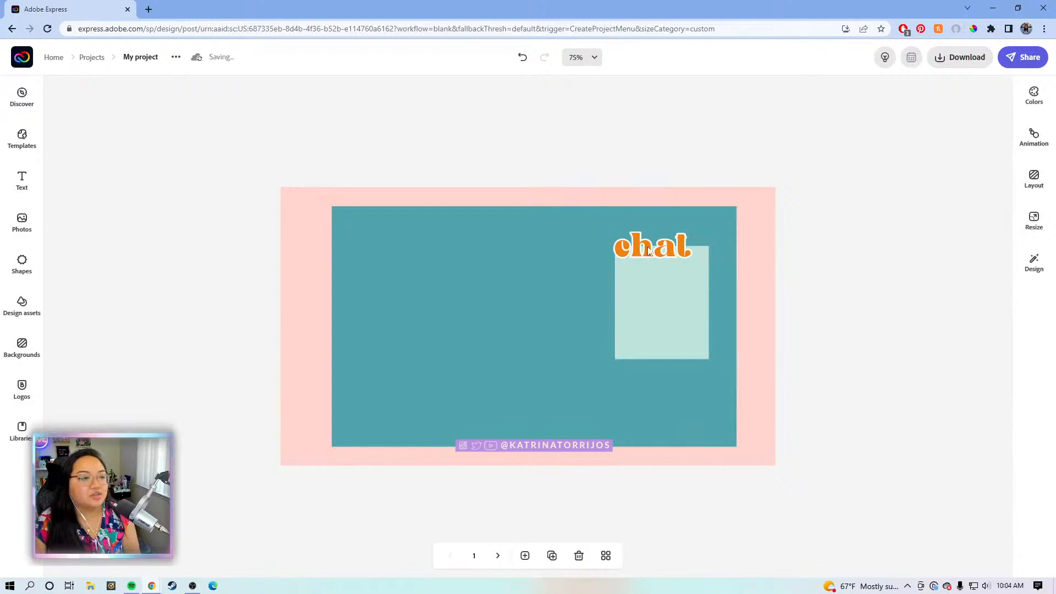
click(676, 250)
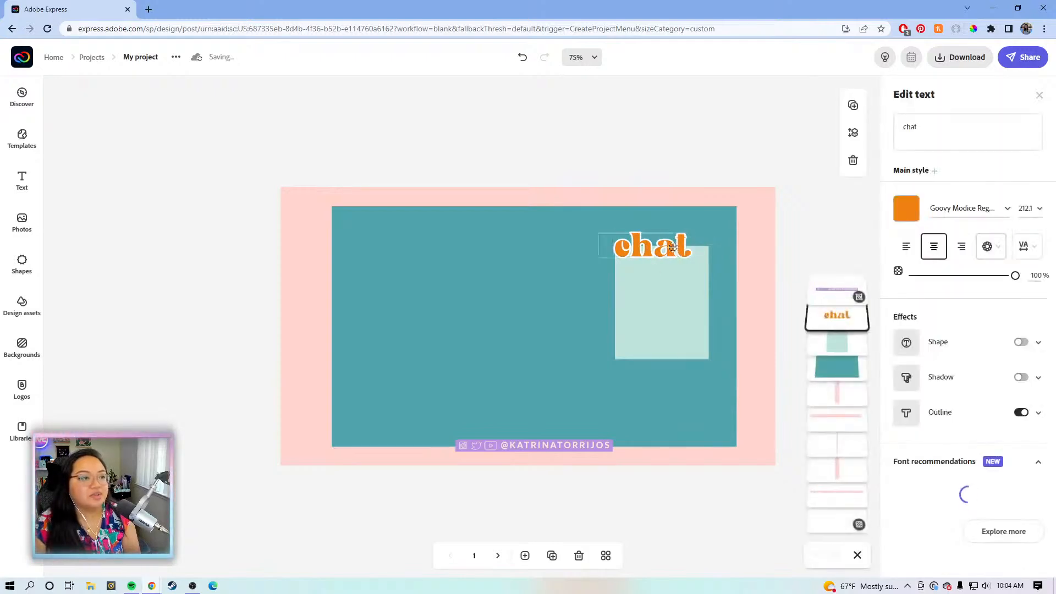
drag(629, 253, 534, 257)
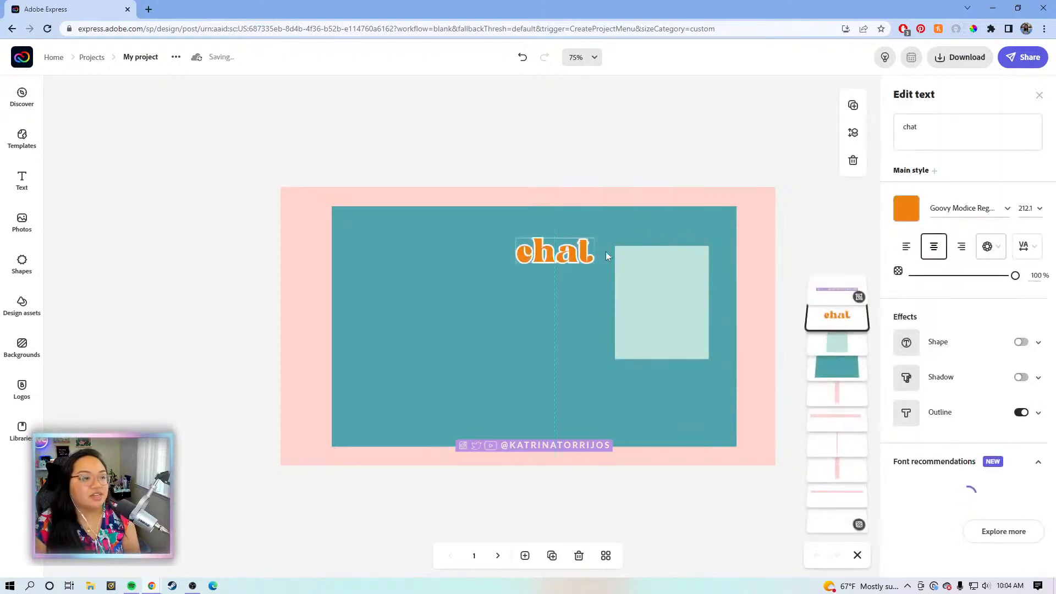
Shift the chat rectangle toward the teal area's upper-right corner, lengthen it downward, and place the "chat" title over its upper-left corner.
click(682, 296)
drag(668, 290, 681, 281)
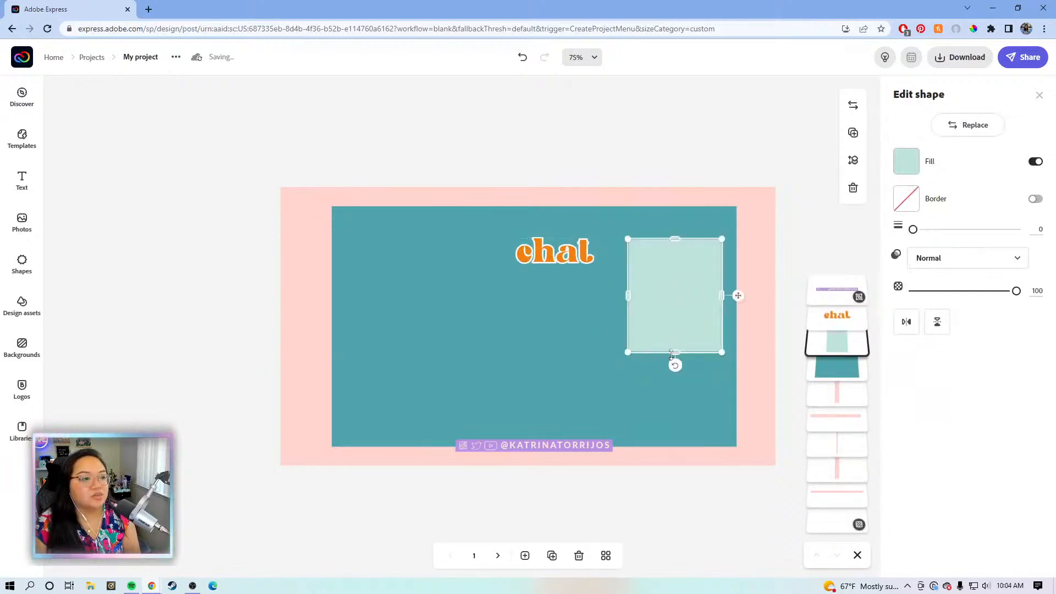
drag(675, 352, 660, 420)
click(552, 251)
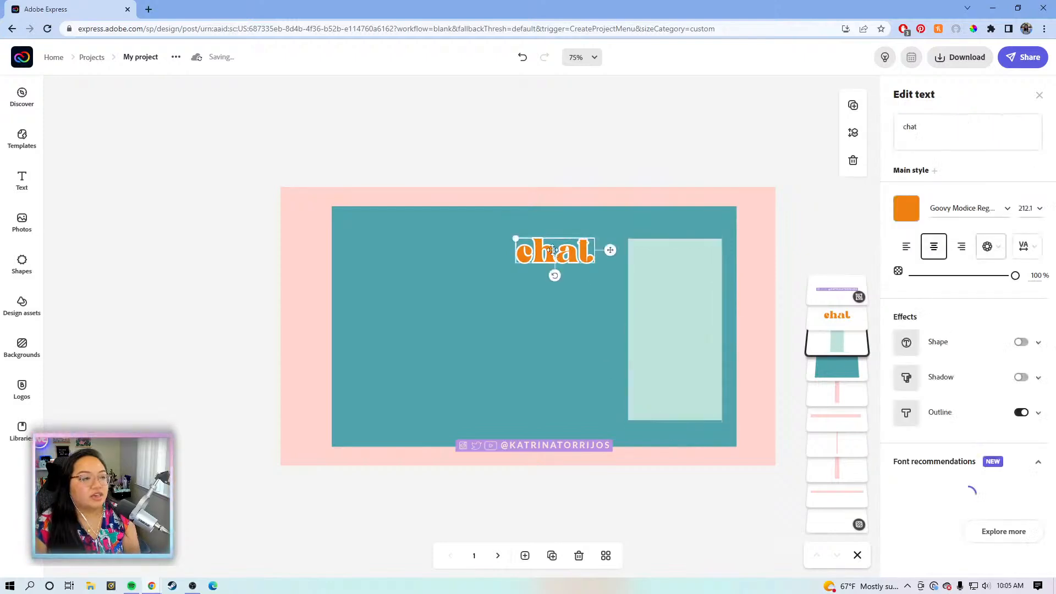
drag(620, 251, 720, 242)
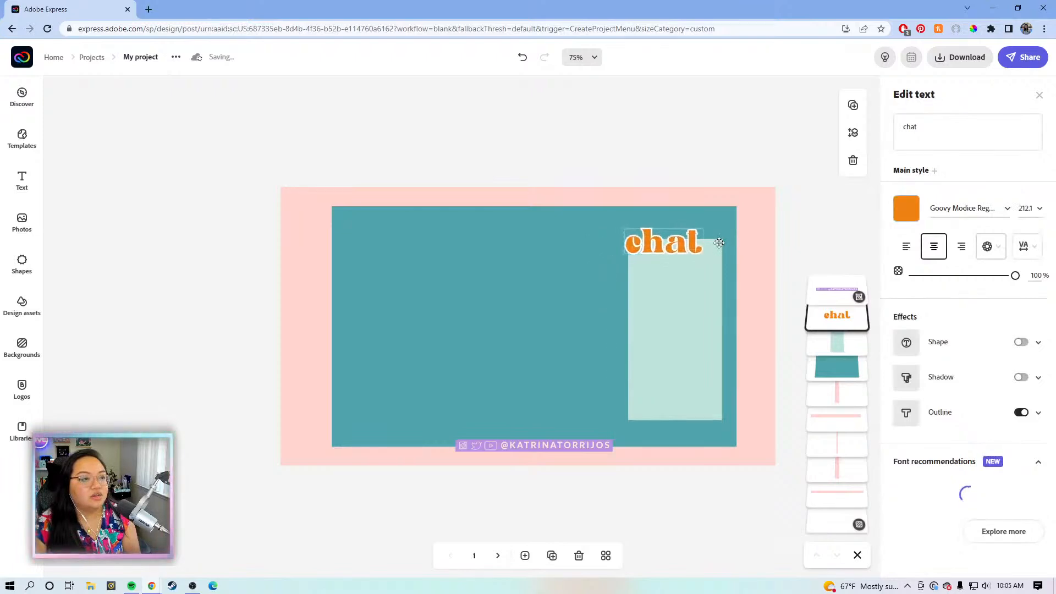
Fill the chat rectangle with the purple from the KT Brand colors.
click(711, 321)
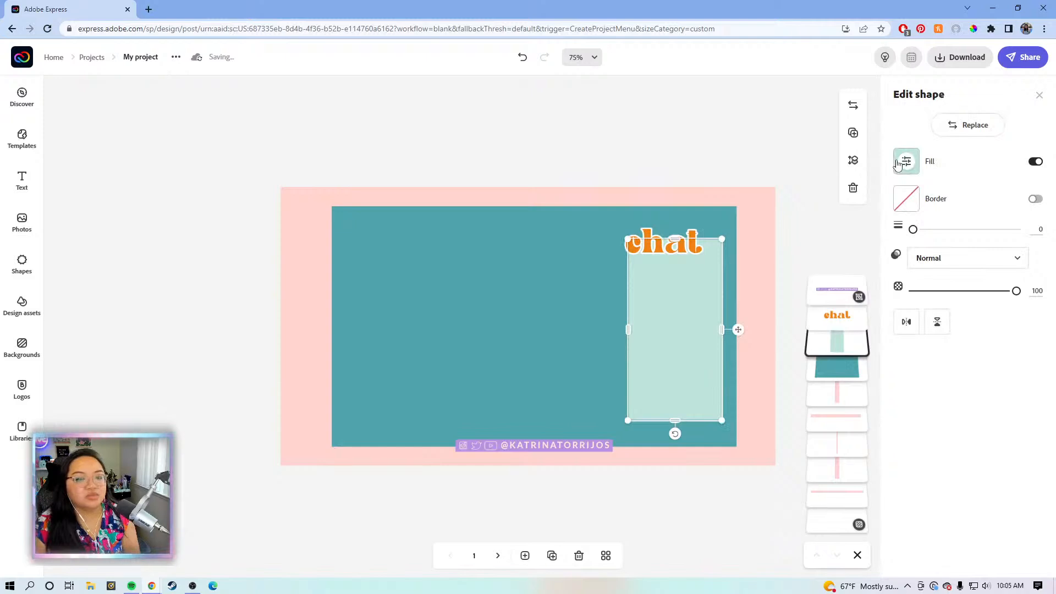
click(903, 164)
click(918, 219)
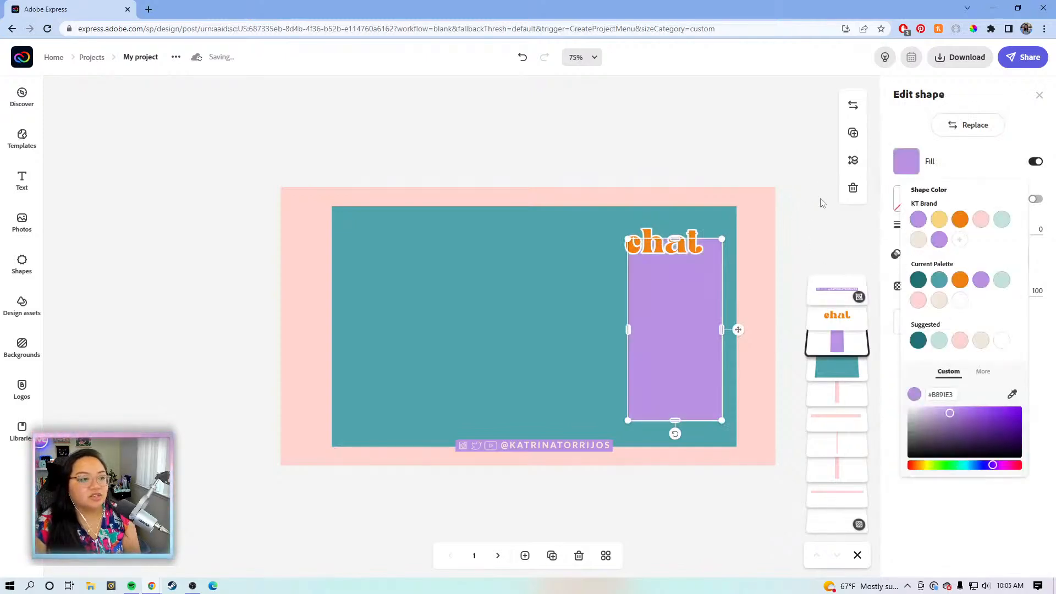
click(799, 266)
Recolor the frame's right strip, top strip and wide left strip with the KT Brand mint #BFE3DB.
click(761, 265)
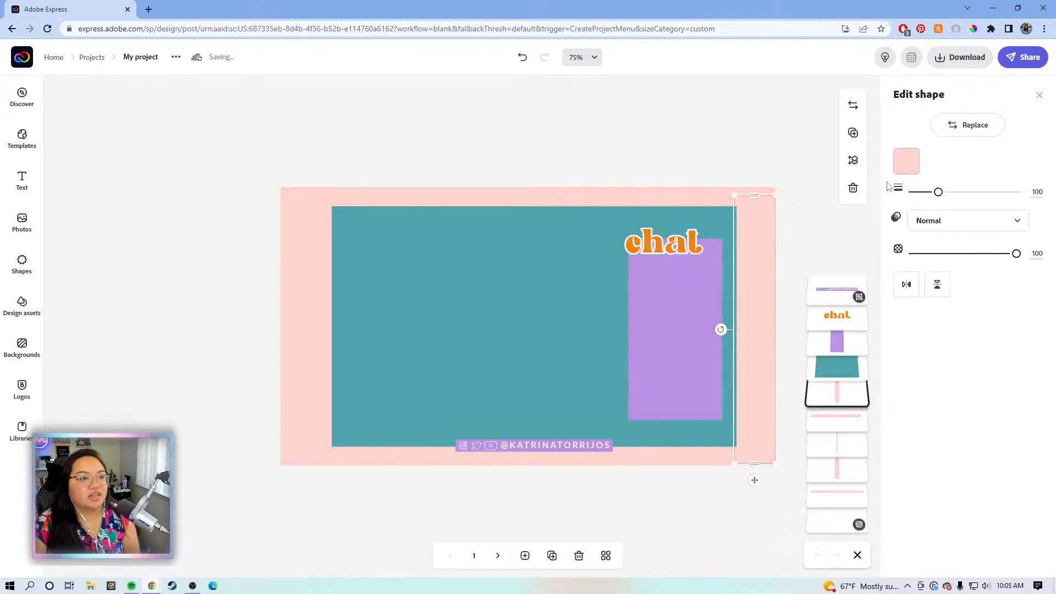
click(906, 161)
click(1002, 219)
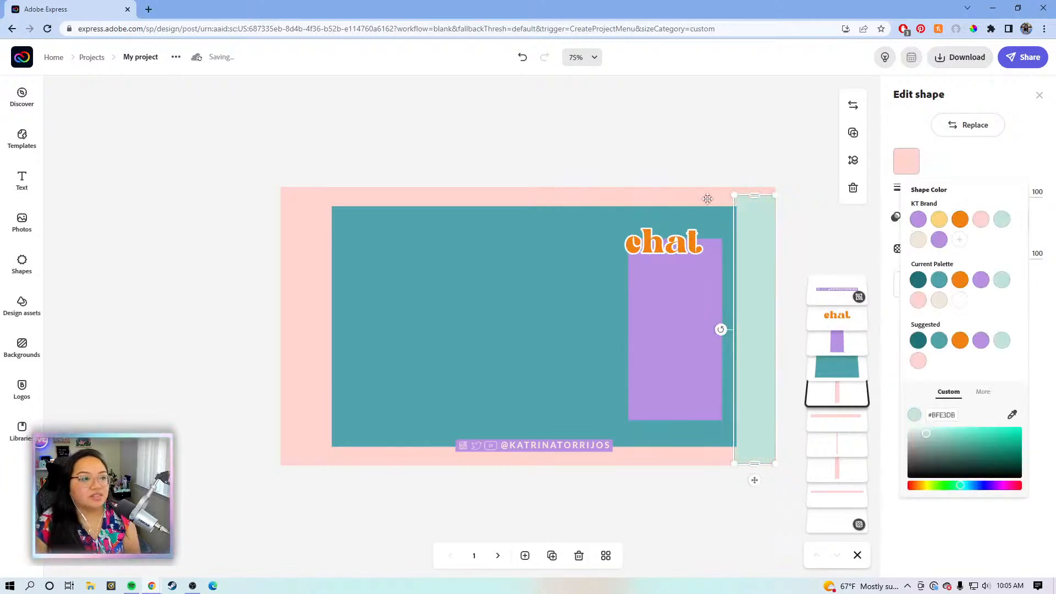
click(701, 201)
click(906, 161)
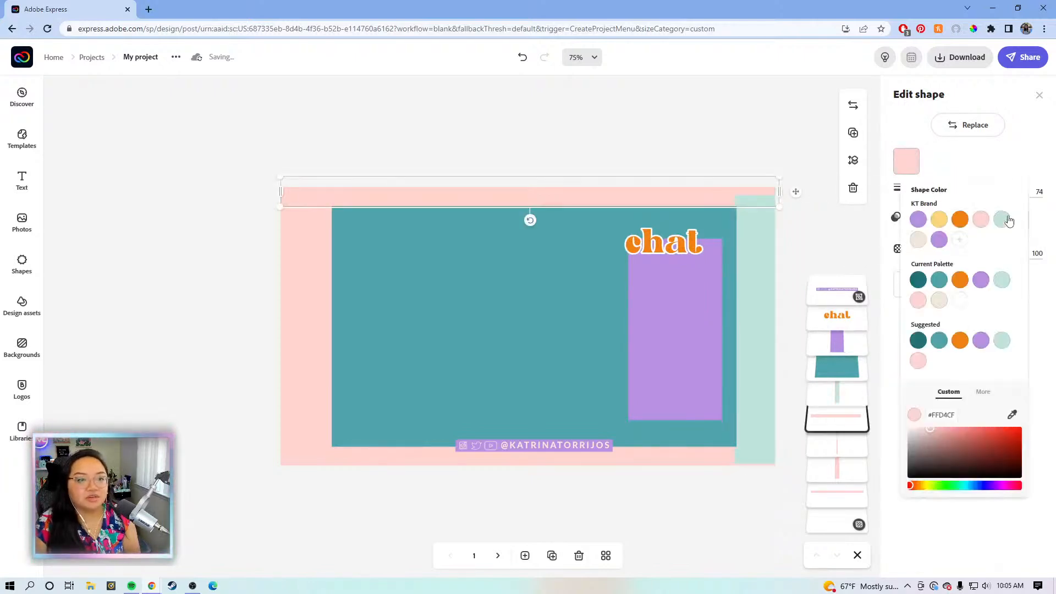
click(310, 330)
click(906, 160)
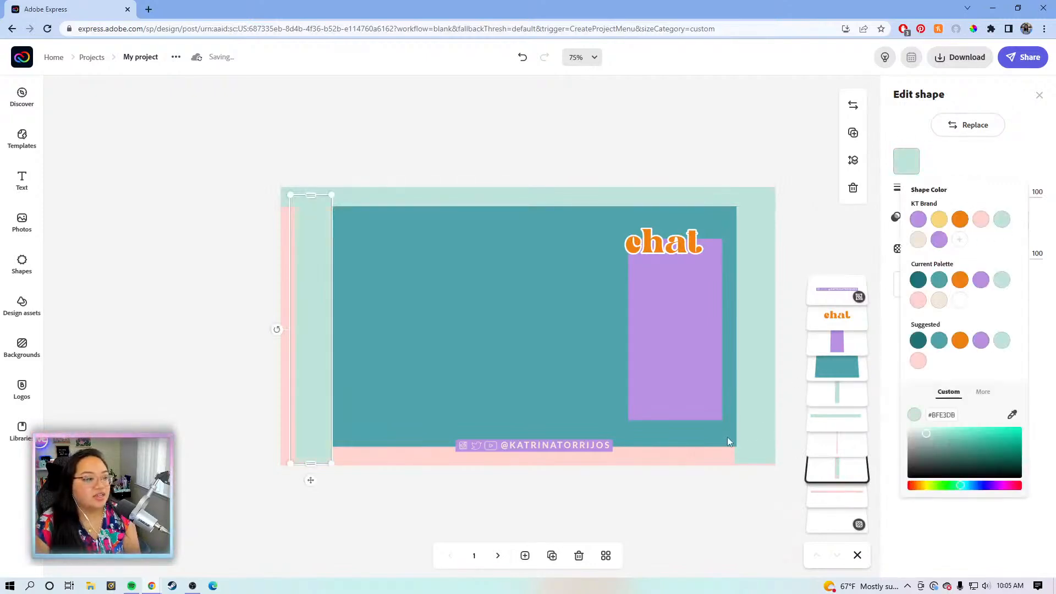
Recolor the frame's bottom strip and the thin left strip with the KT Brand mint #BFE3DB.
click(697, 457)
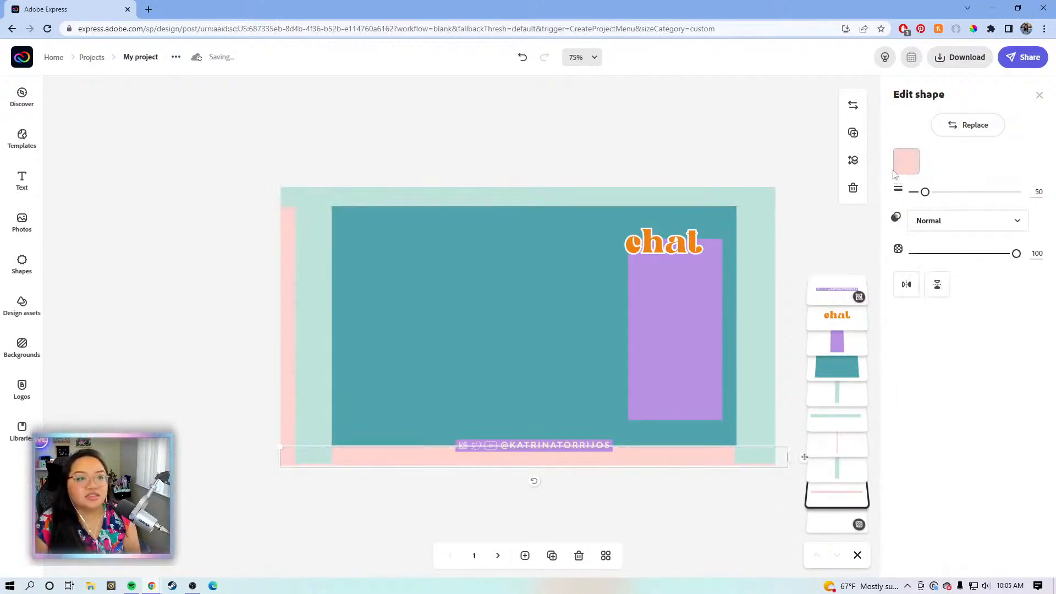
click(906, 160)
click(1002, 231)
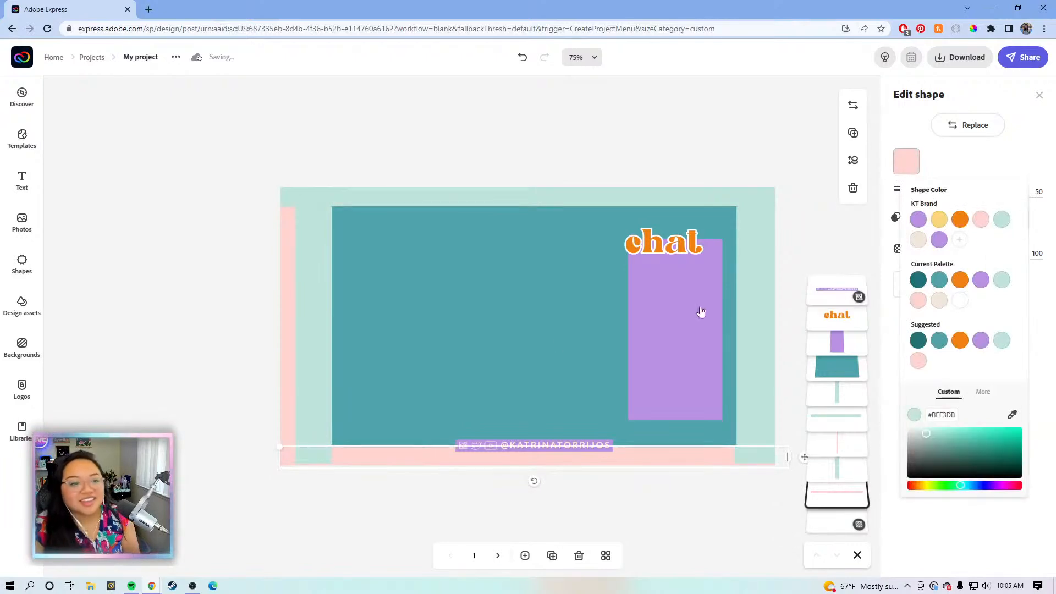
click(286, 350)
click(906, 160)
click(1002, 219)
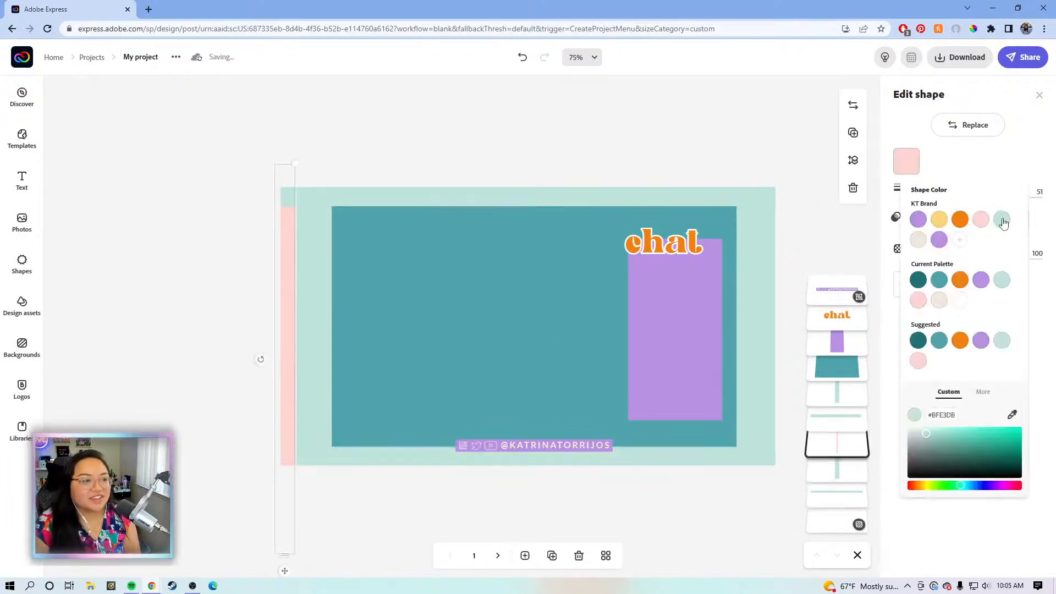
click(646, 168)
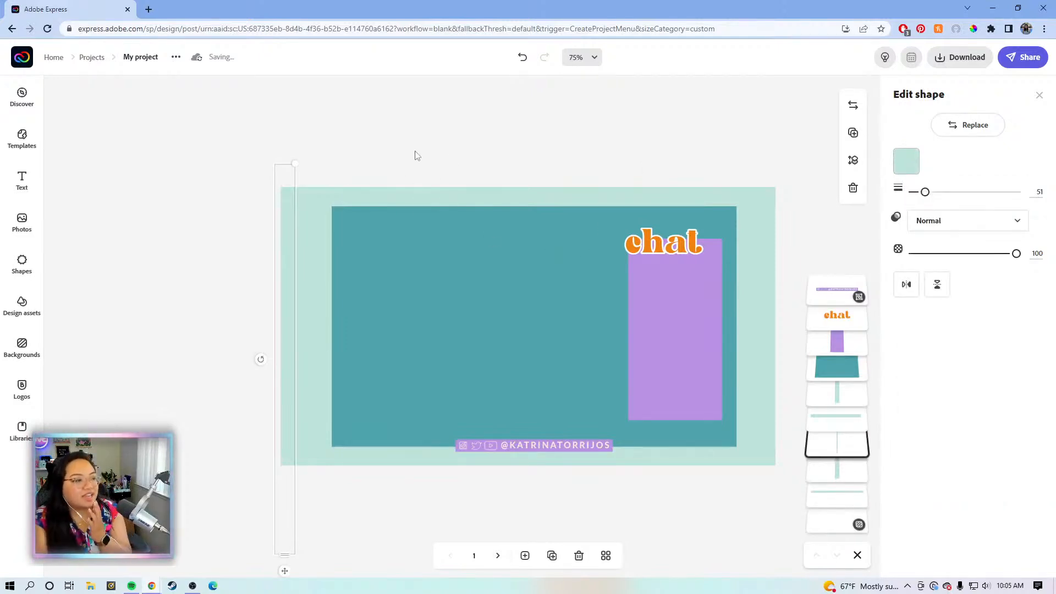
click(208, 154)
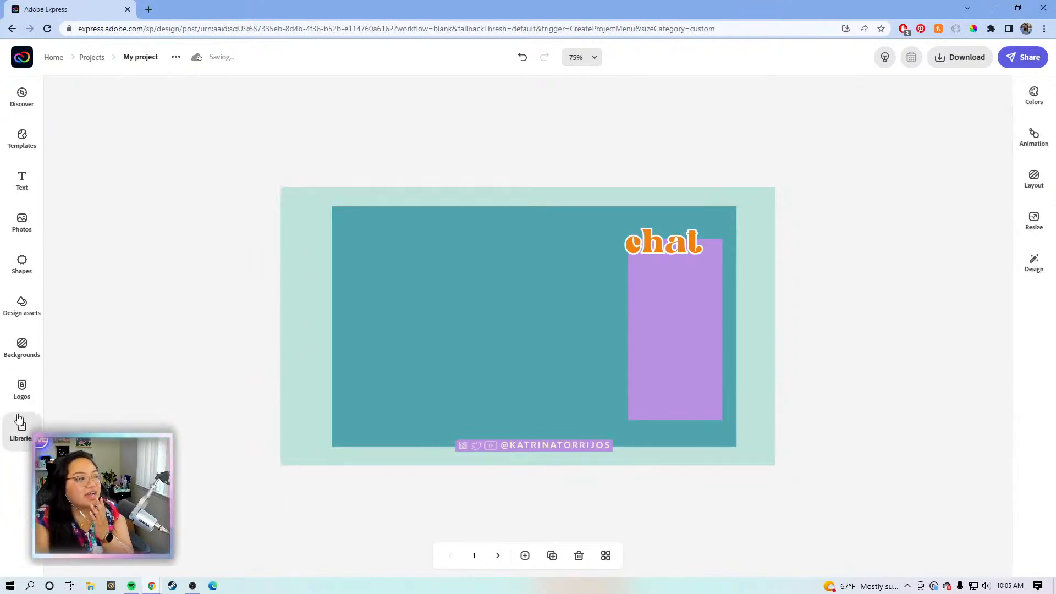
Add the purple "K" logo from the brand logos and place it over the teal rectangle's upper-left corner.
click(25, 392)
scroll(70, 306, down, 9)
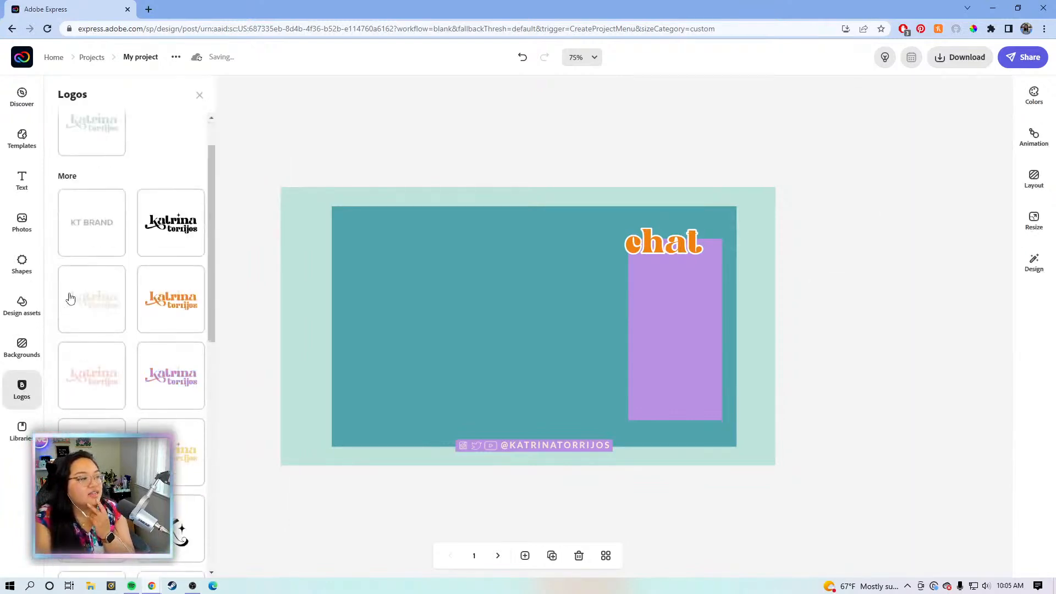
scroll(83, 297, up, 3)
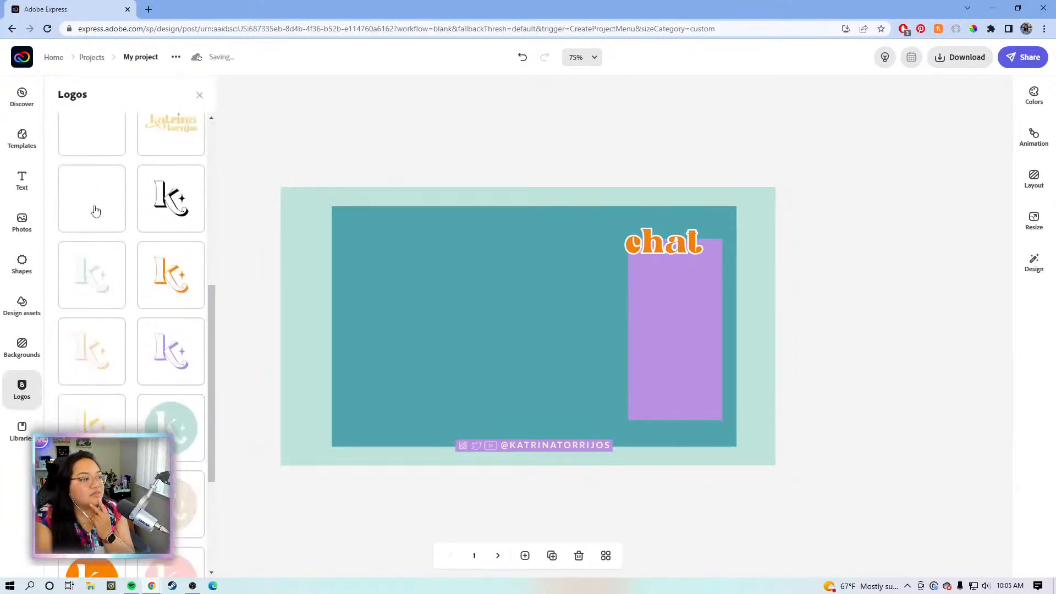
drag(176, 361, 338, 305)
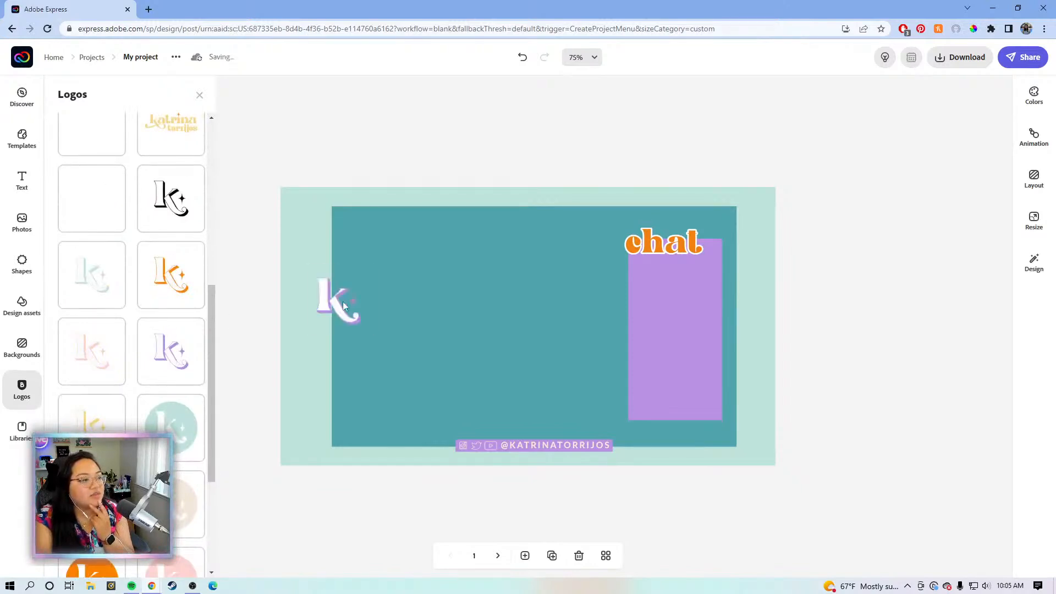
drag(399, 278, 397, 234)
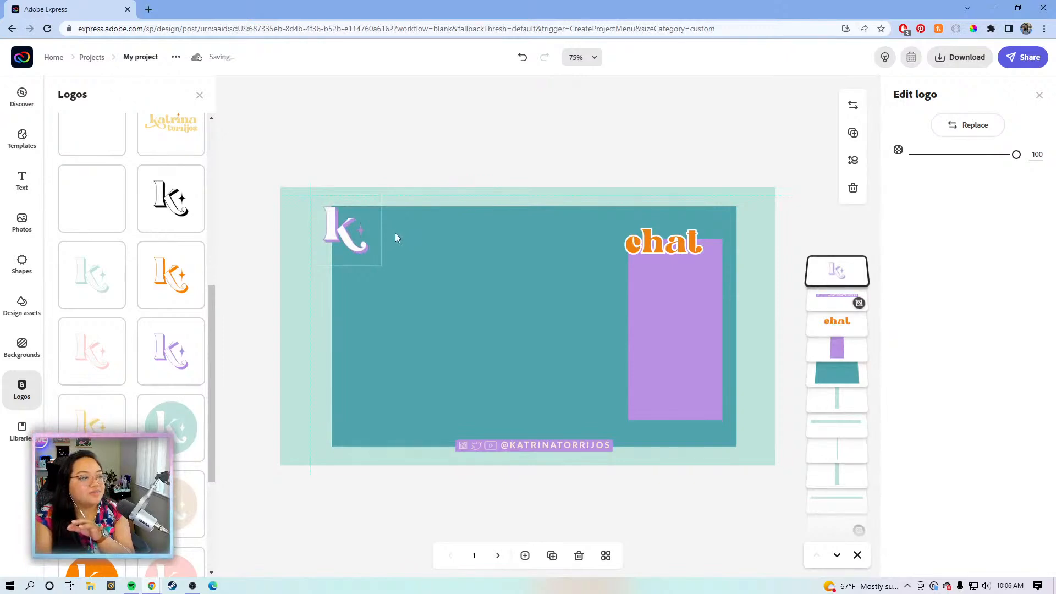
drag(394, 233, 396, 230)
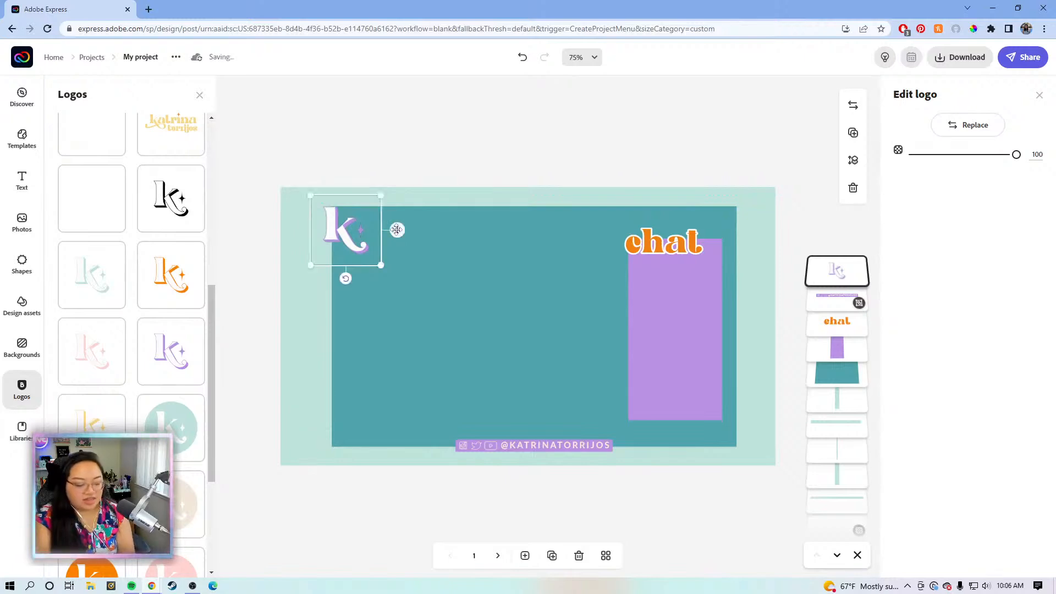
Nudge the "K" logo up and slightly right to fit the rectangle's upper-left corner.
key(Up)
key(Up)
key(Up)
key(Right)
Replace the teal rectangle's fill with a purple border and set the border thickness to 3.
click(508, 230)
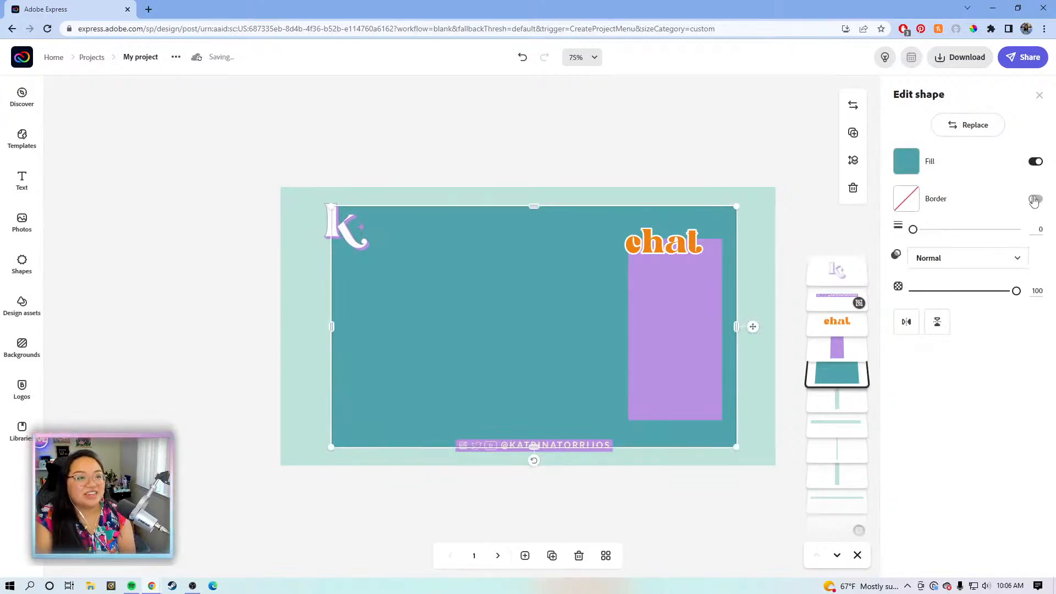
click(1035, 162)
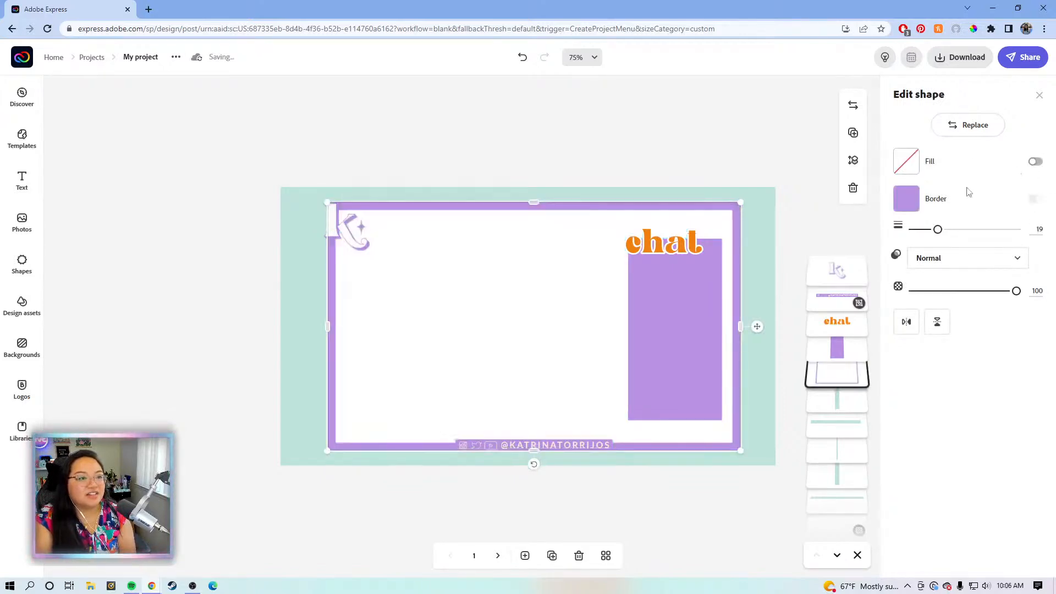
click(904, 200)
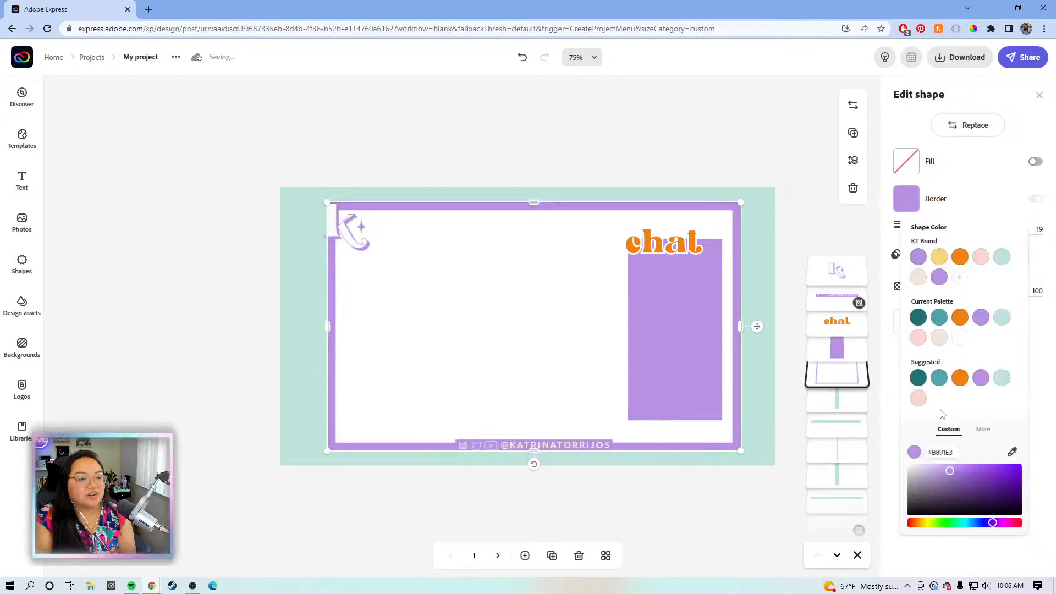
click(966, 192)
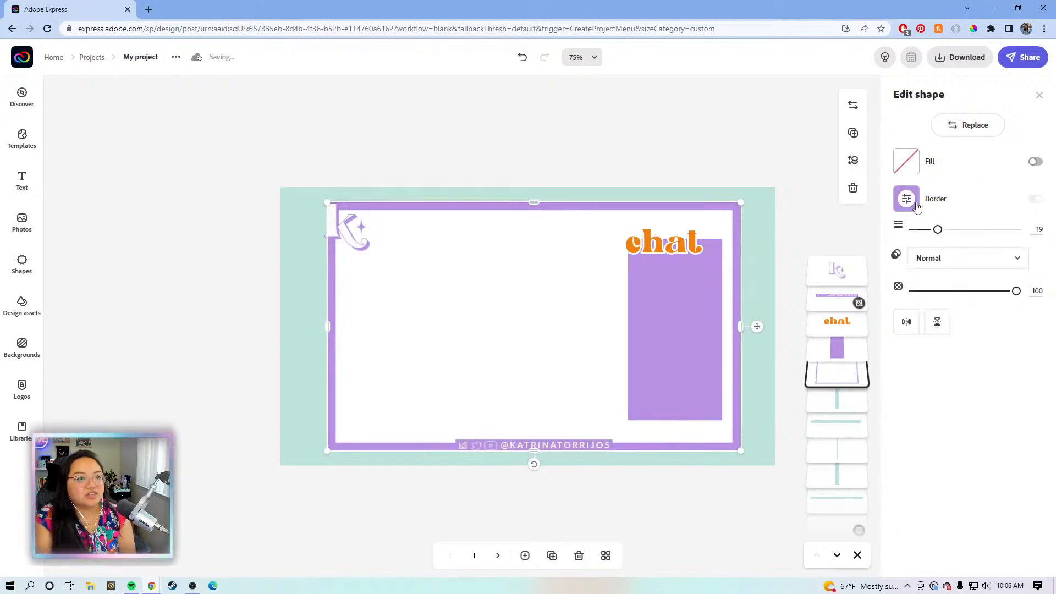
click(906, 198)
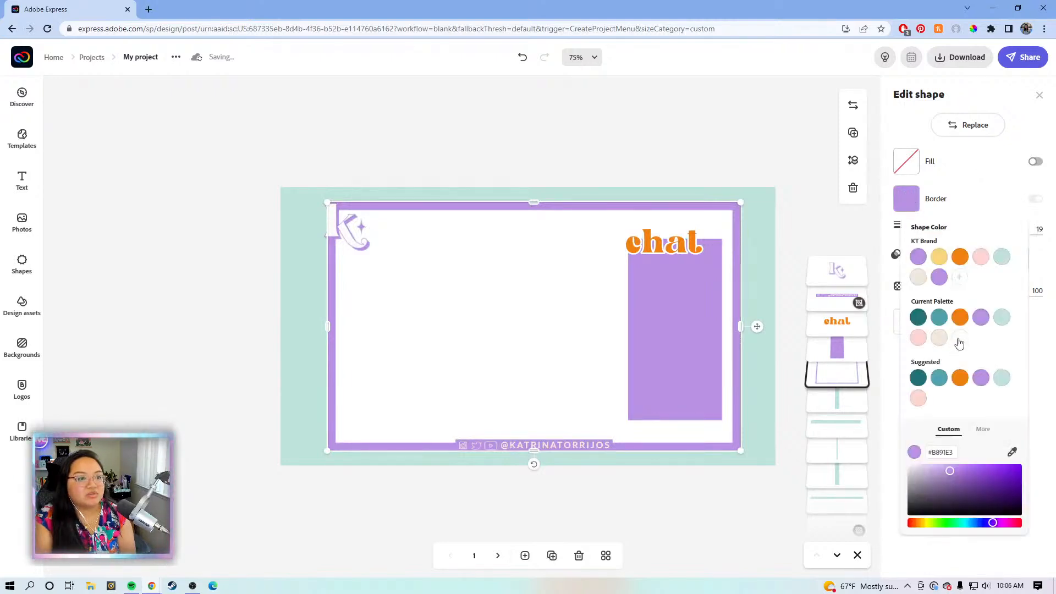
click(960, 187)
drag(936, 230, 916, 227)
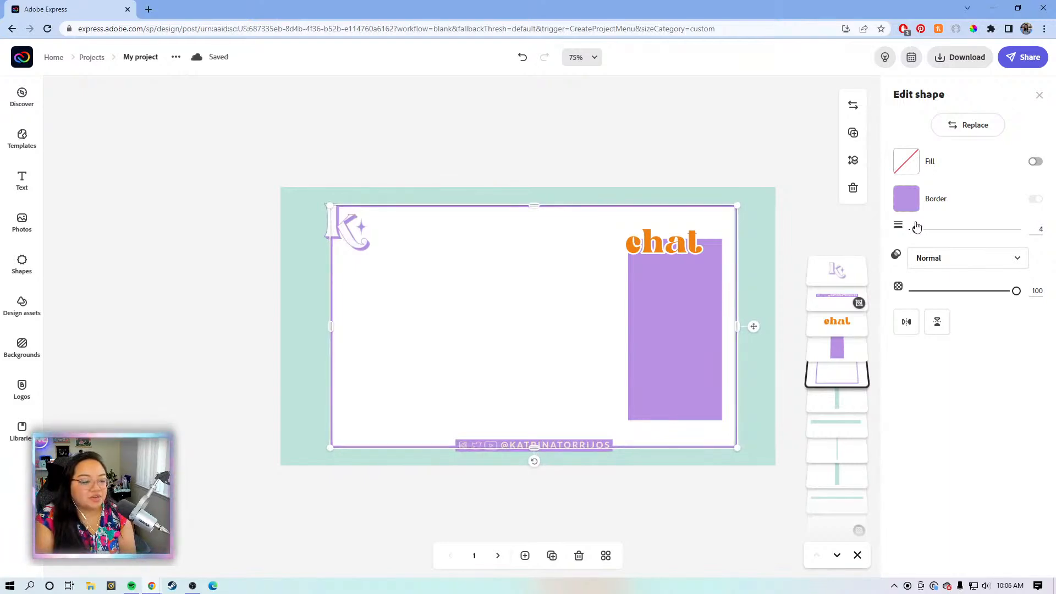
drag(917, 227, 916, 226)
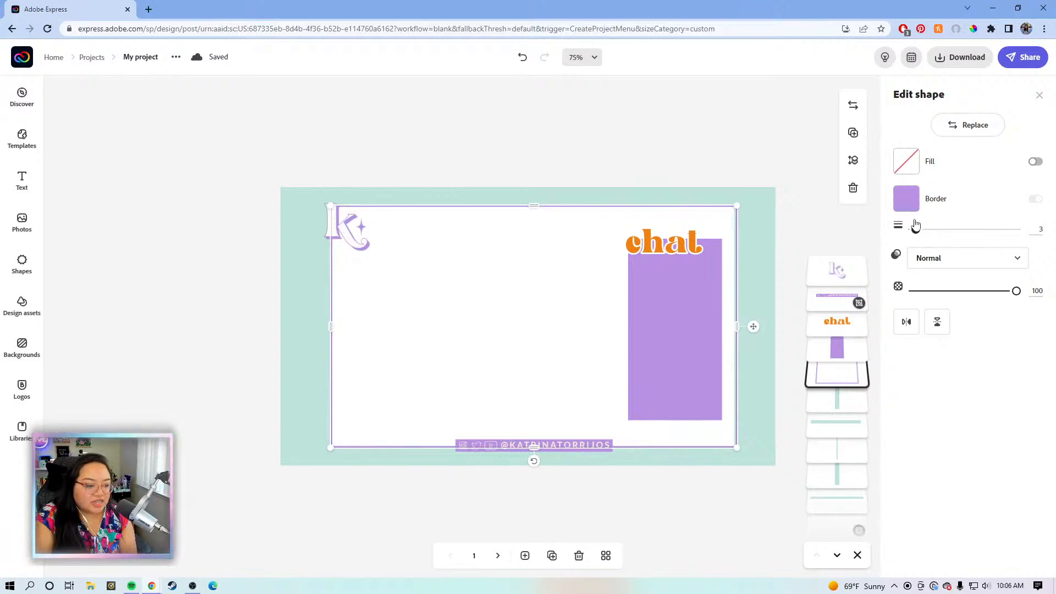
Try thicknesses of 7, 6 and 5 for the open area's purple border, ending with a thickness of 3.
drag(916, 226, 923, 223)
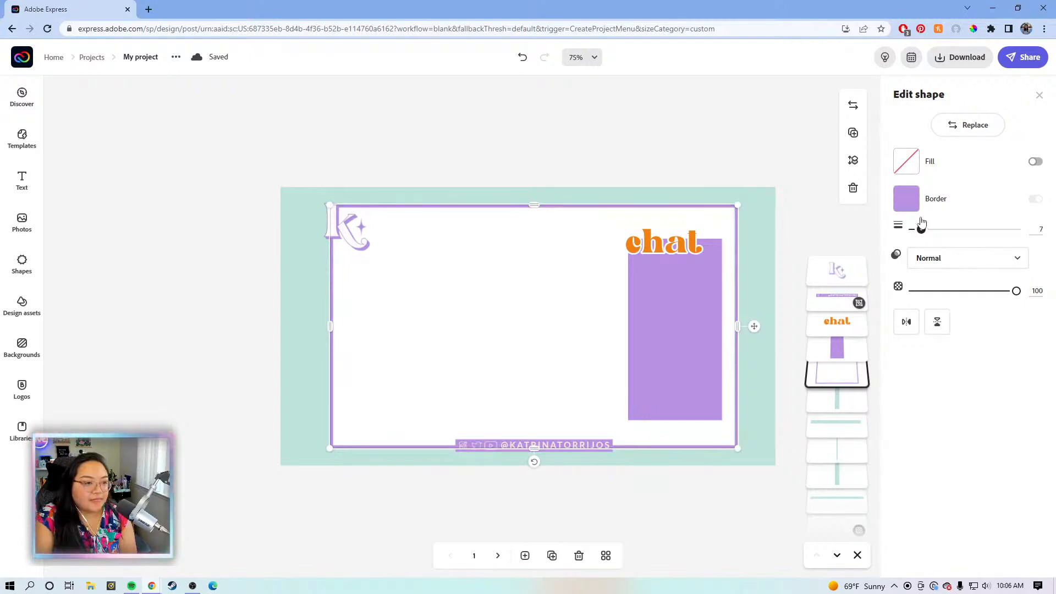
drag(922, 220, 921, 219)
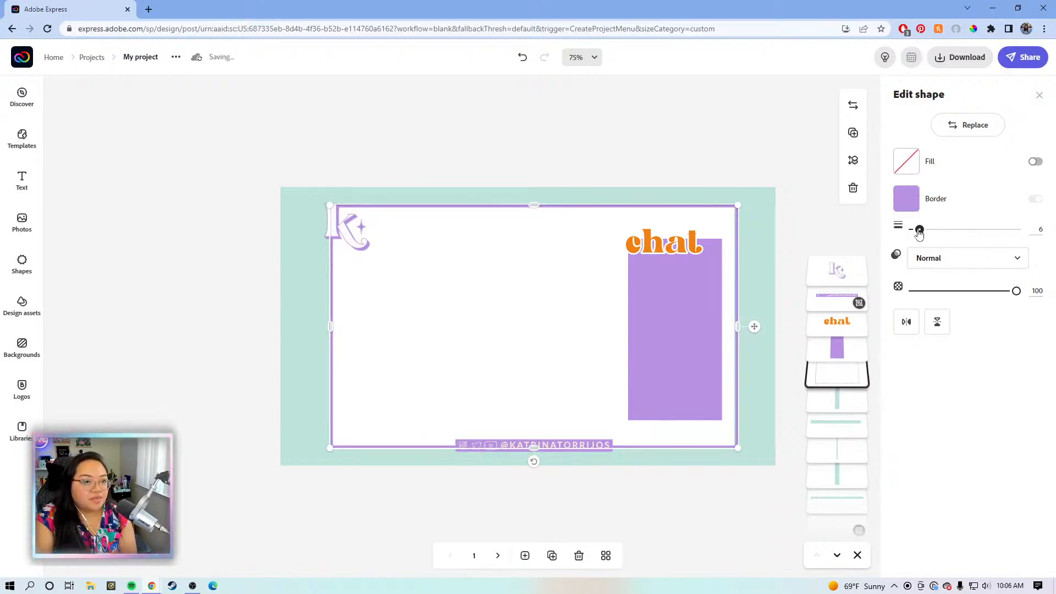
drag(919, 231, 917, 231)
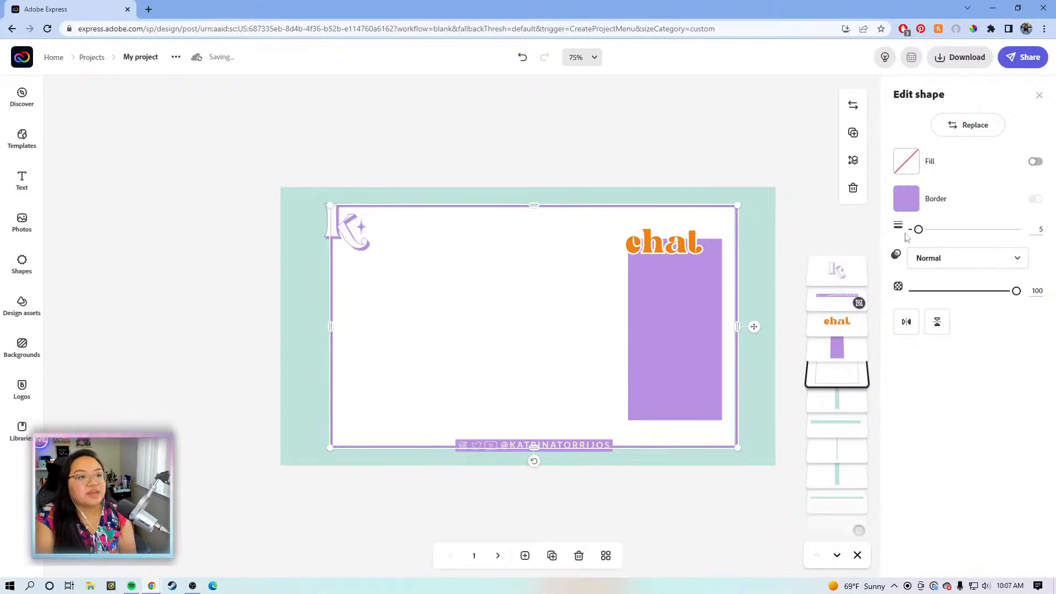
drag(919, 231, 916, 231)
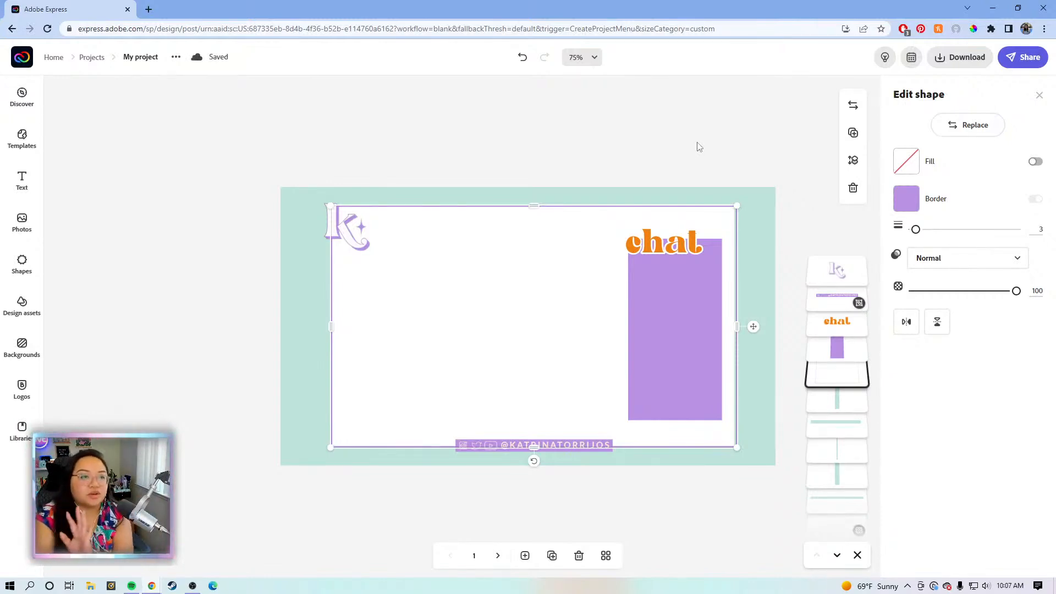
click(723, 148)
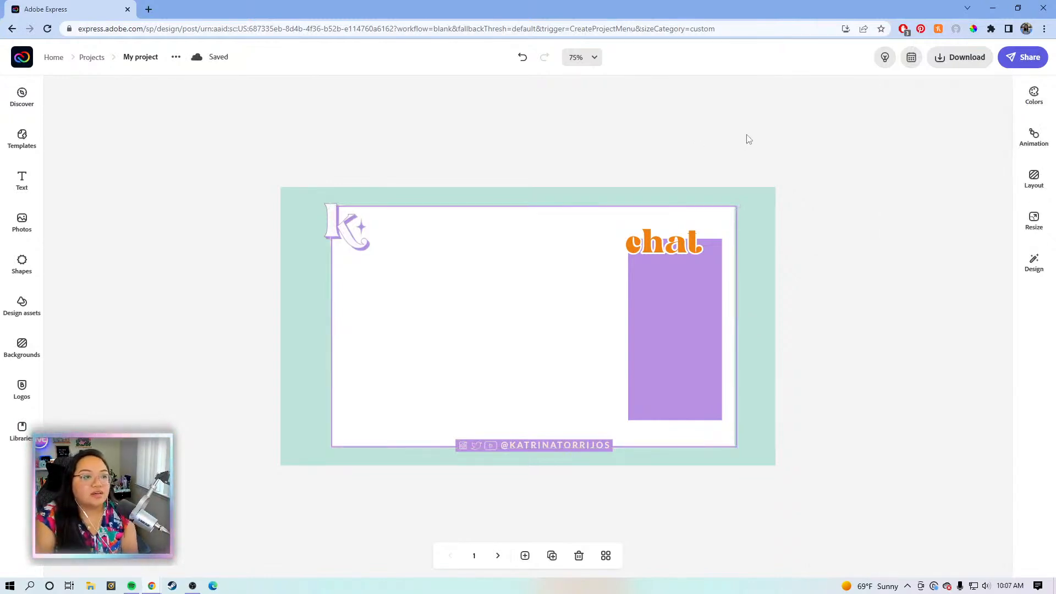
Recolor the purple border around the open area with the KT Brand mint #BFE3DB used by the surrounding frame.
click(744, 234)
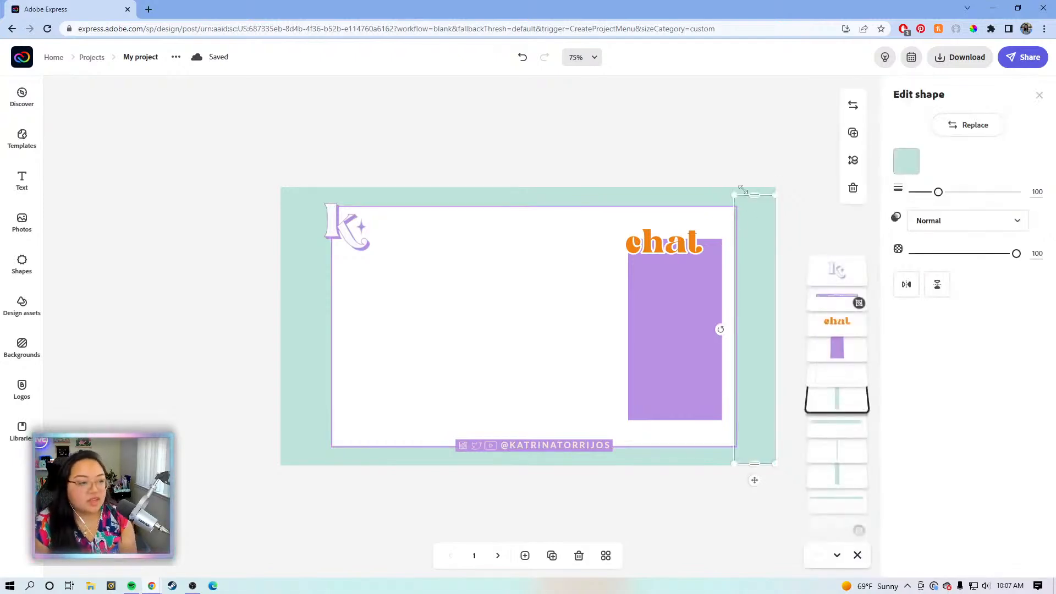
click(913, 163)
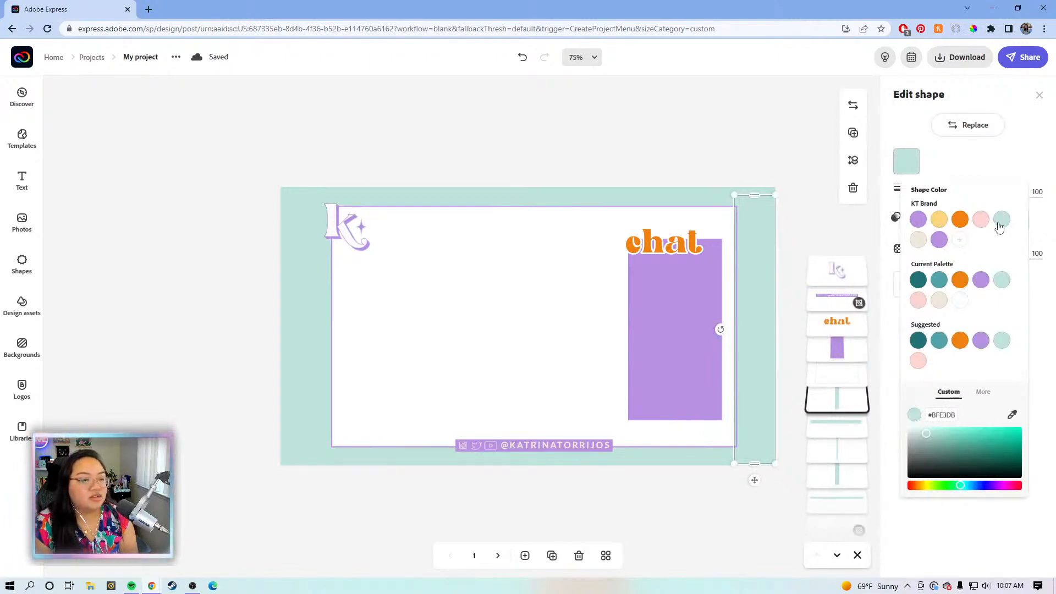
click(712, 219)
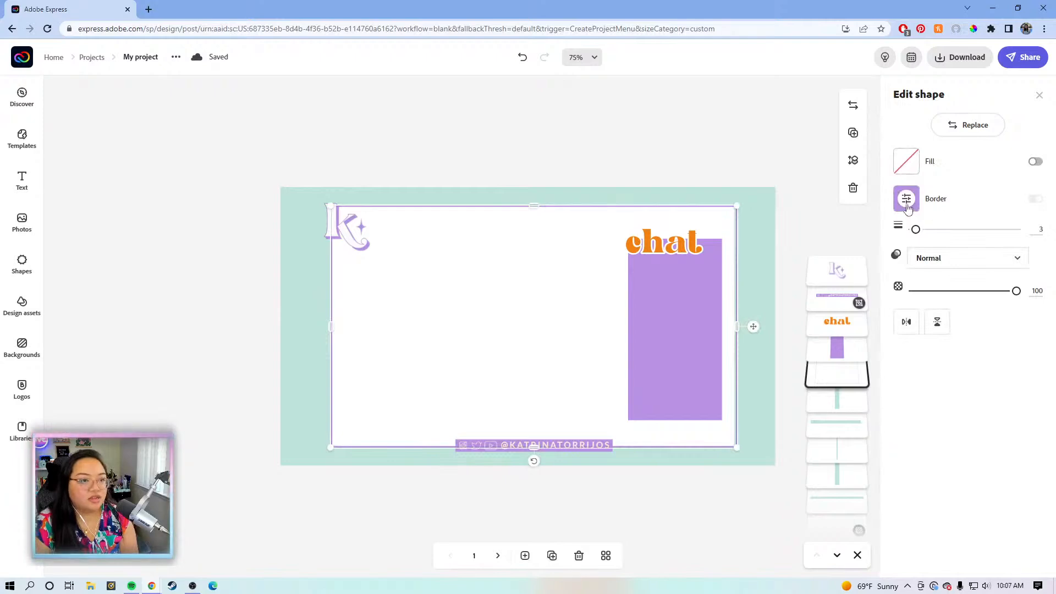
click(933, 199)
click(1001, 256)
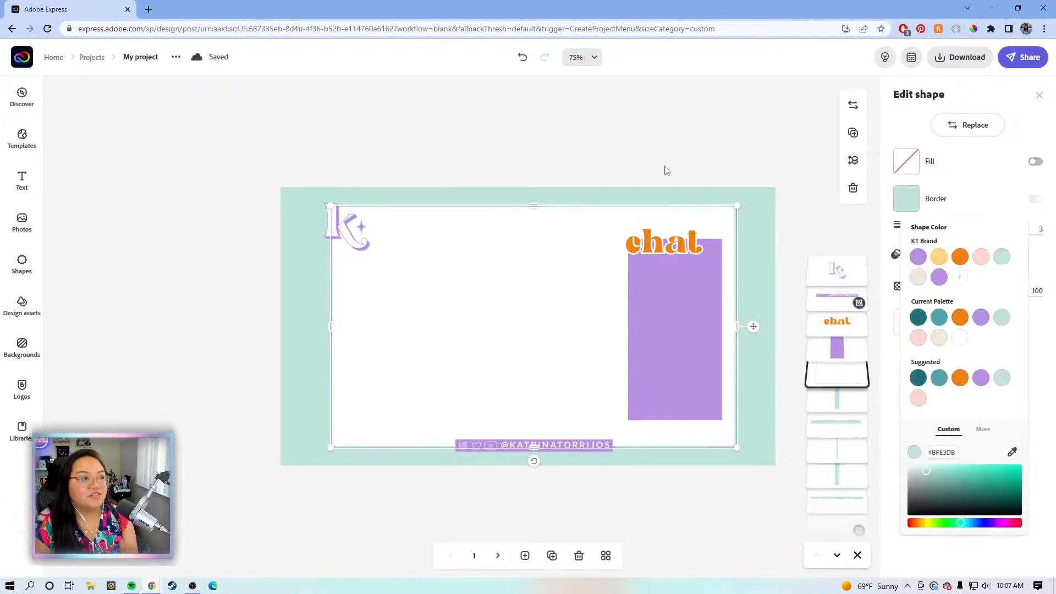
drag(737, 325, 738, 324)
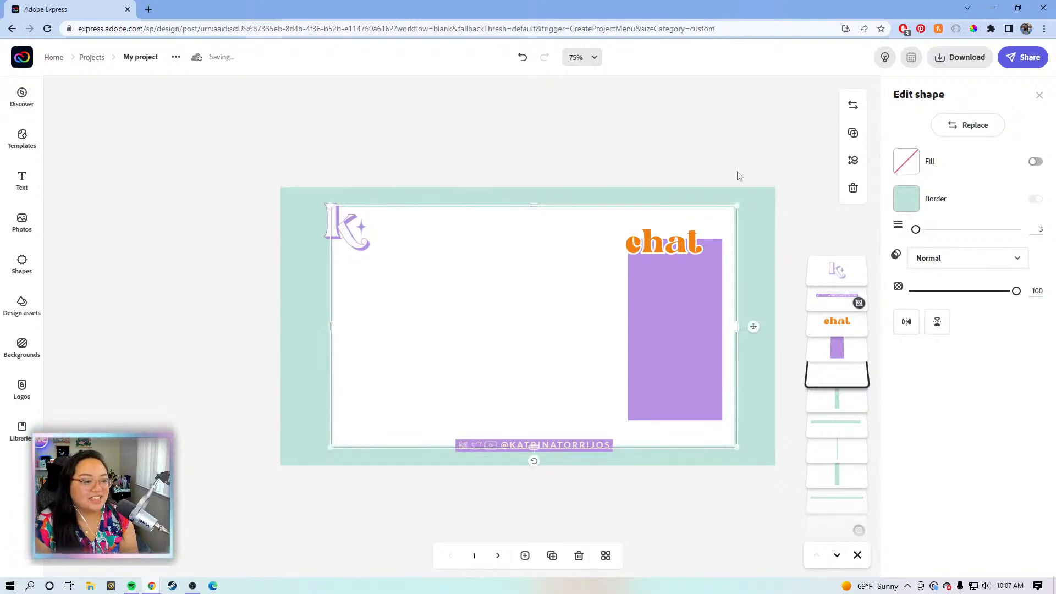
click(744, 156)
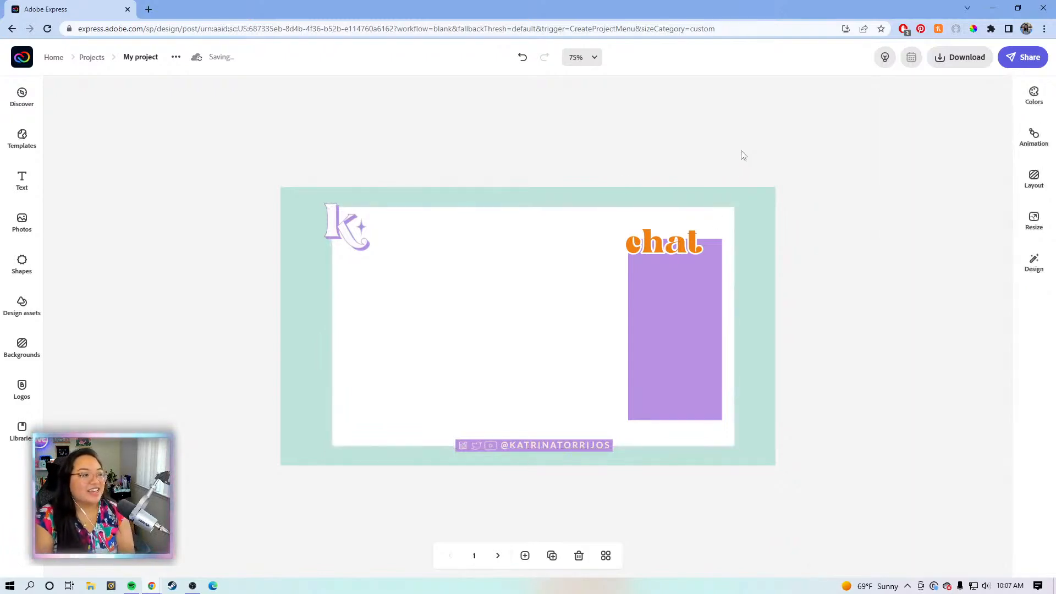
Nudge the "K" logo slightly up at the open area's upper-left corner.
click(334, 227)
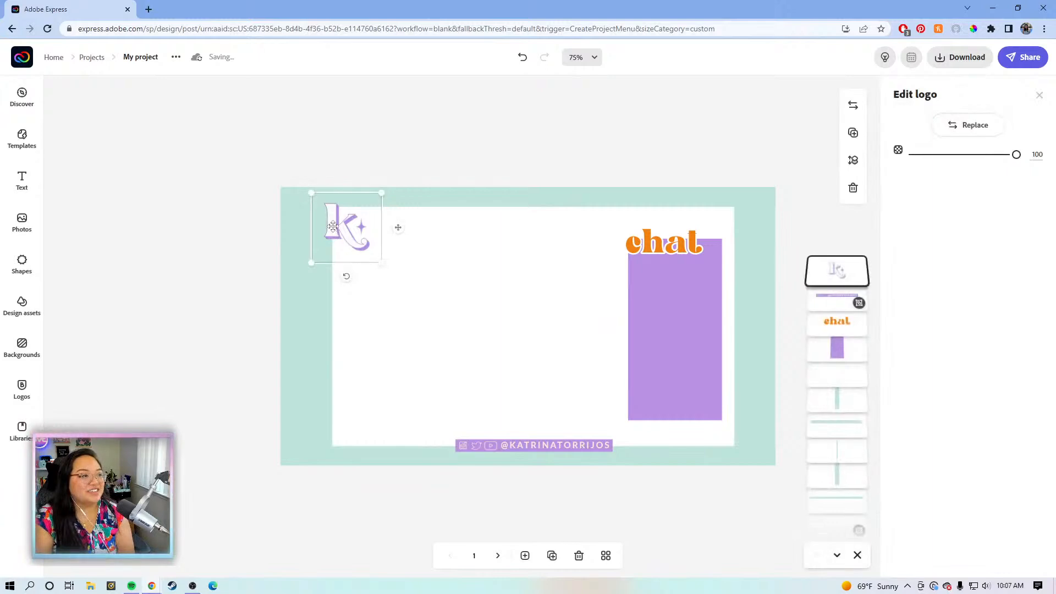
key(Up)
key(Up)
click(594, 142)
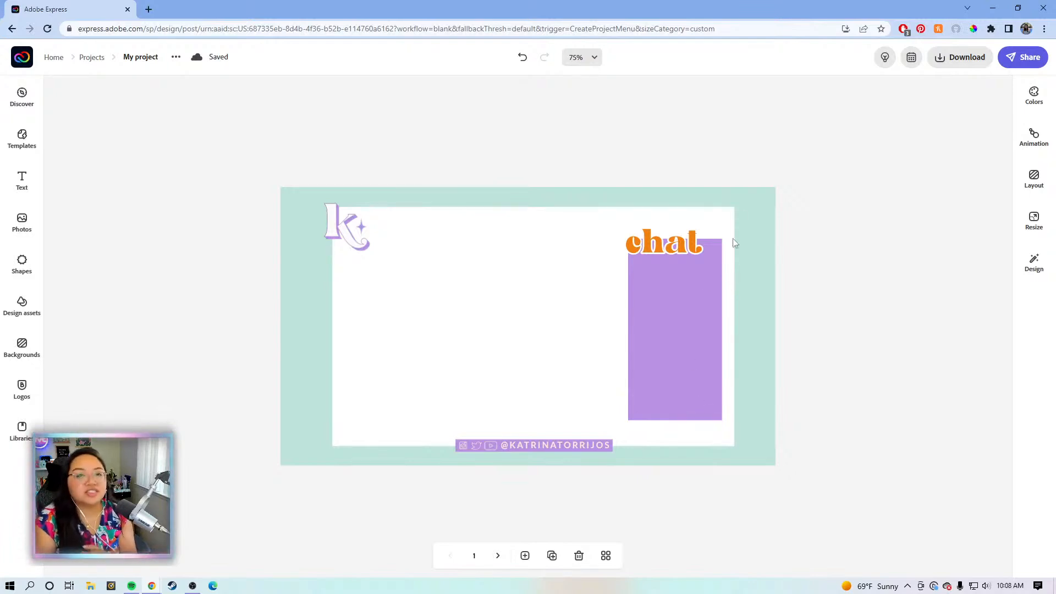
click(550, 447)
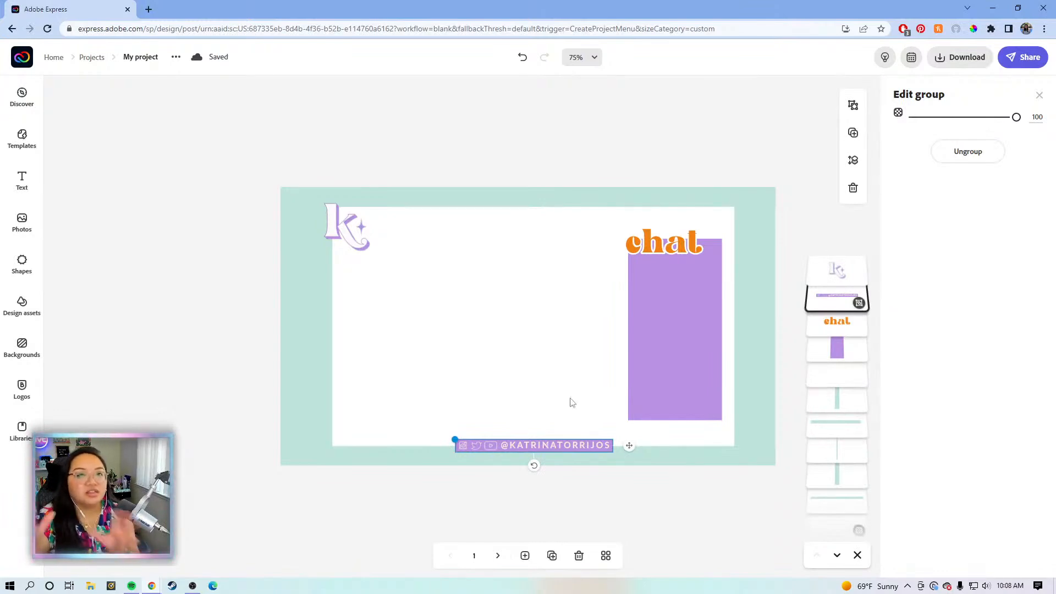
click(474, 176)
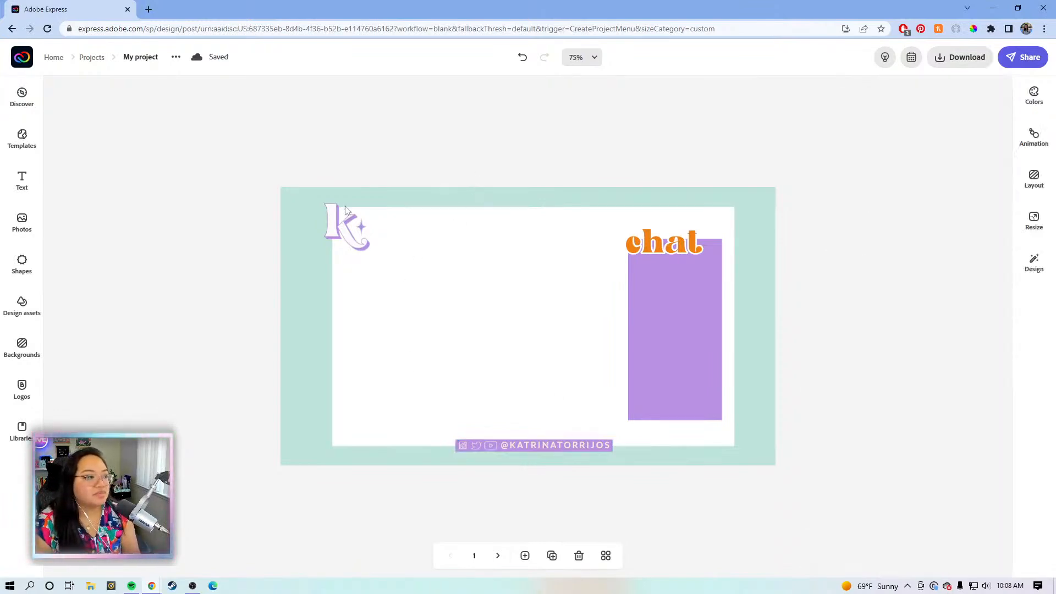
click(333, 223)
click(399, 145)
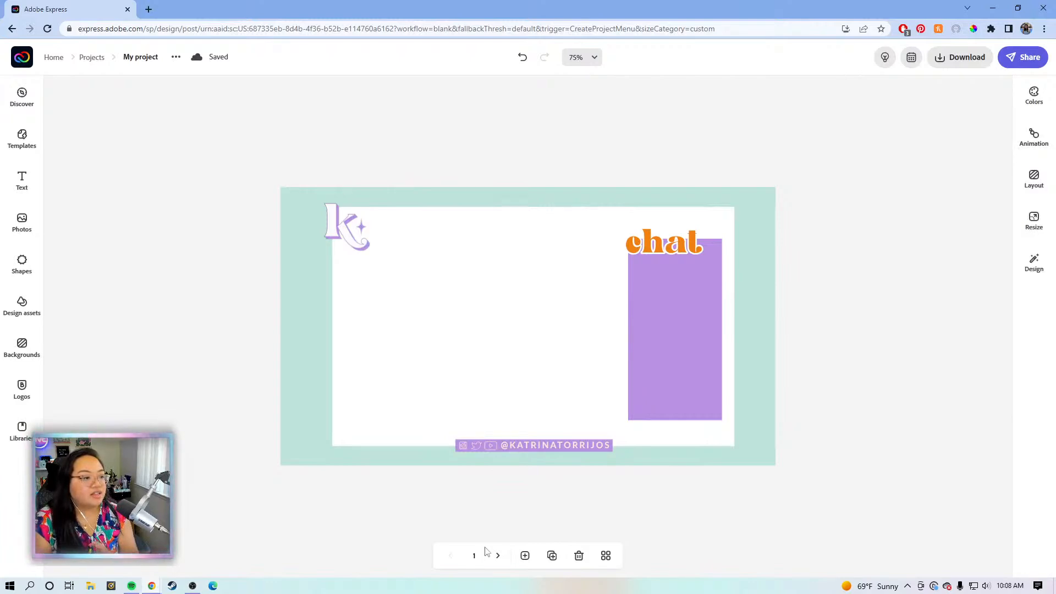
Review the pink overlay on page 2 and add a blank page after it in the same 16:9 size.
click(499, 557)
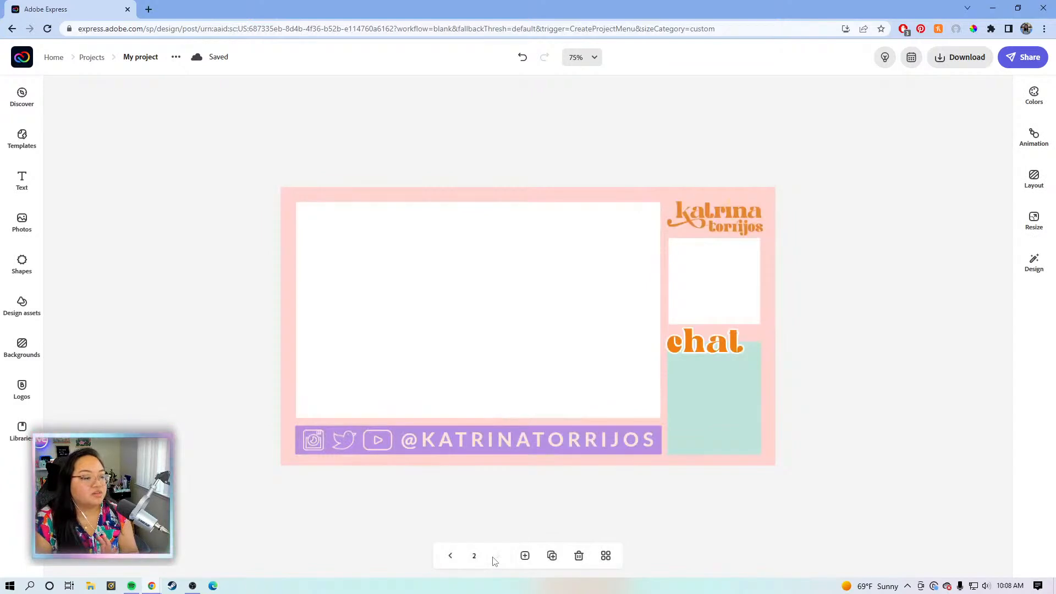
click(448, 558)
click(499, 556)
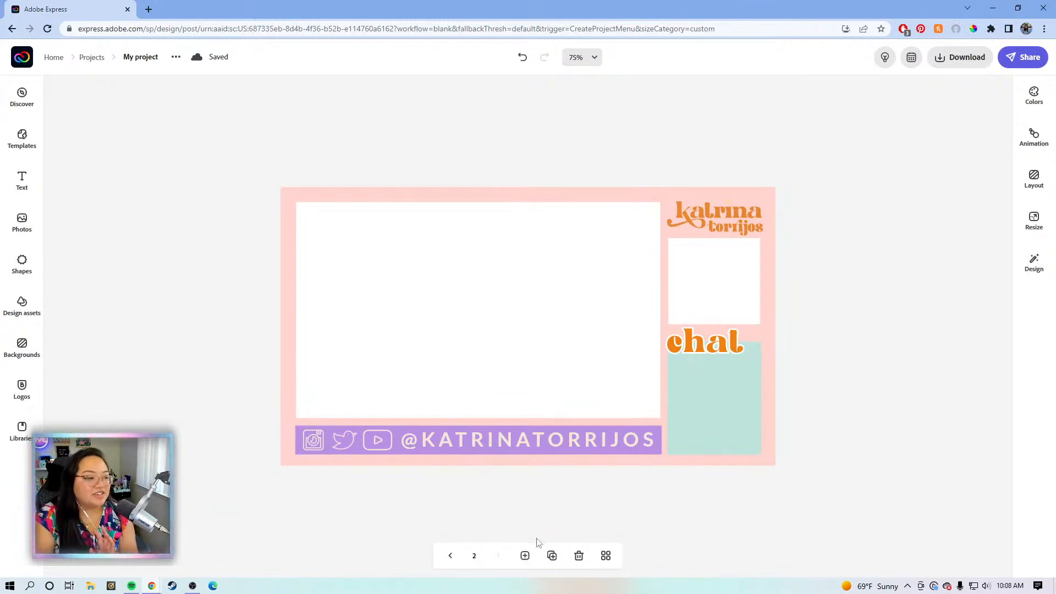
click(525, 555)
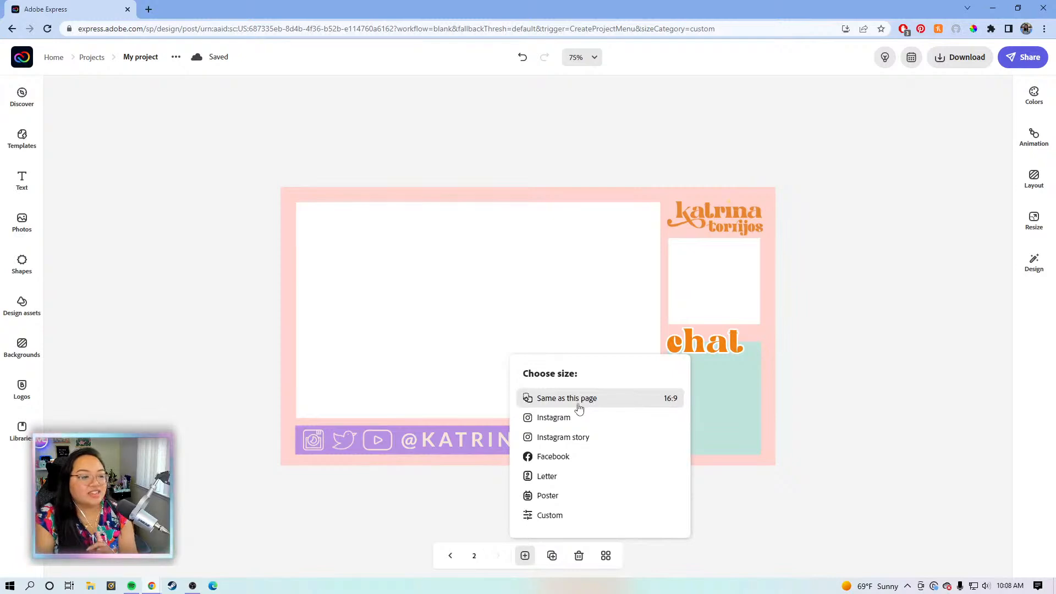
click(579, 407)
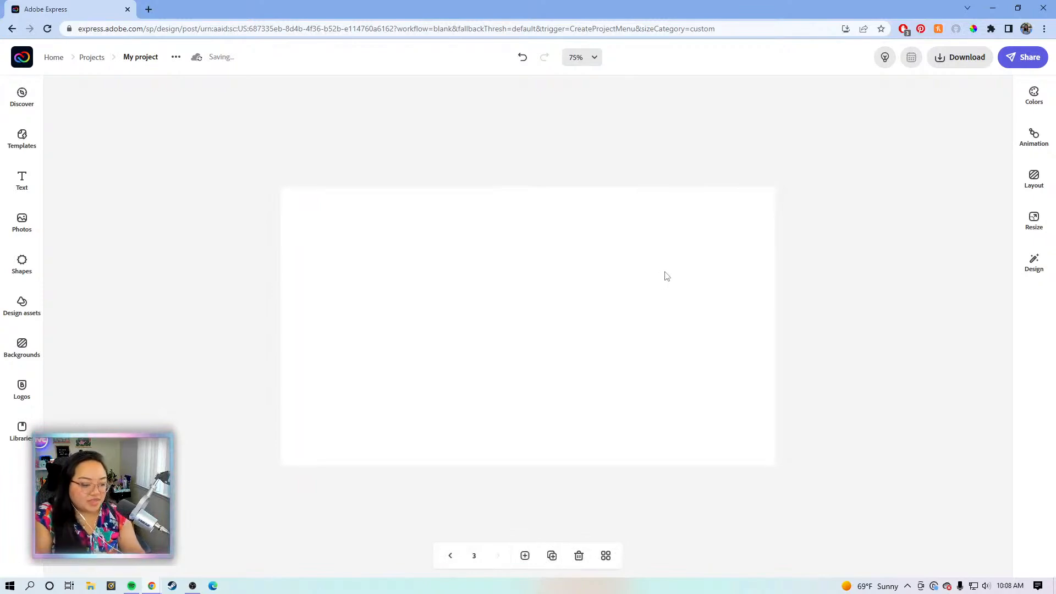
Set the blank third page's background to the KT Brand mint #BFE3DB.
click(610, 259)
click(805, 164)
click(579, 309)
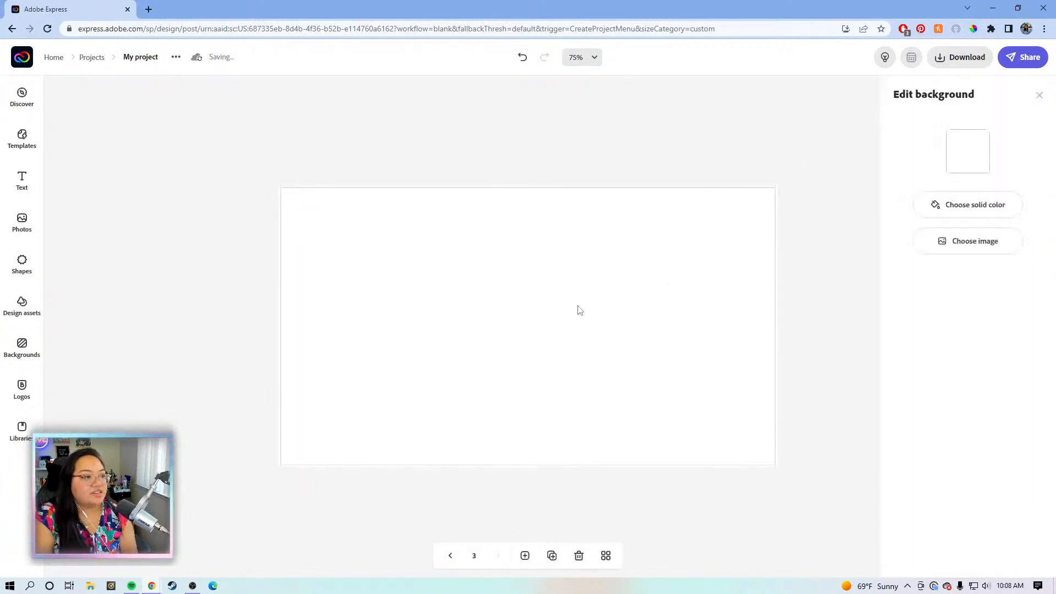
click(950, 139)
click(1002, 218)
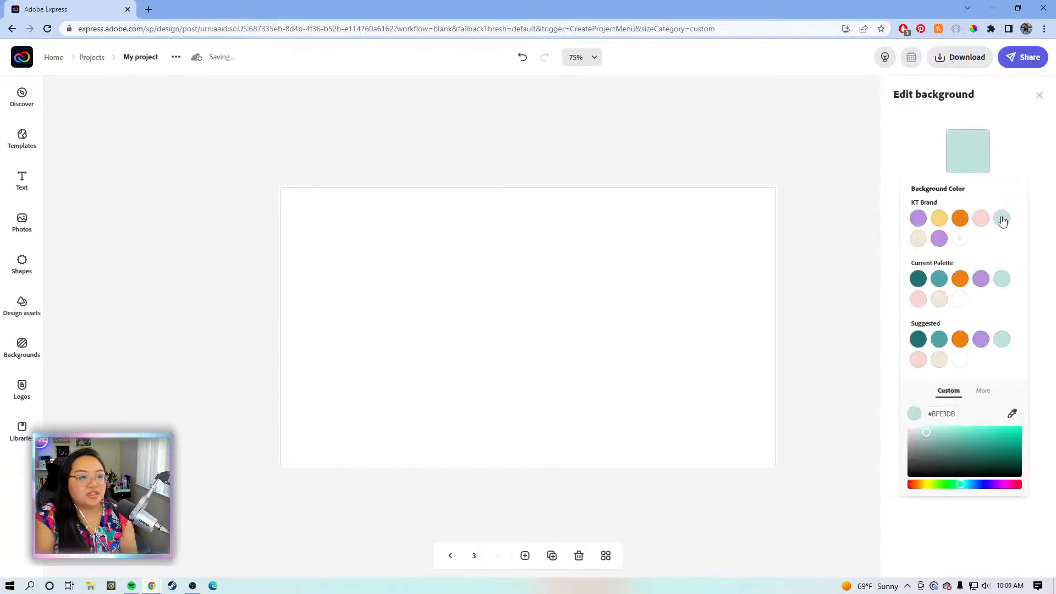
click(769, 138)
click(718, 146)
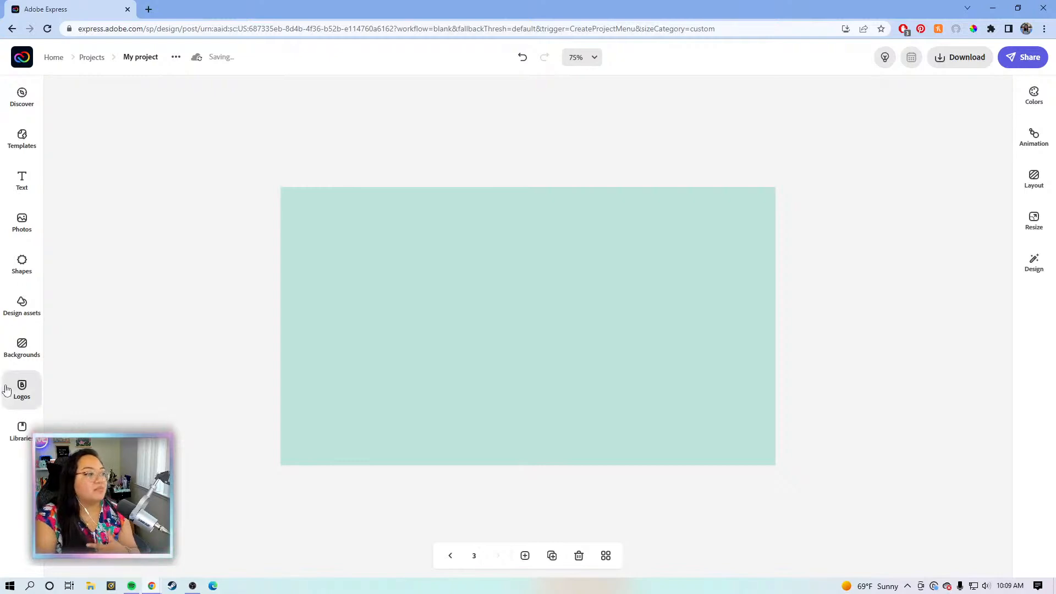
Look through the available backgrounds, shapes, design assets and brand logos for elements to use on the mint page.
click(21, 359)
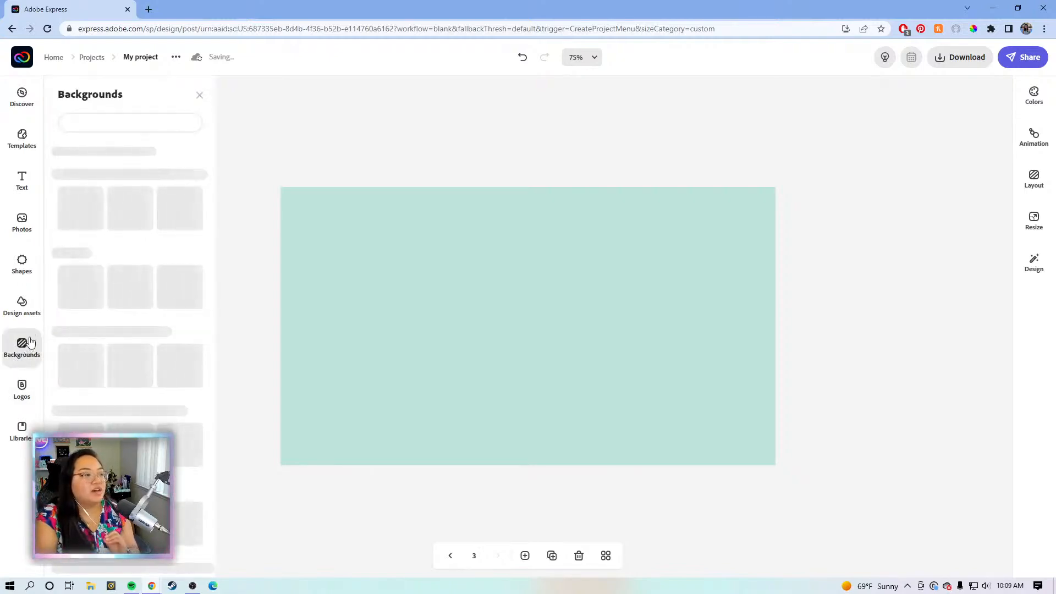
click(22, 389)
scroll(37, 374, down, 5)
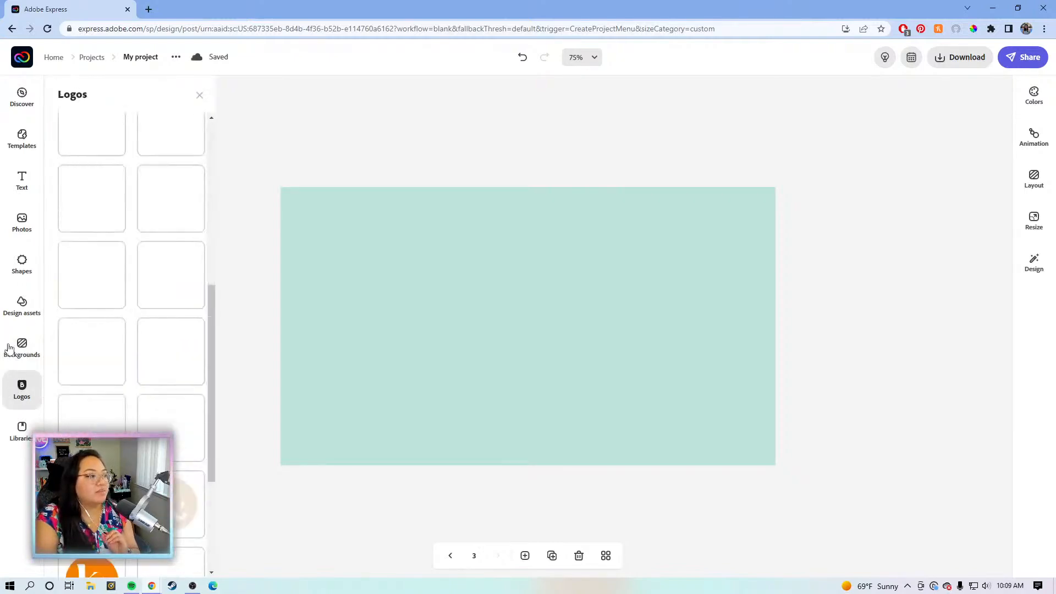
click(22, 350)
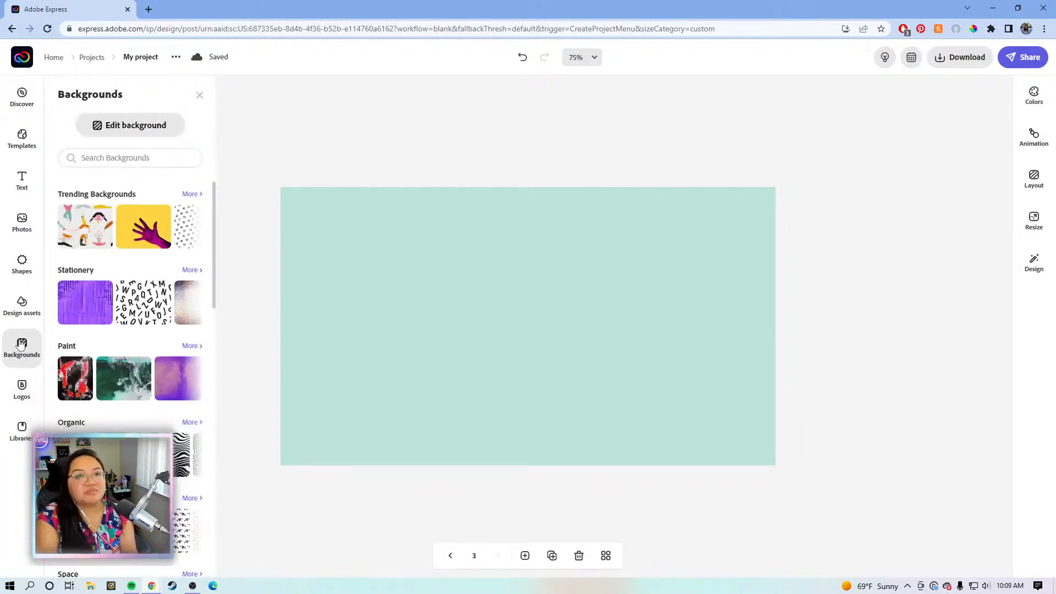
scroll(116, 377, down, 2)
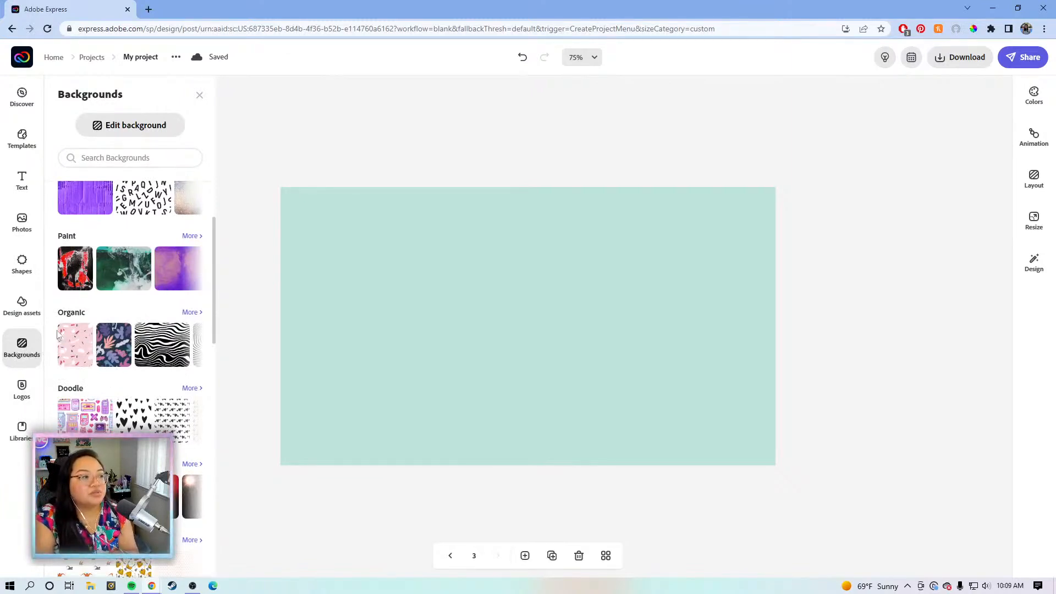
scroll(78, 352, up, 2)
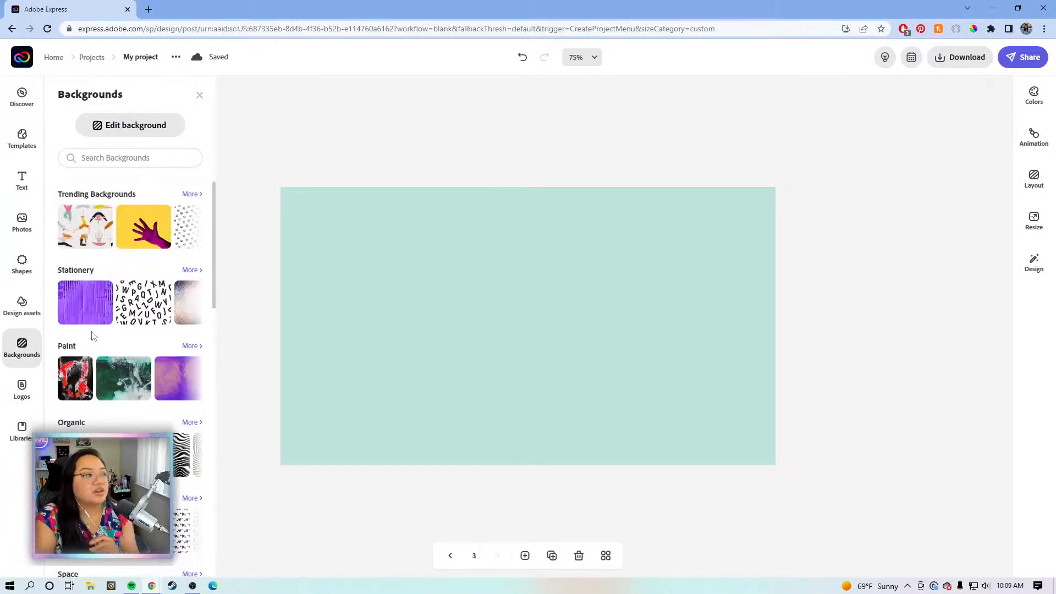
click(18, 257)
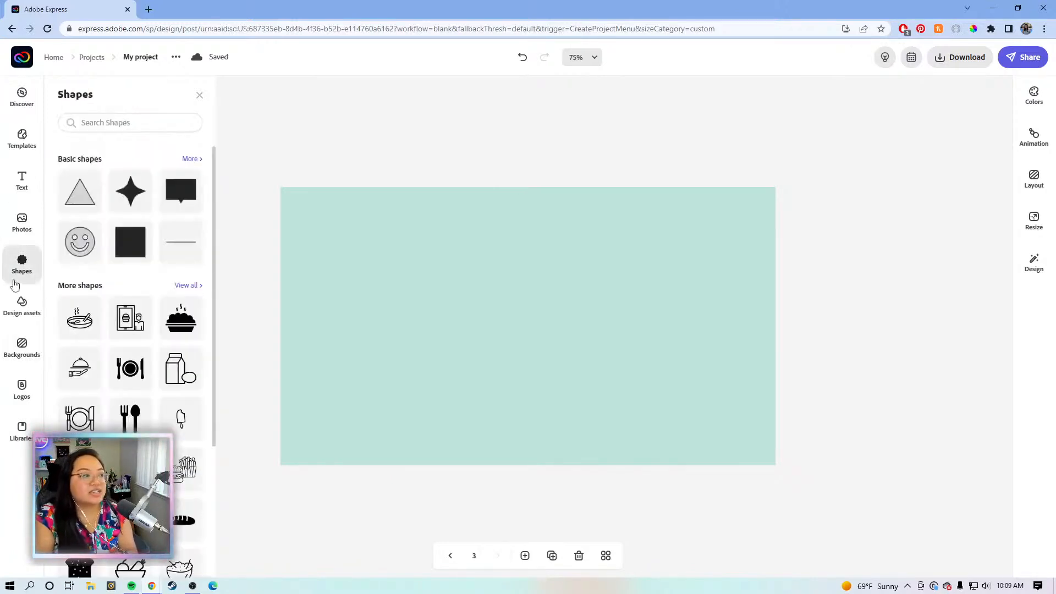
click(19, 308)
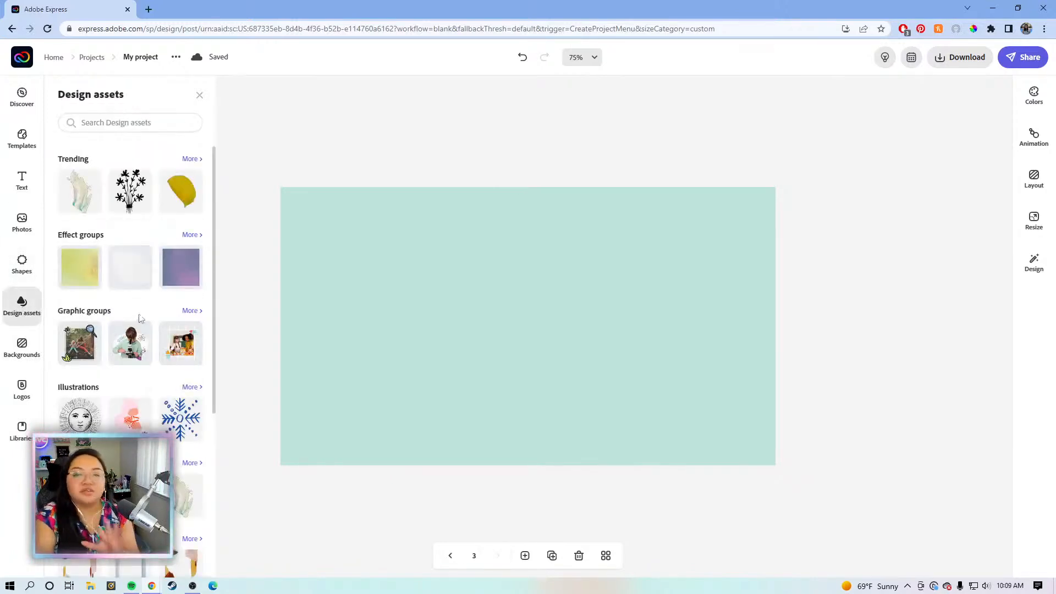
click(24, 389)
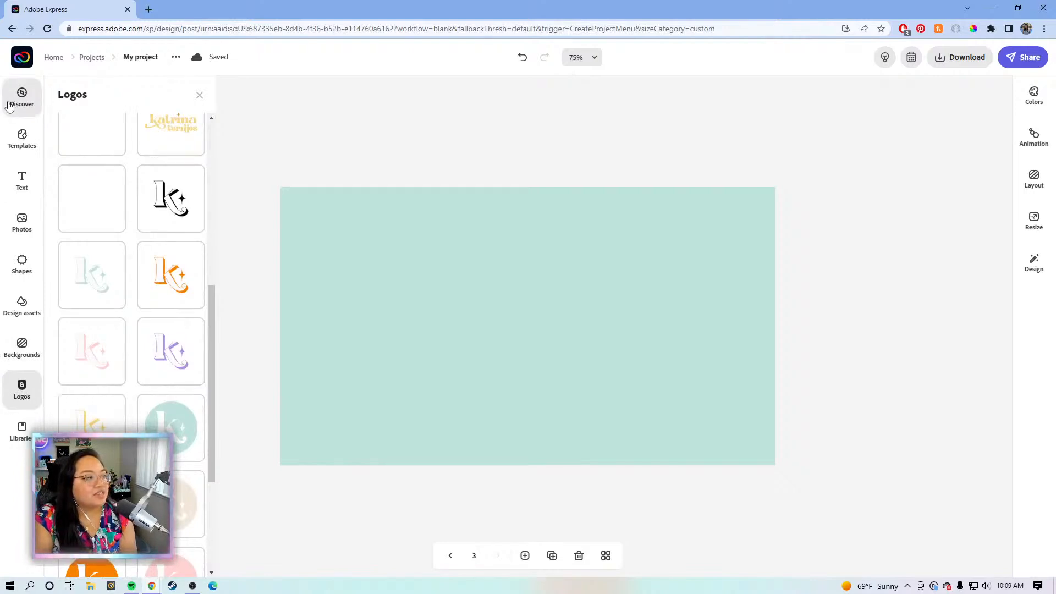
scroll(141, 286, up, 10)
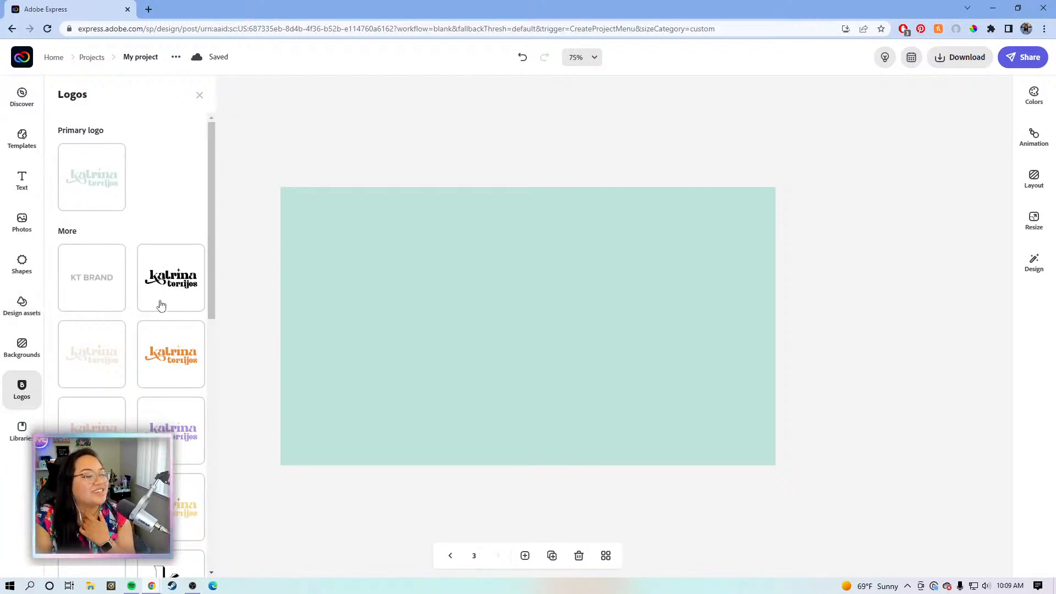
scroll(159, 303, down, 10)
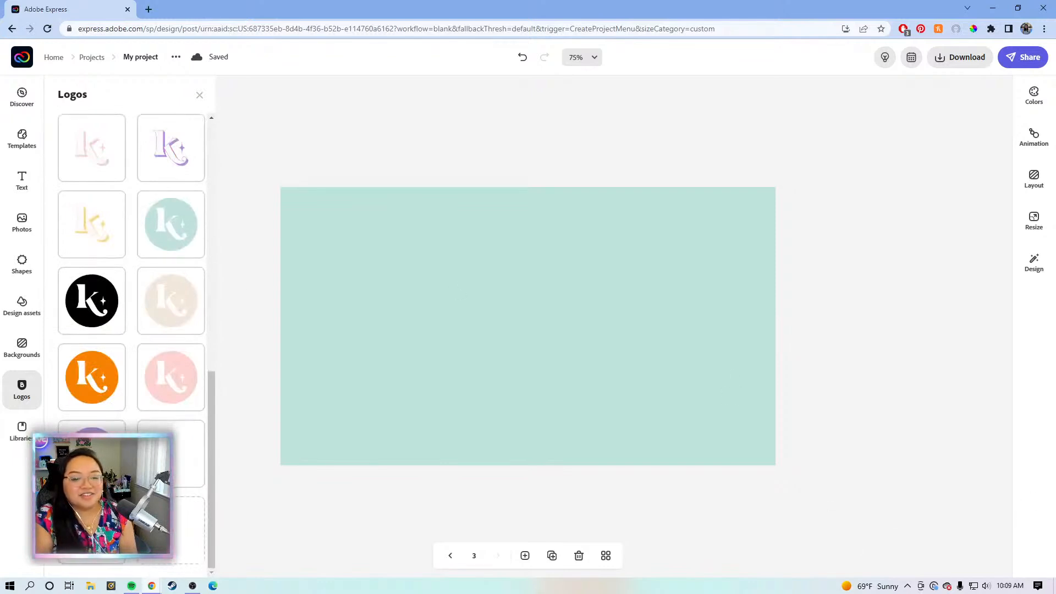
scroll(95, 352, up, 10)
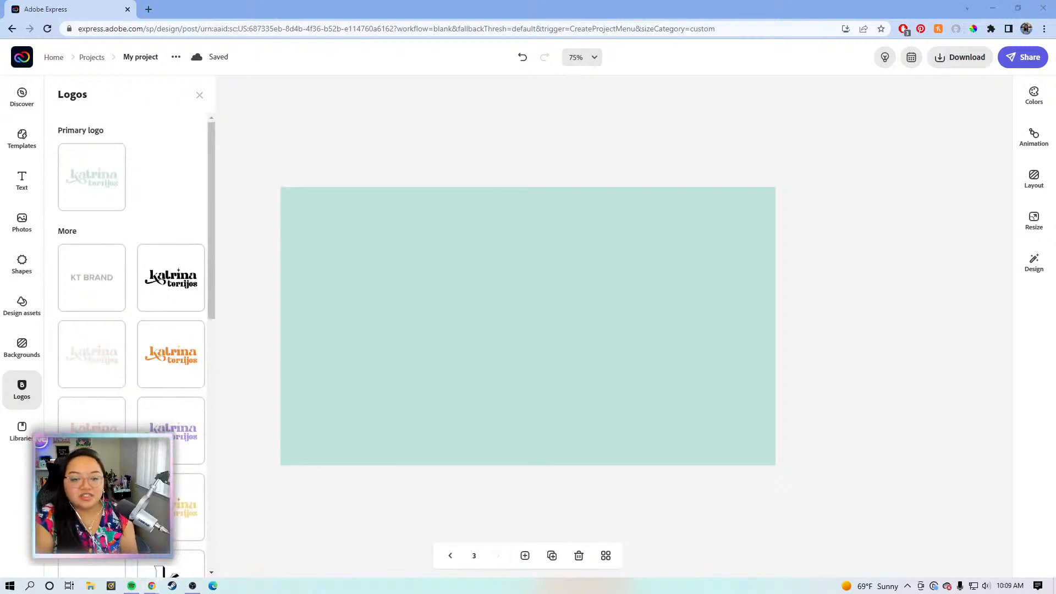
Import the repeating "K" pattern image from the computer onto the mint page and place it near the page's center.
key(super+e)
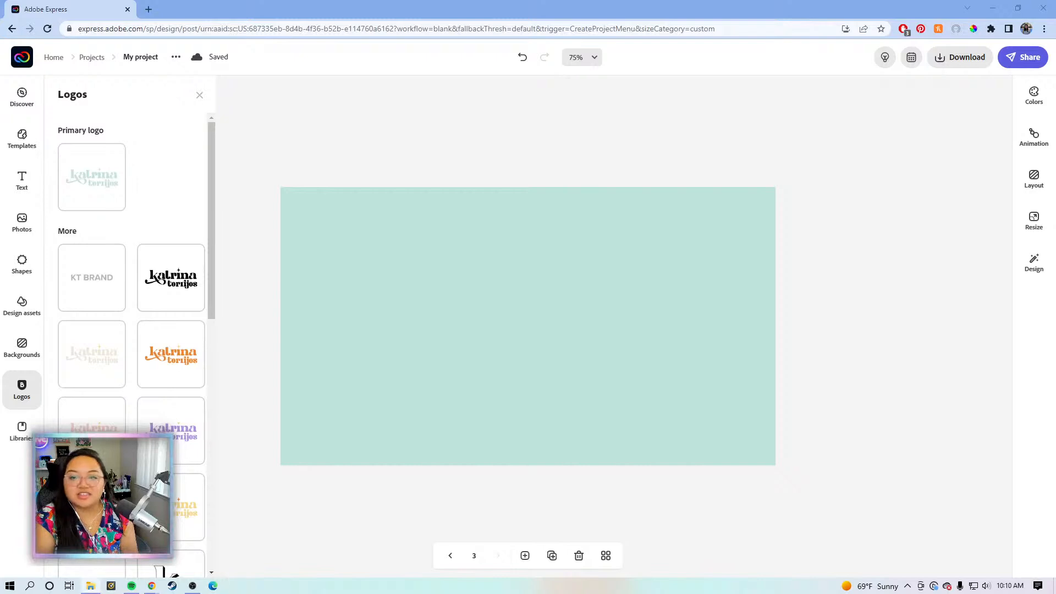
drag(690, 190, 477, 303)
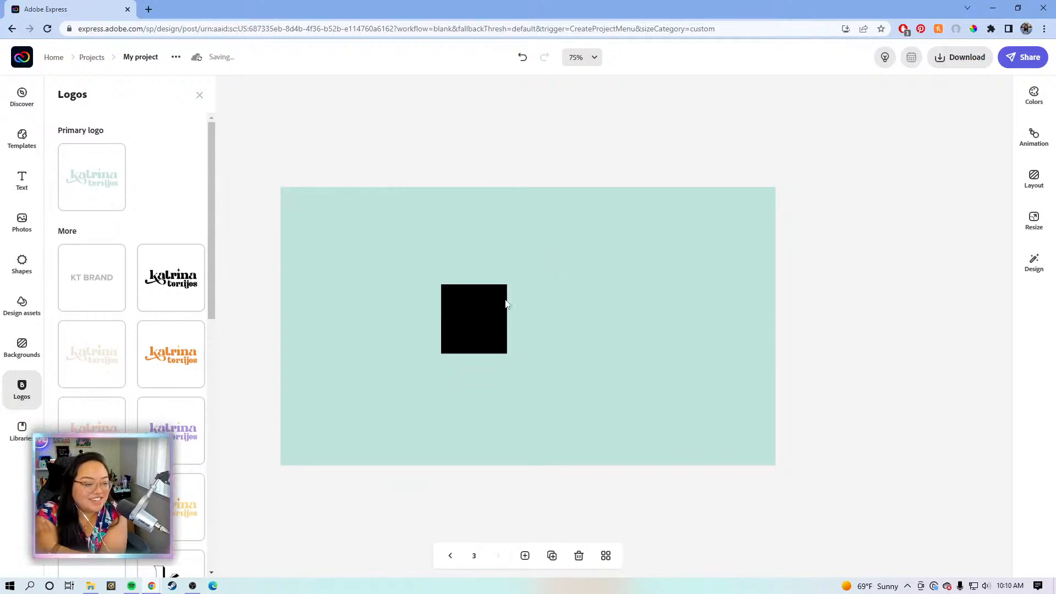
click(490, 309)
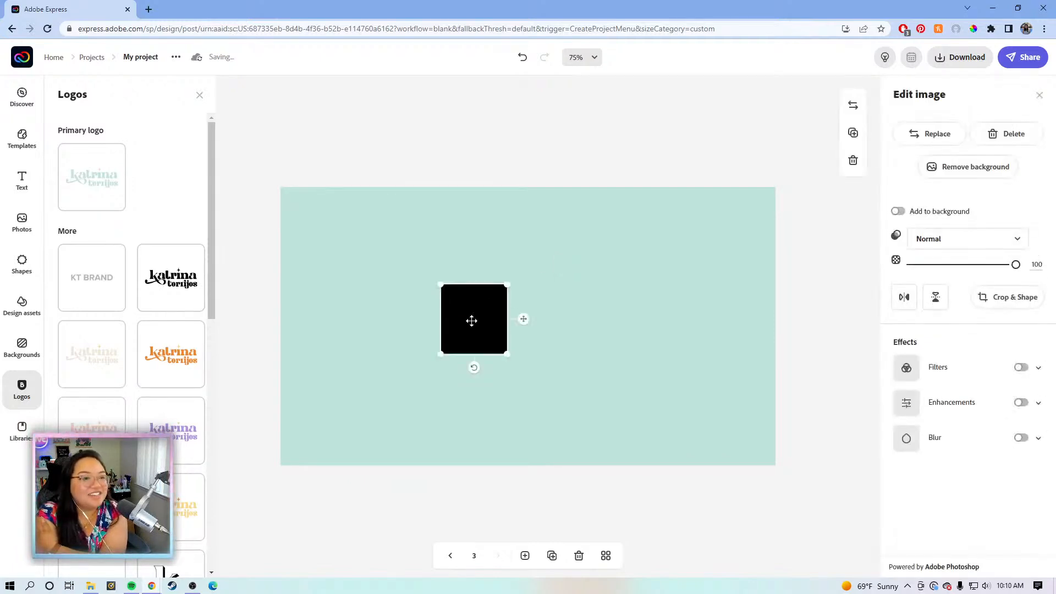
drag(471, 321, 538, 373)
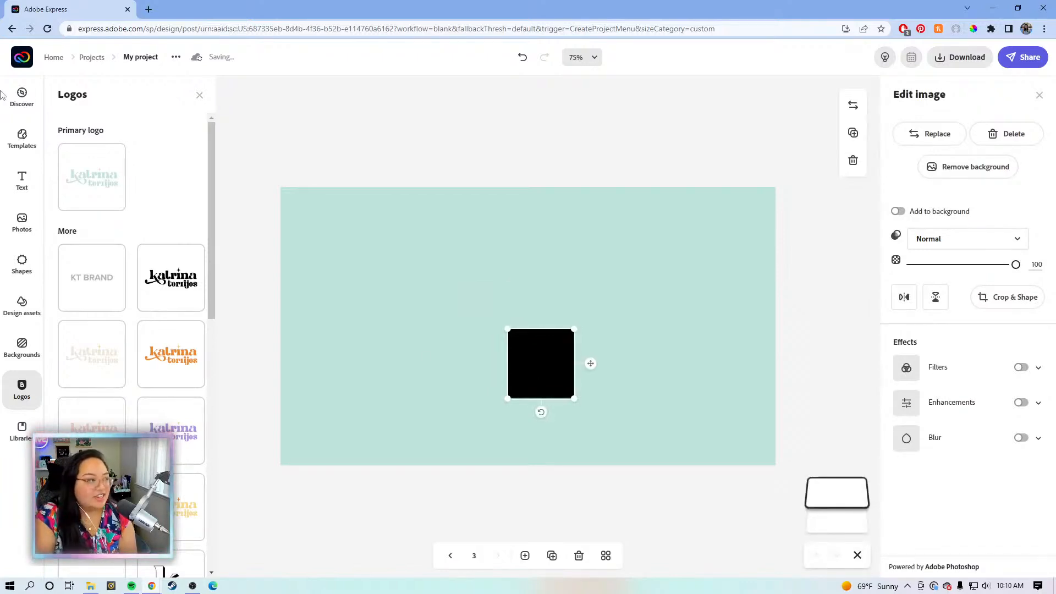
Reload the project and reopen page 3 from the page overview.
click(49, 30)
click(630, 86)
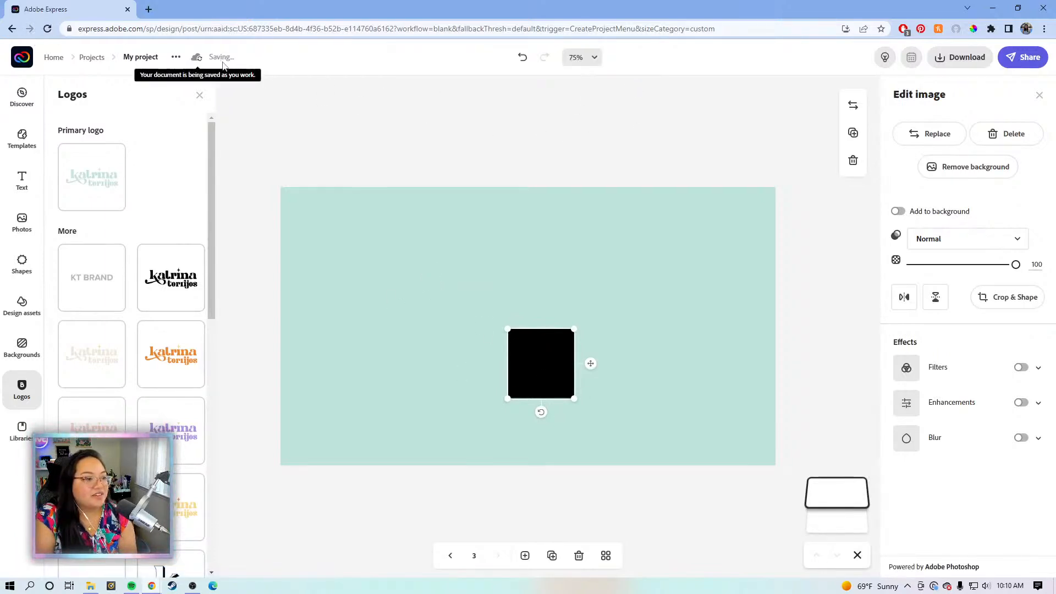
click(22, 387)
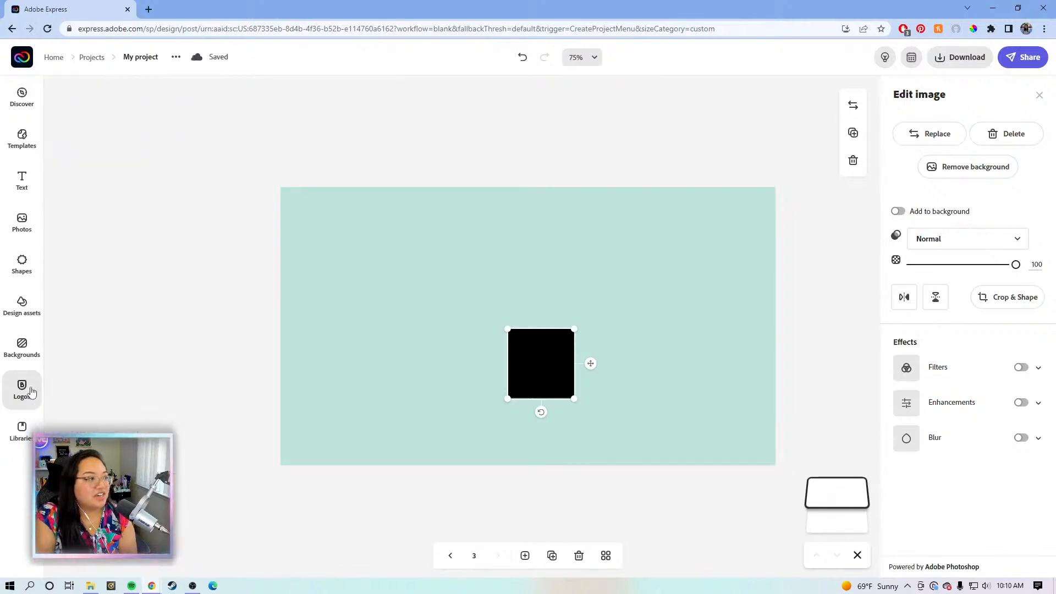
click(49, 30)
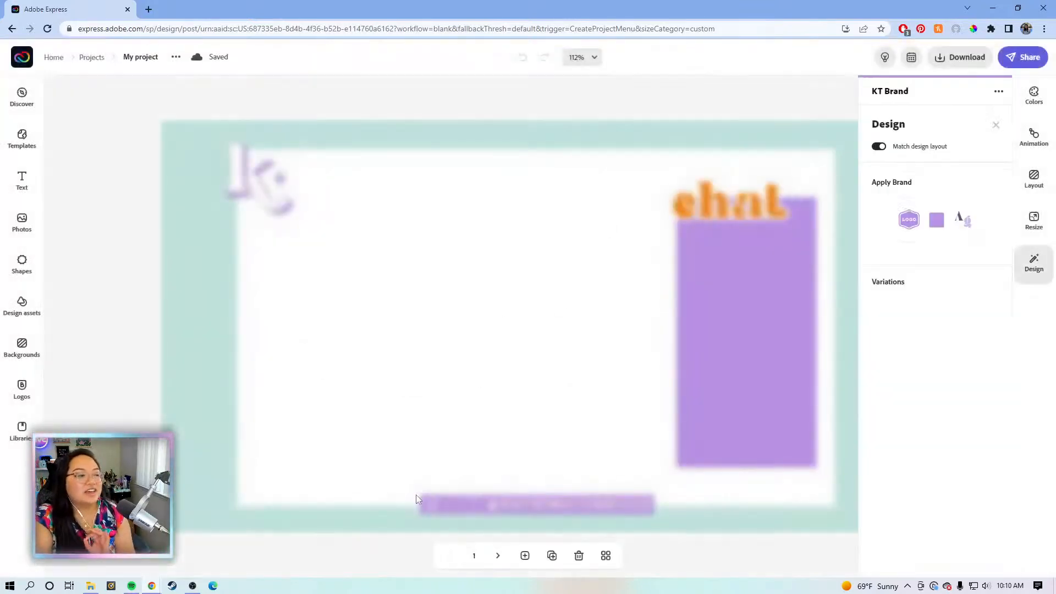
click(605, 556)
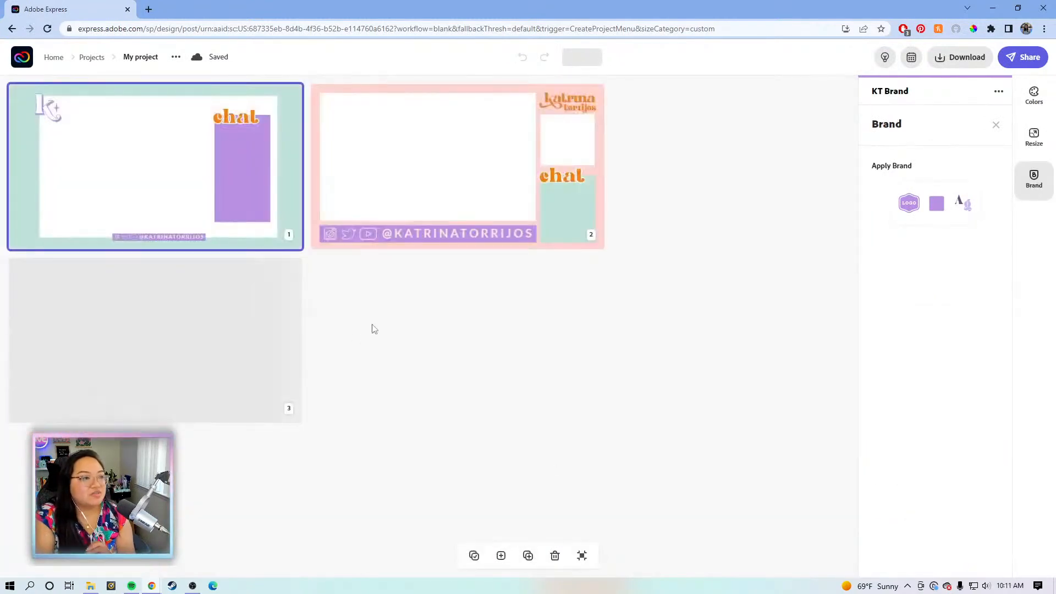
click(227, 333)
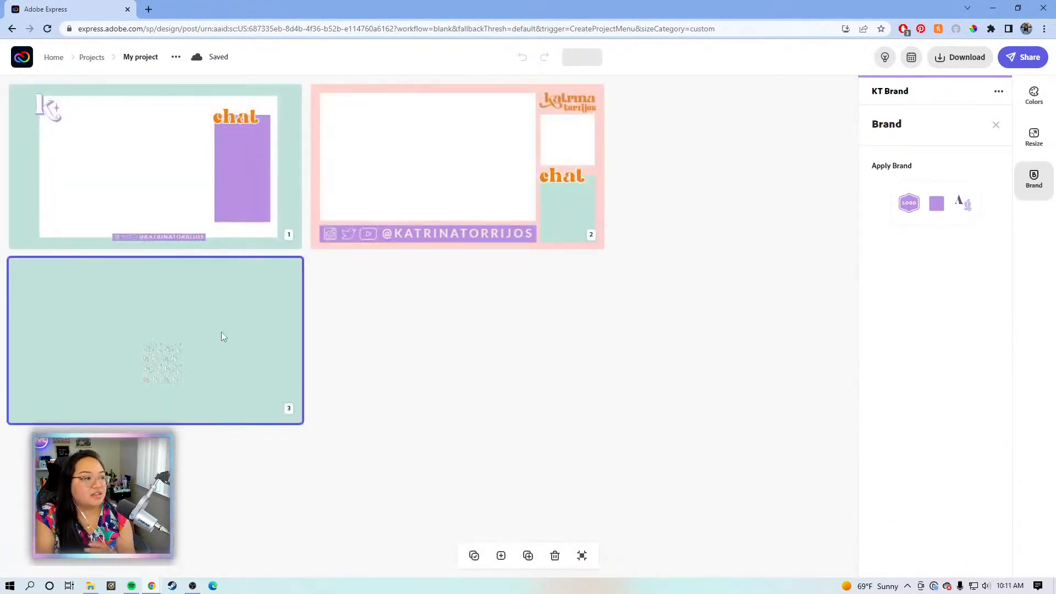
double_click(222, 332)
Enlarge the "K" pattern to the full page height at the left edge and place a copy beside it to cover the right side.
click(550, 380)
drag(550, 380, 214, 173)
drag(258, 225, 538, 547)
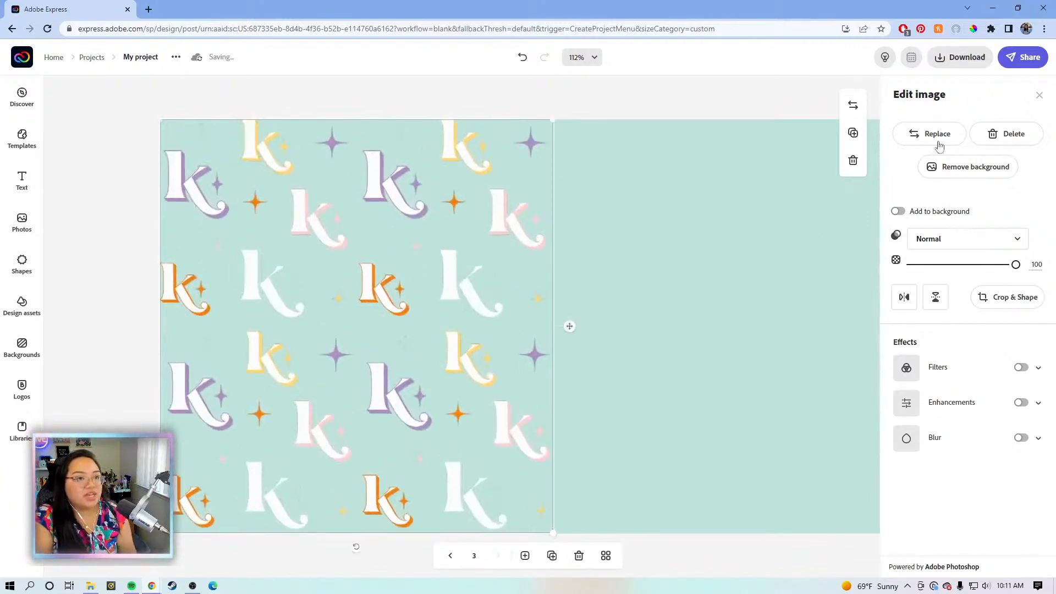
drag(401, 302, 779, 295)
Set the opacity of both "K" pattern tiles to 40 and nudge the right tile slightly left to align the seam.
click(967, 268)
drag(967, 269, 953, 268)
click(436, 231)
click(948, 268)
drag(948, 269, 954, 272)
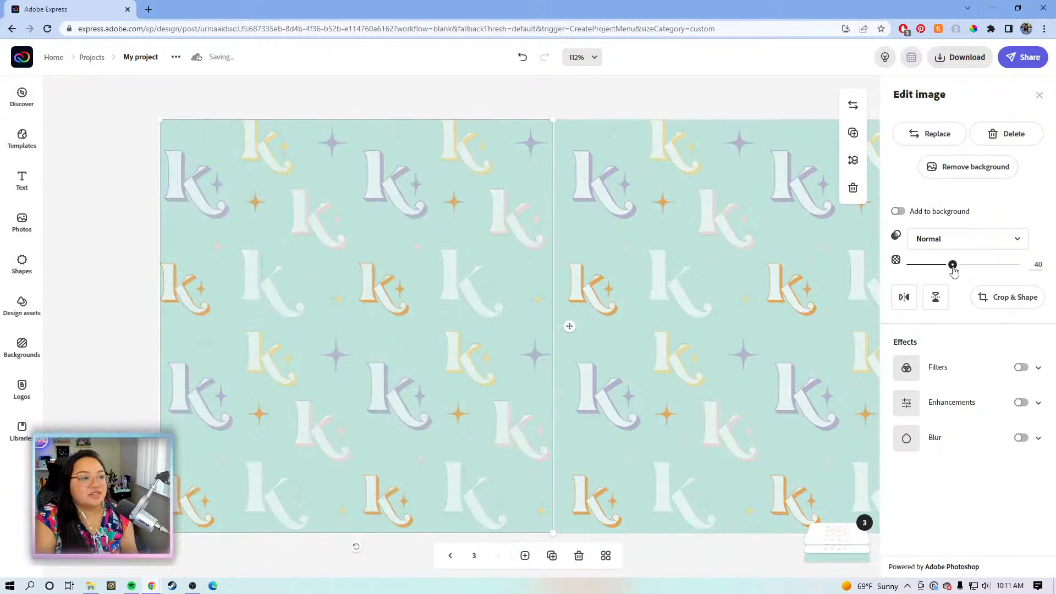
click(677, 93)
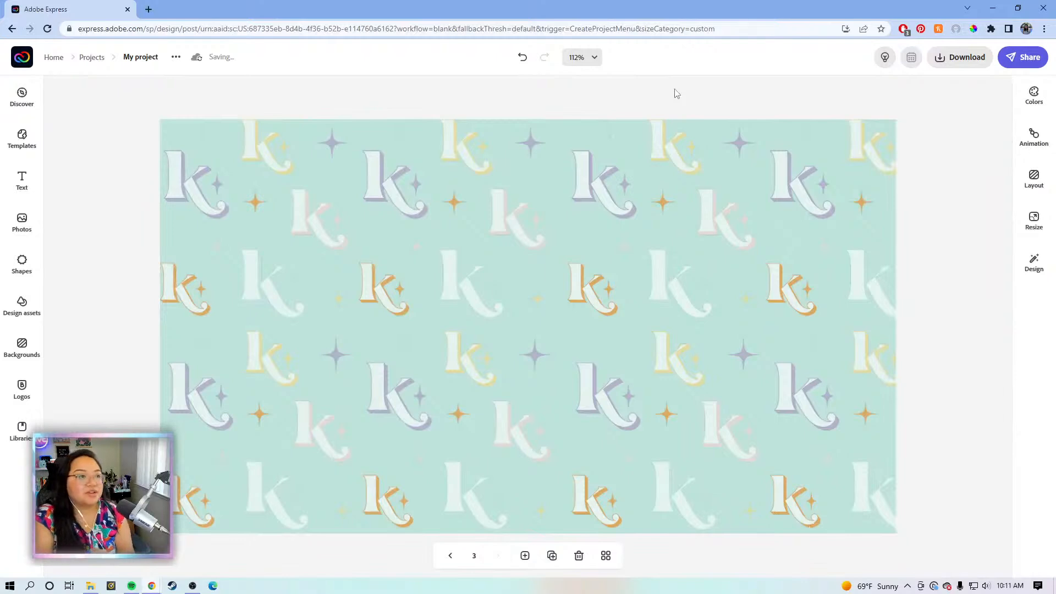
click(664, 227)
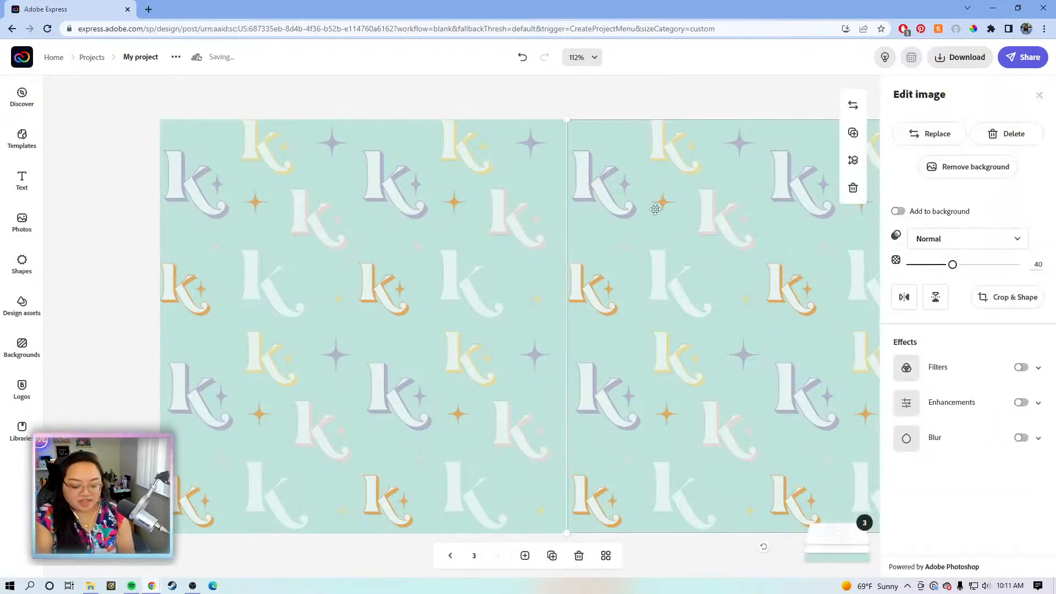
click(670, 107)
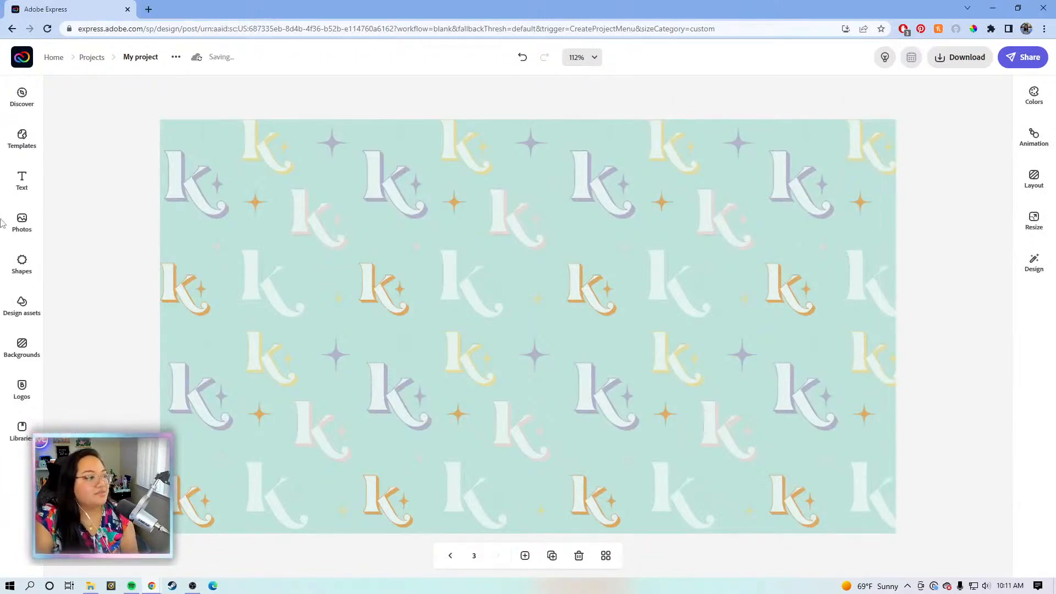
click(25, 185)
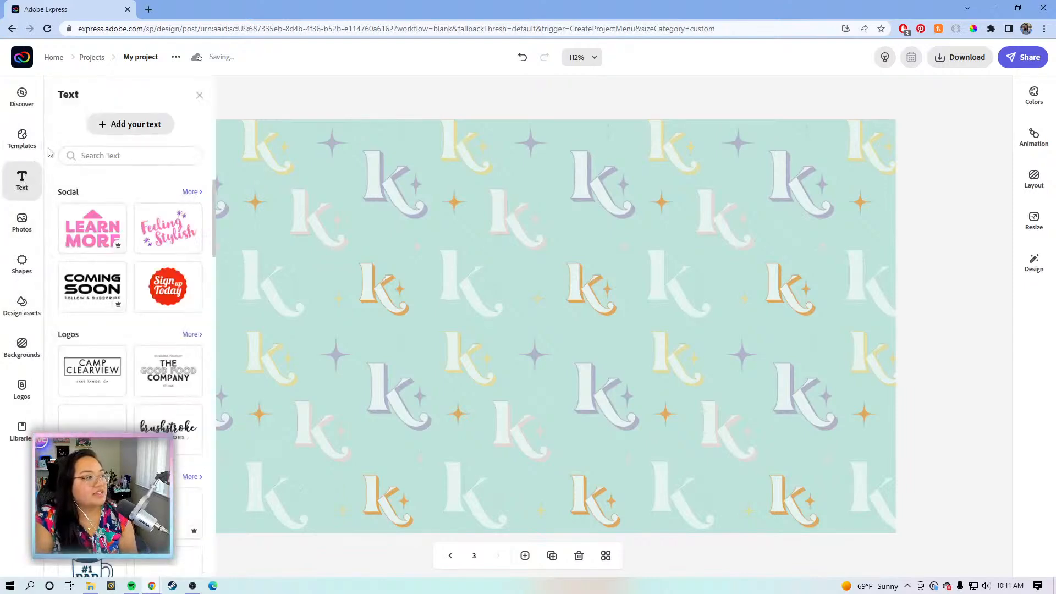
click(132, 124)
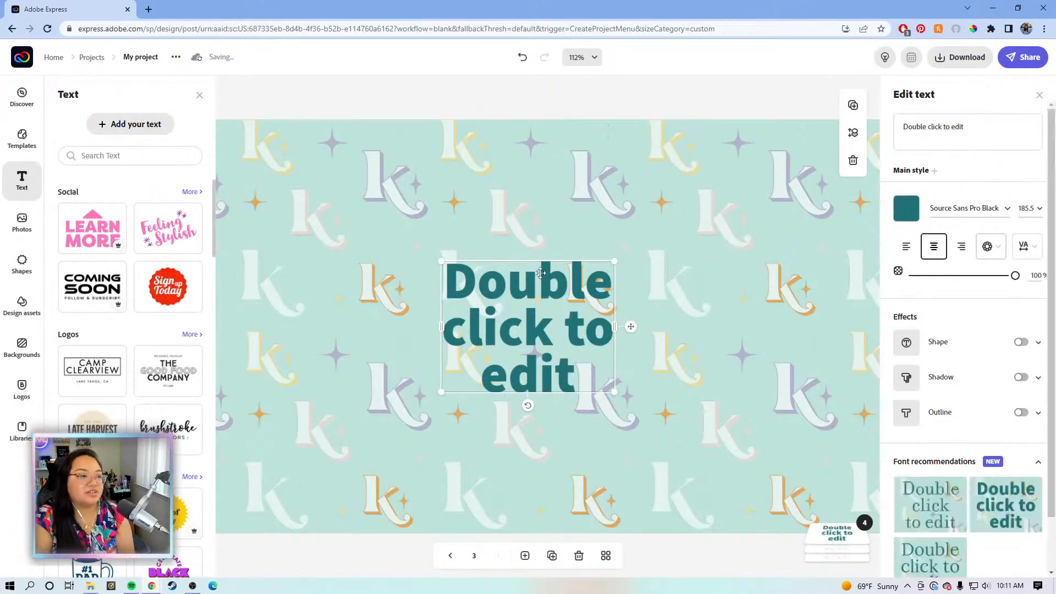
key(Delete)
Copy the orange outlined "chat" text from page 2 onto page 3 and move it to the horizontal middle of the page.
click(451, 557)
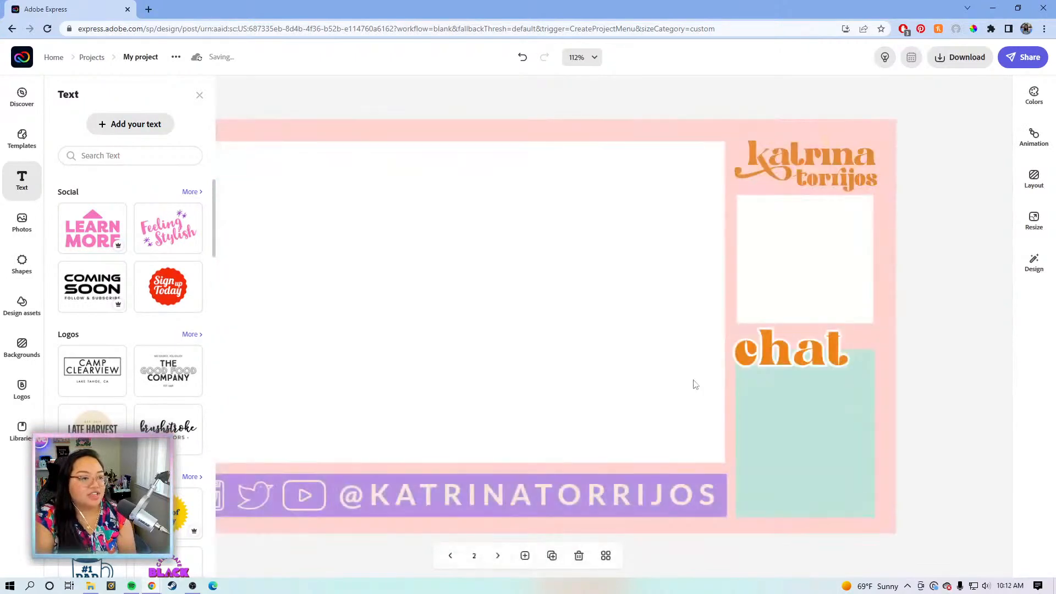
click(783, 342)
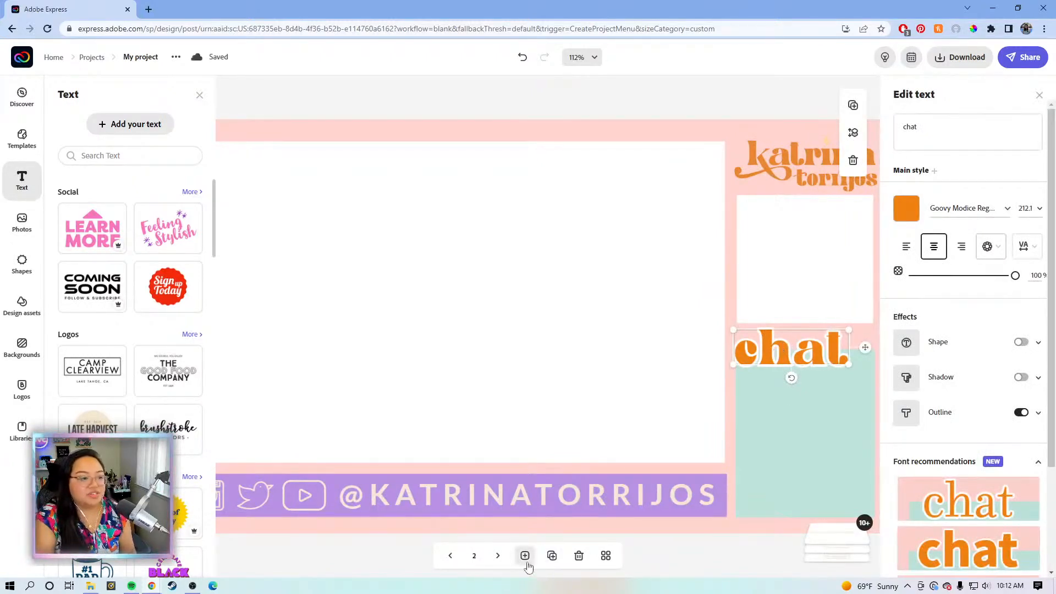
click(493, 560)
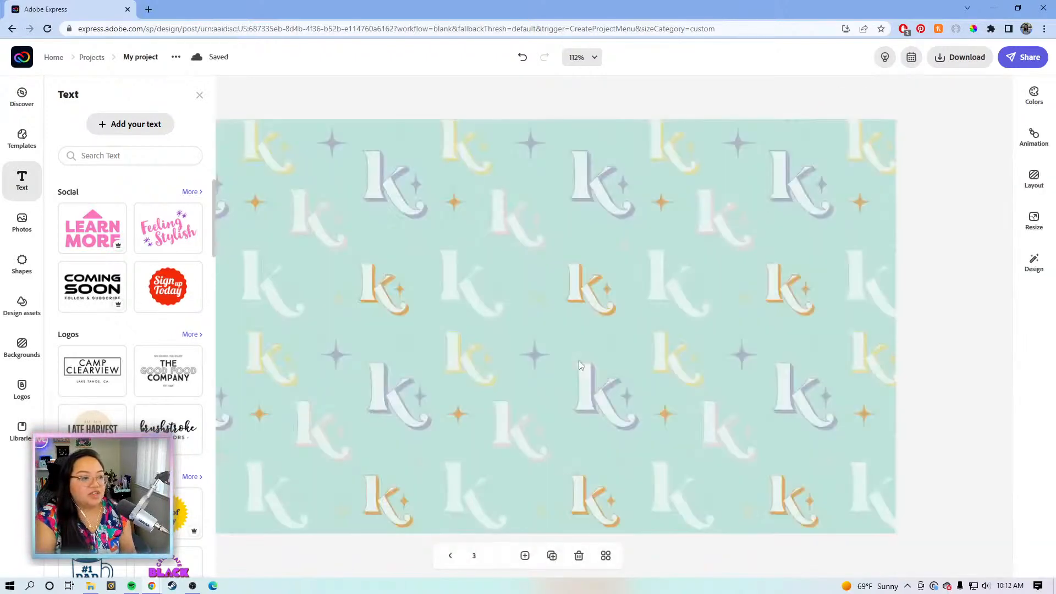
click(605, 330)
click(505, 104)
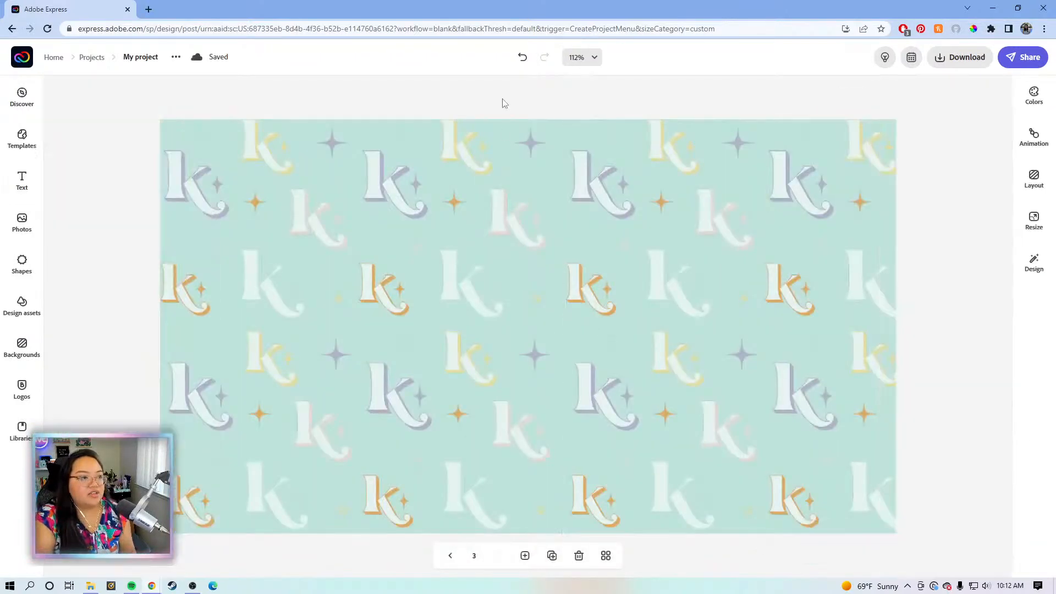
click(517, 282)
click(570, 105)
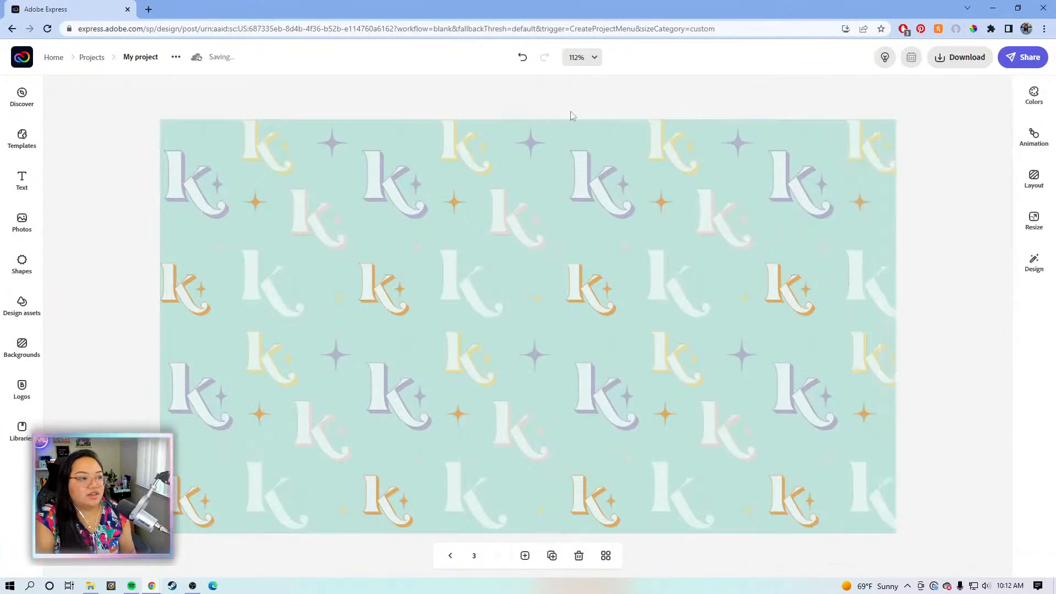
key(ctrl+z)
key(ctrl+v)
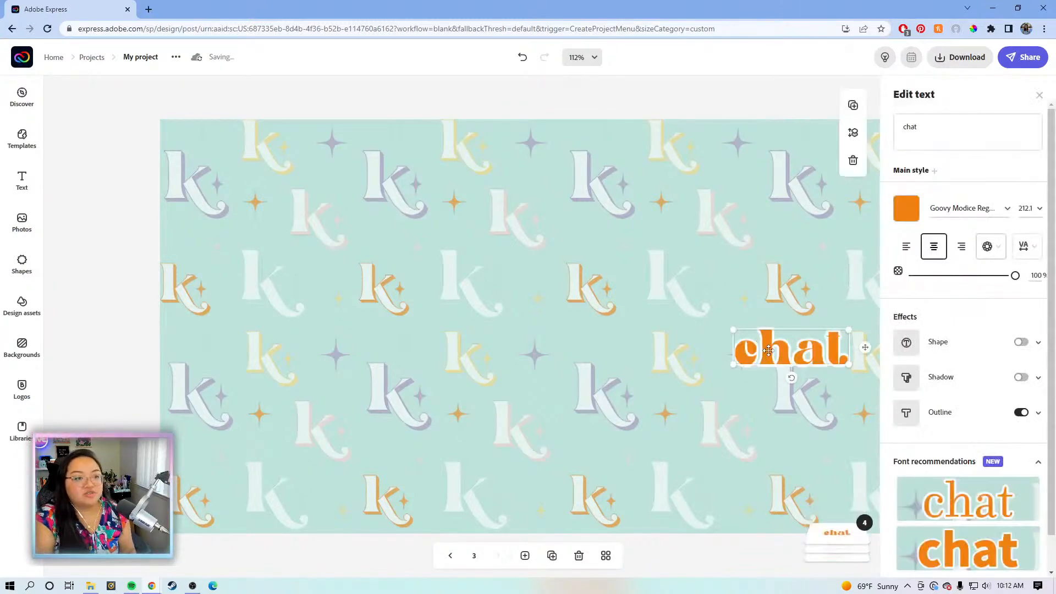
drag(770, 349, 707, 296)
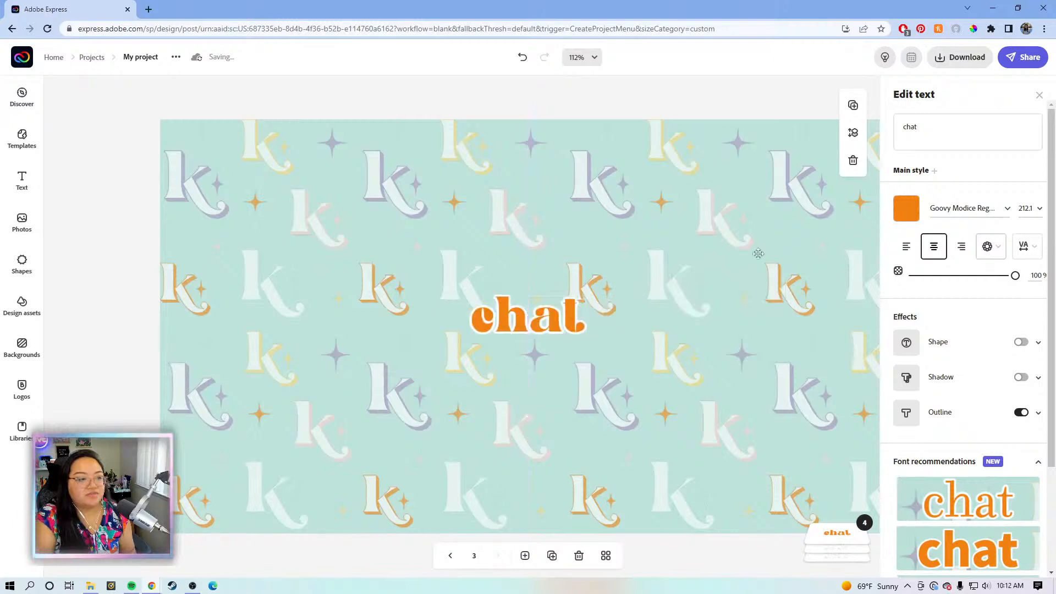
Replace the wording of the pasted "chat" text with "STARTING SOON".
click(938, 128)
double_click(908, 127)
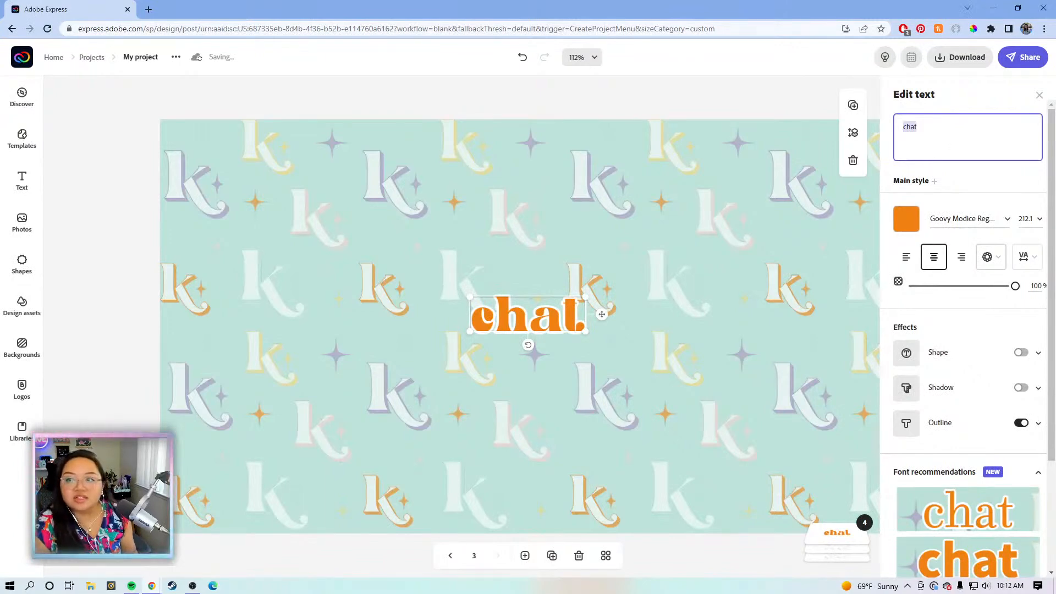
click(541, 314)
click(940, 127)
key(BackSpace)
key(BackSpace)
key(BackSpace)
text(STARTING SOON)
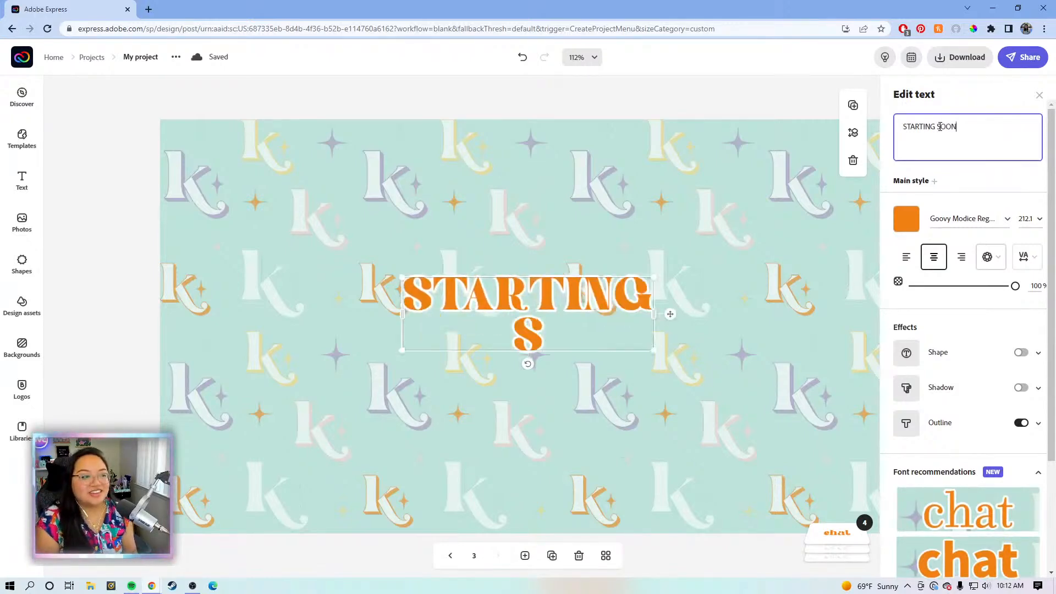
Widen the "STARTING SOON" text onto a single line, enlarge it to size 303.9 and center it on the page.
drag(655, 313, 836, 306)
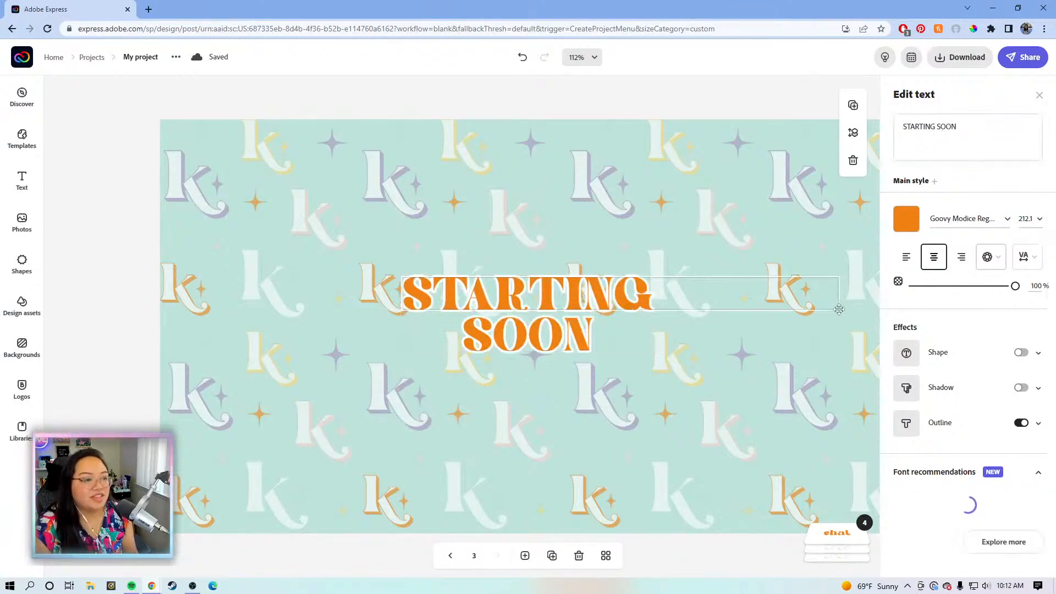
drag(716, 303, 650, 333)
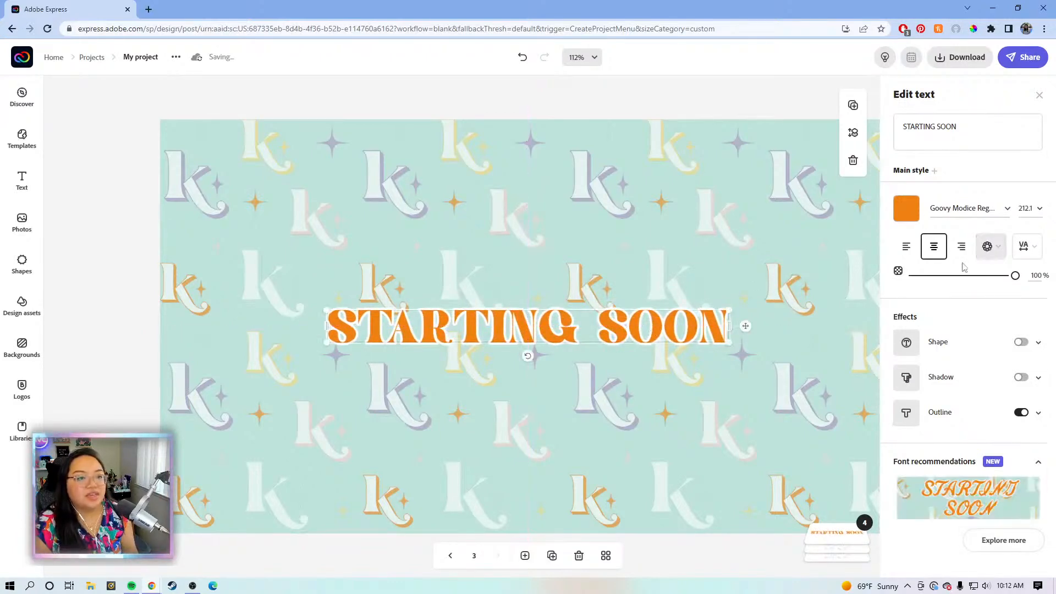
drag(745, 324, 902, 258)
drag(848, 318, 806, 317)
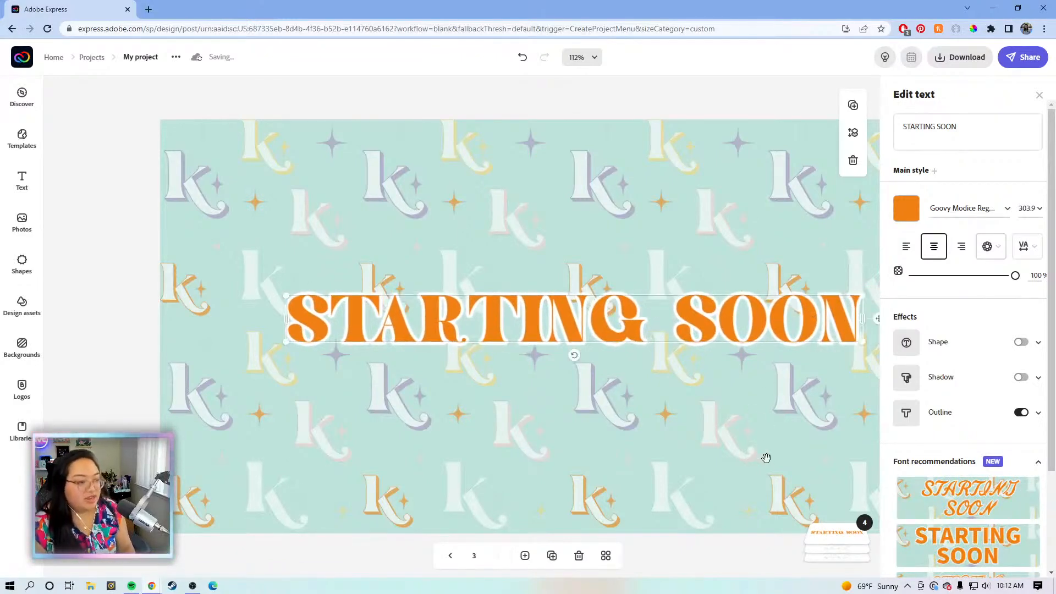
scroll(722, 464, right, 2)
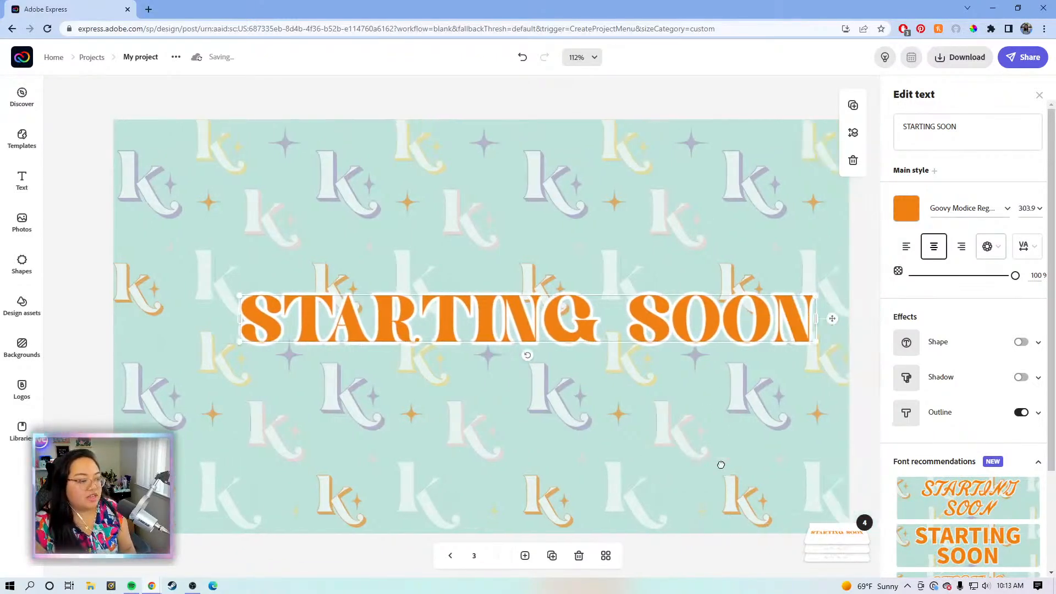
drag(814, 318, 785, 329)
Set the letter spacing of the "STARTING SOON" text to 5.
click(1027, 247)
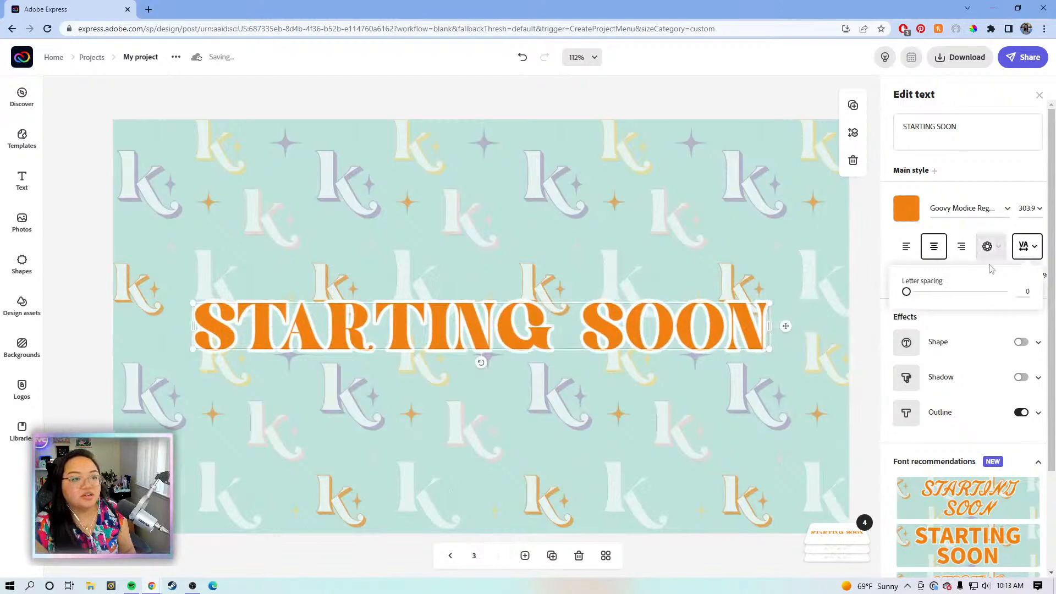
drag(911, 295, 909, 293)
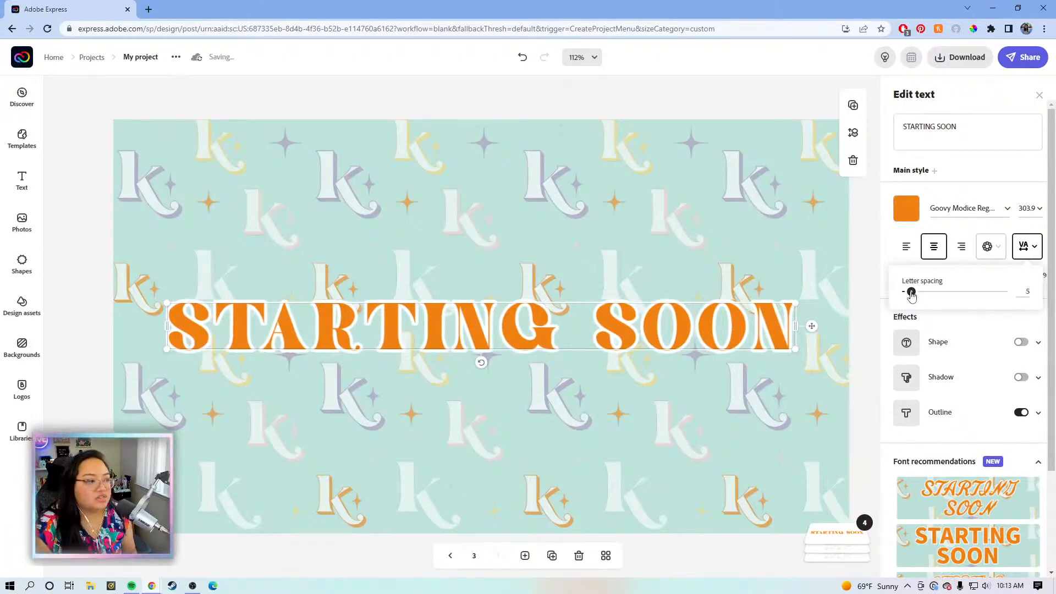
Recolor the "STARTING SOON" text with the light pink KT Brand color #FFD4CF.
click(906, 208)
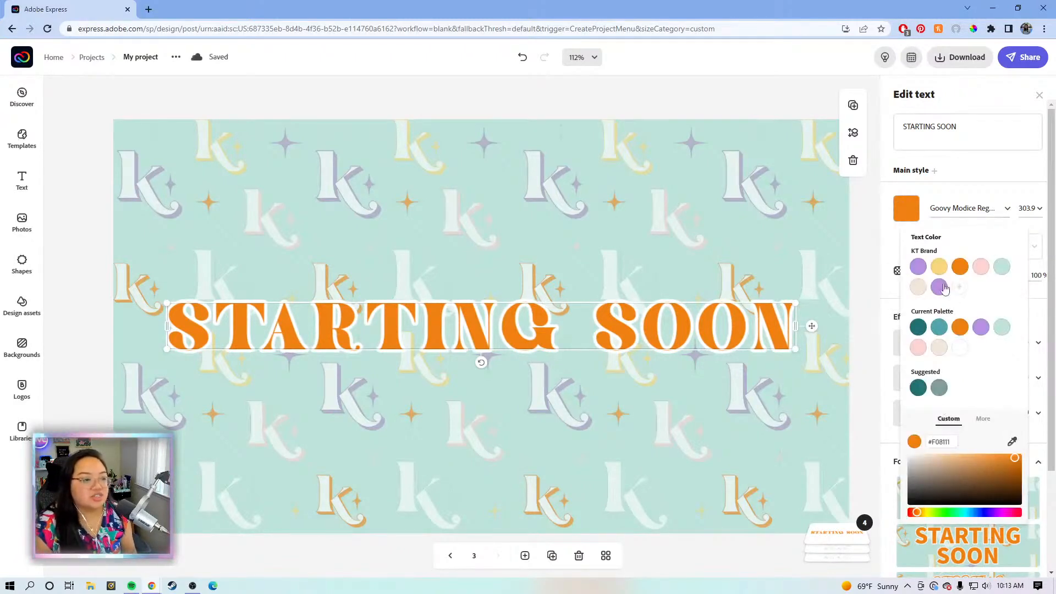
click(980, 268)
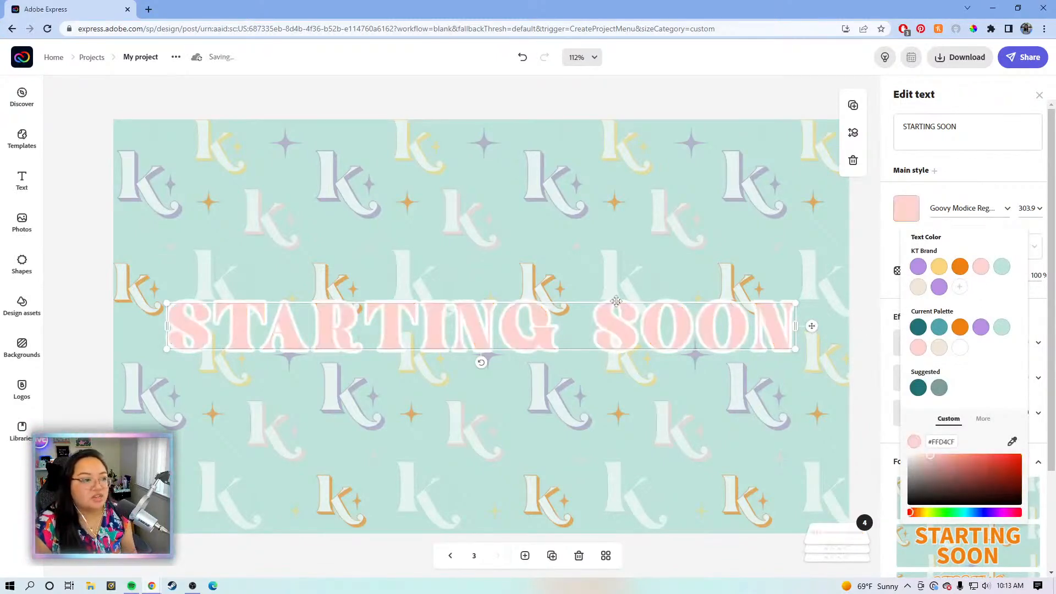
click(946, 188)
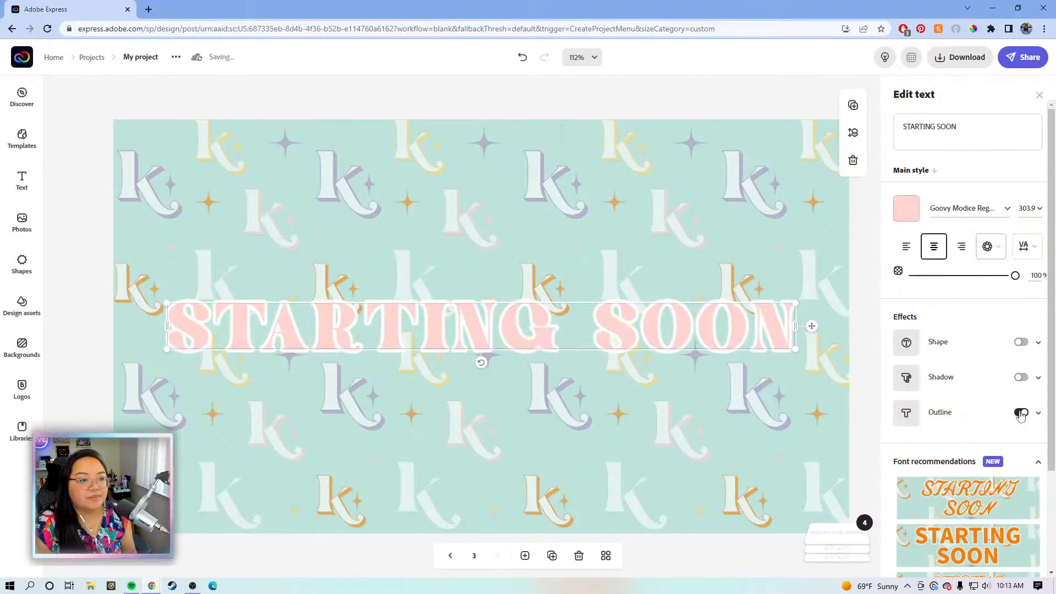
Change the outline color of the "STARTING SOON" text from the outline effect's settings to dark gray.
click(1037, 416)
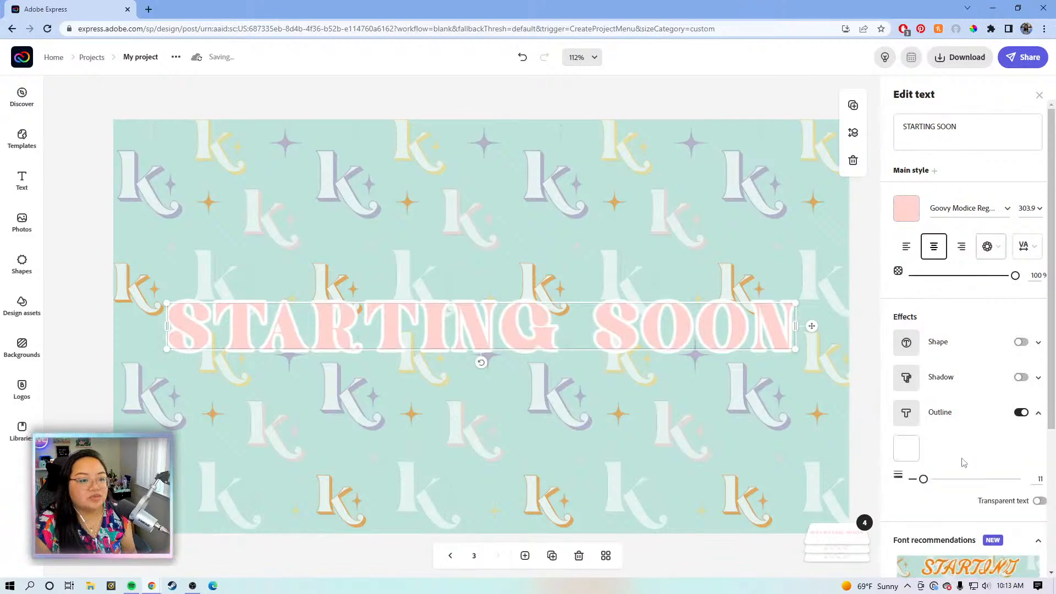
click(905, 451)
mouse_move(910, 392)
mouse_down()
mouse_move(898, 408)
mouse_move(899, 382)
mouse_up()
click(886, 384)
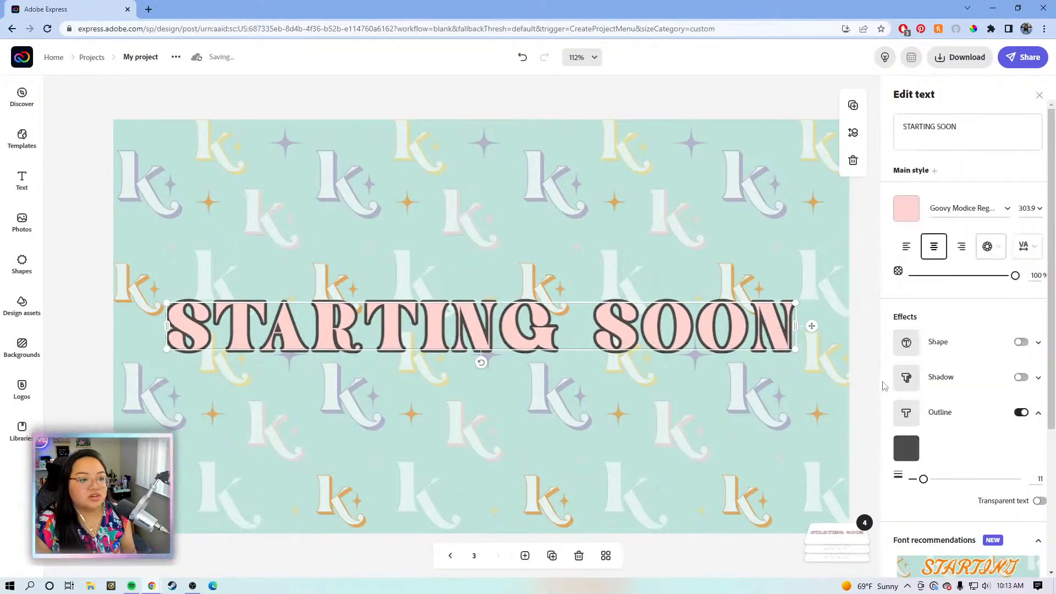
click(807, 390)
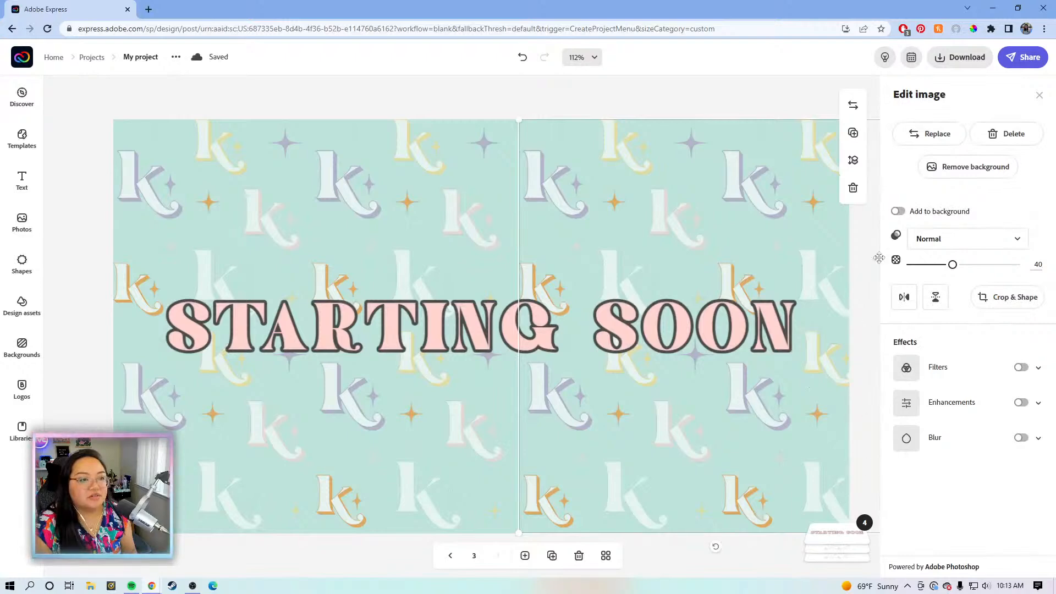
Apply the Typewriter text animation to the "STARTING SOON" page.
click(594, 58)
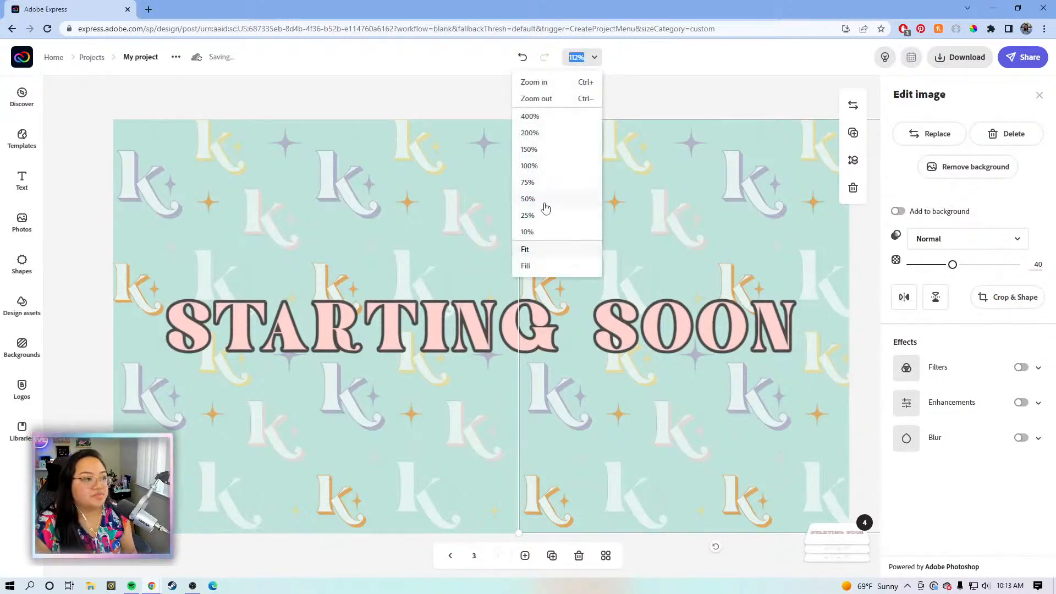
click(545, 185)
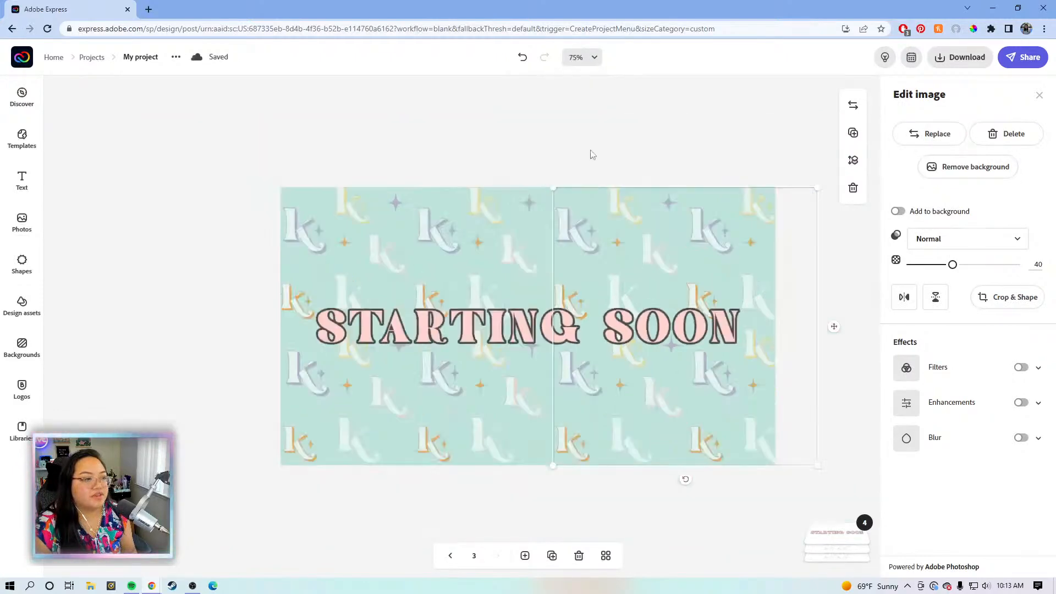
click(633, 134)
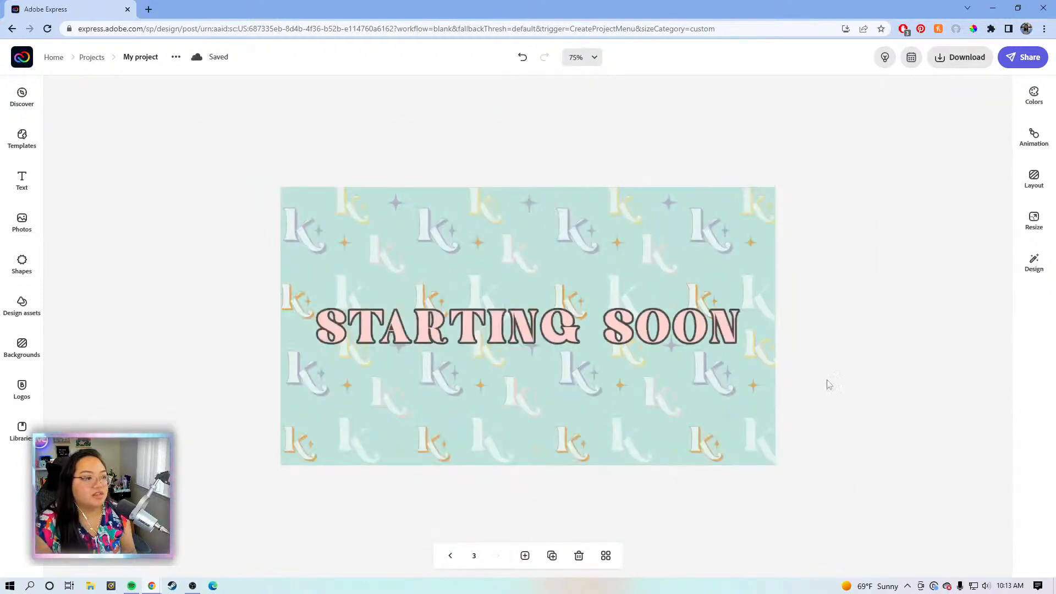
click(700, 334)
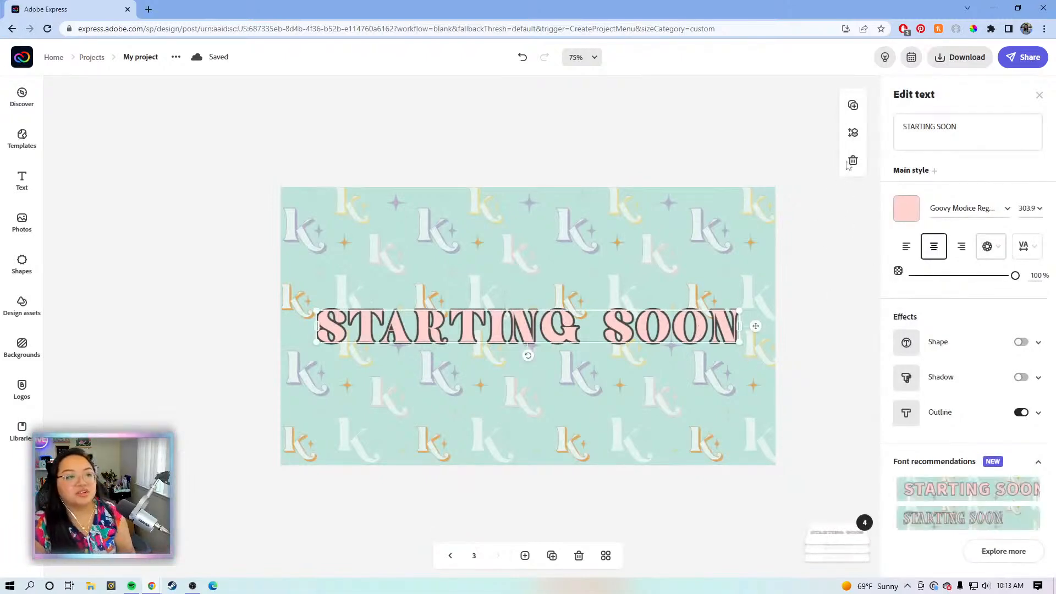
click(1040, 97)
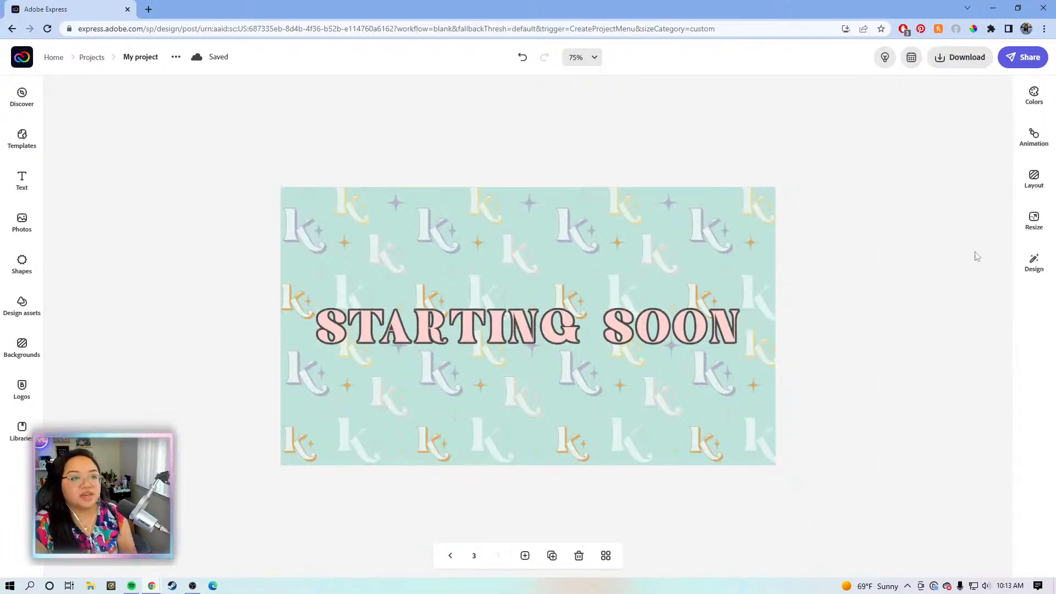
click(1034, 138)
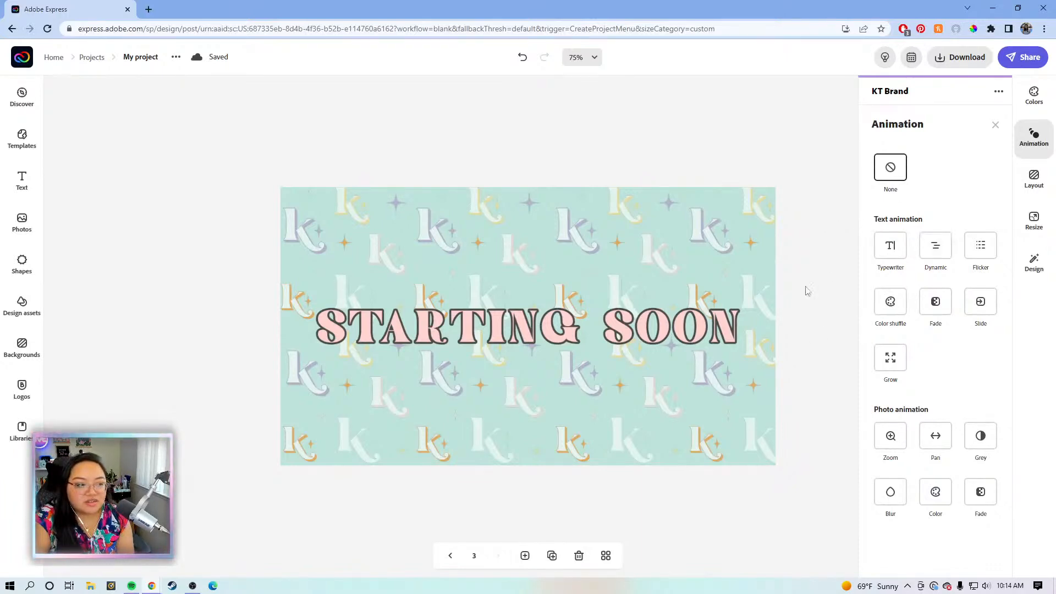
click(887, 254)
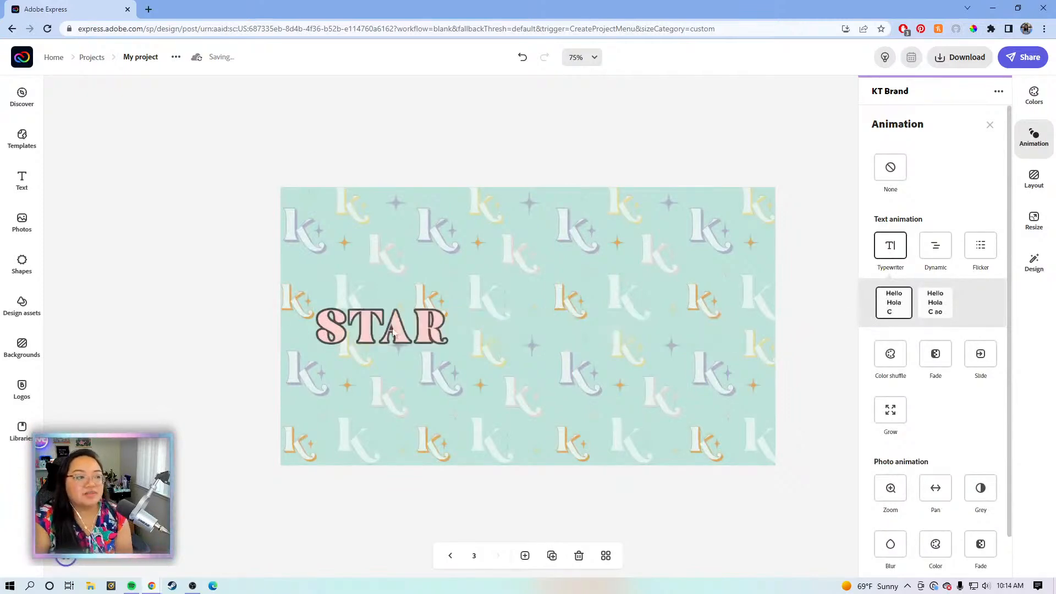
click(802, 322)
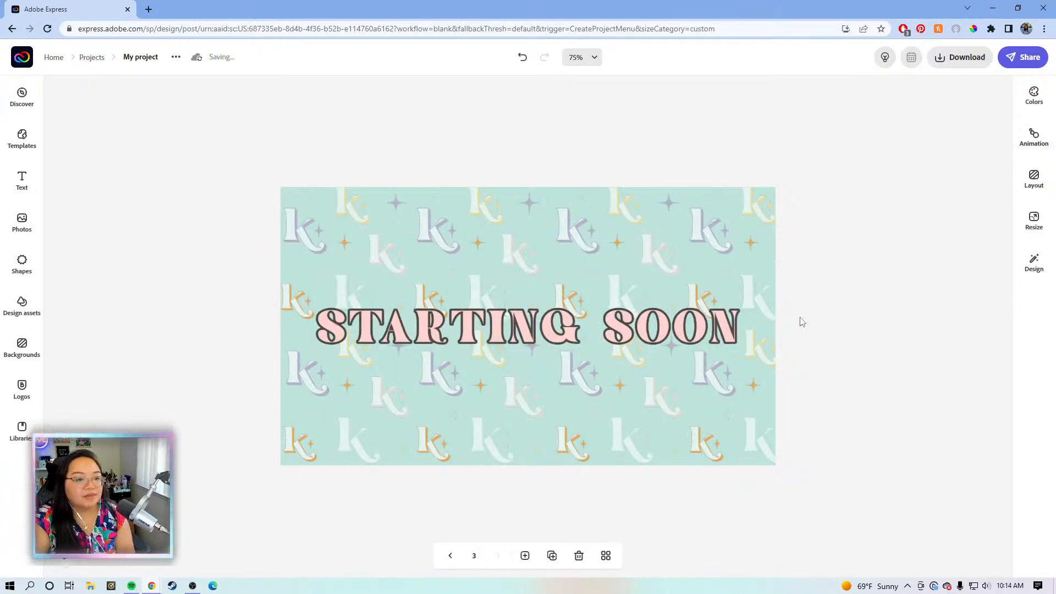
Duplicate the "STARTING SOON" page and replace the copy's wording with "BE RIGHST BACK".
click(553, 556)
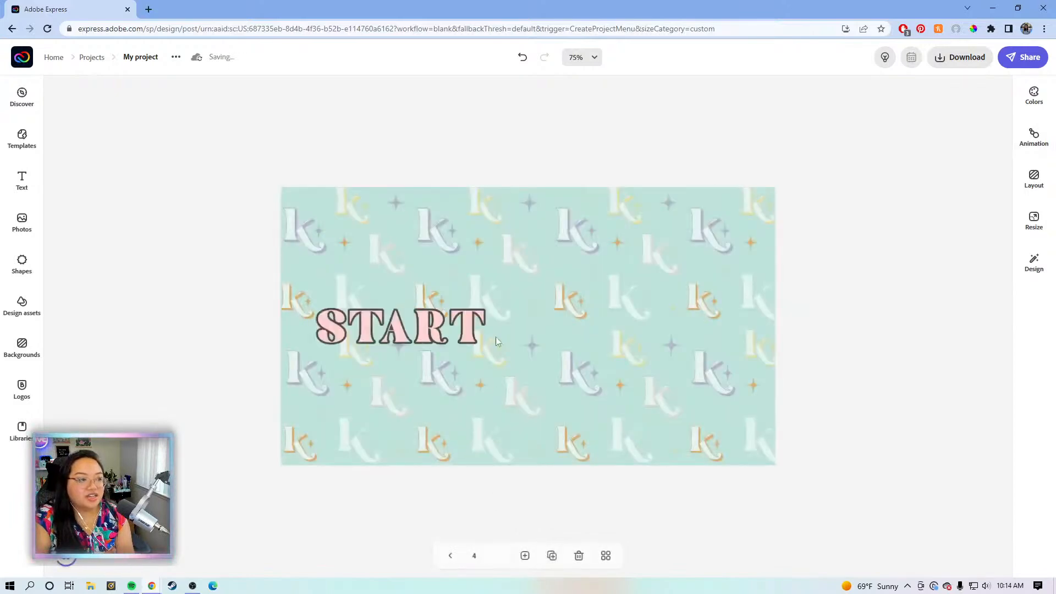
click(496, 324)
drag(973, 127, 878, 129)
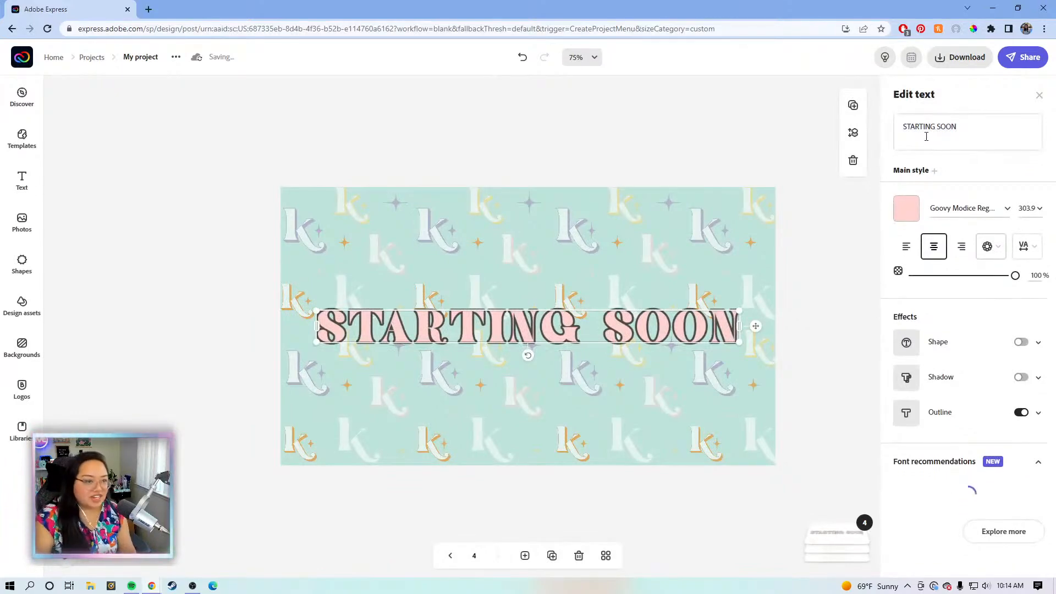
drag(956, 127, 891, 138)
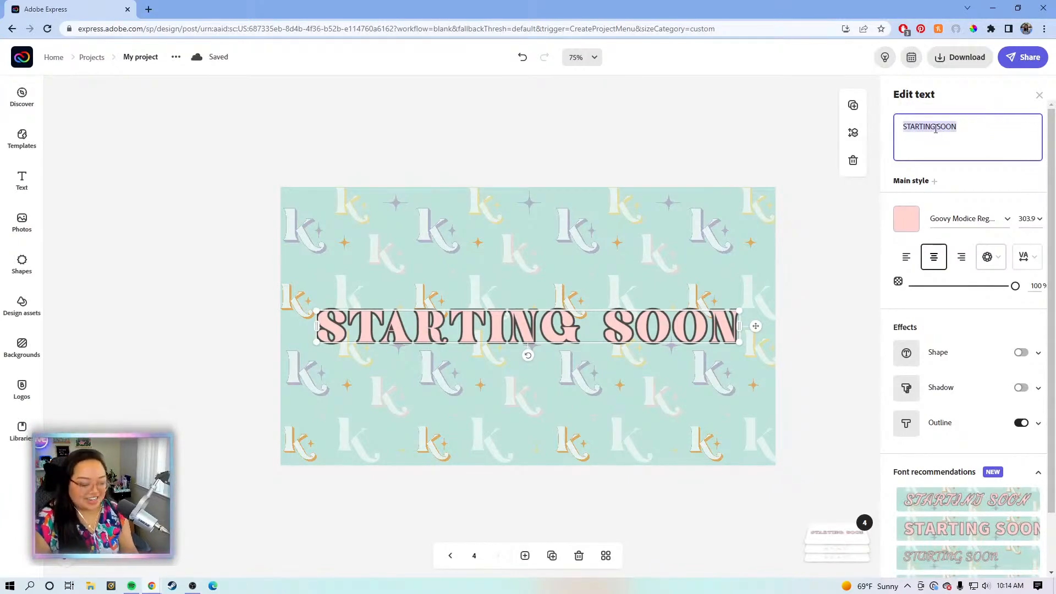
key(BackSpace)
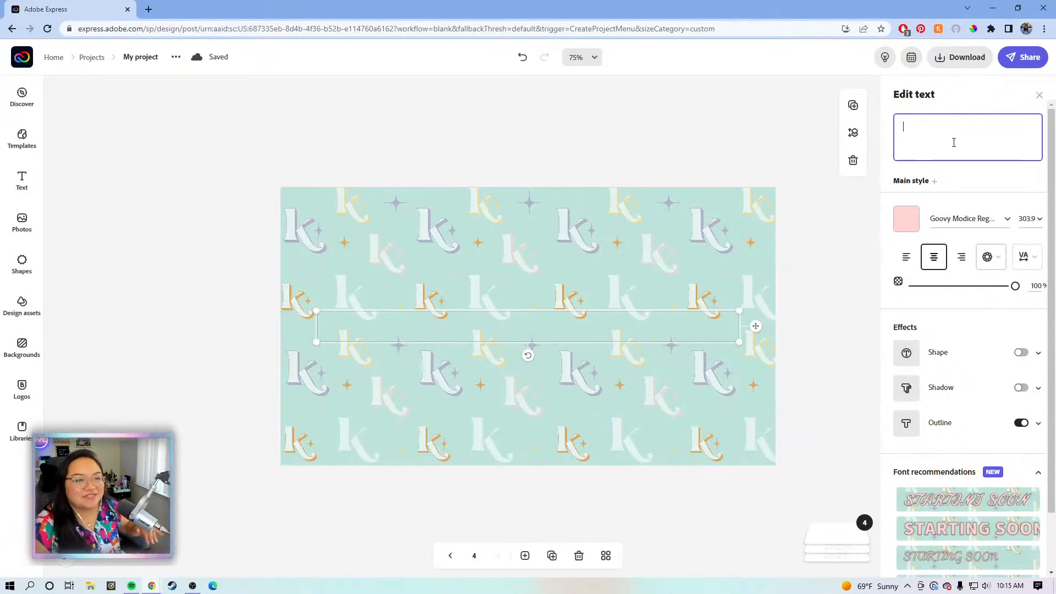
key(BackSpace)
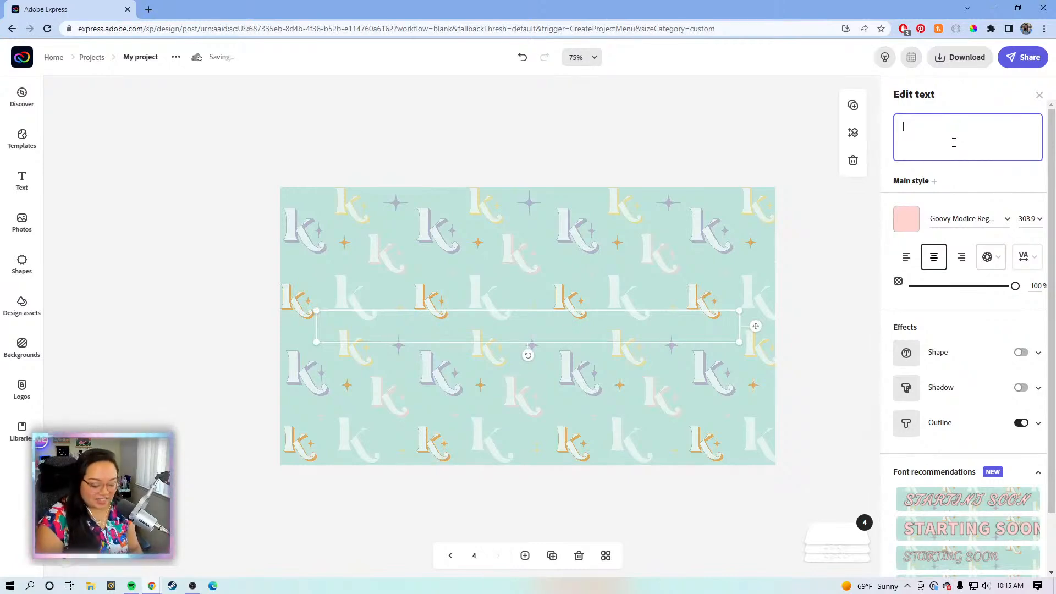
text(BE )
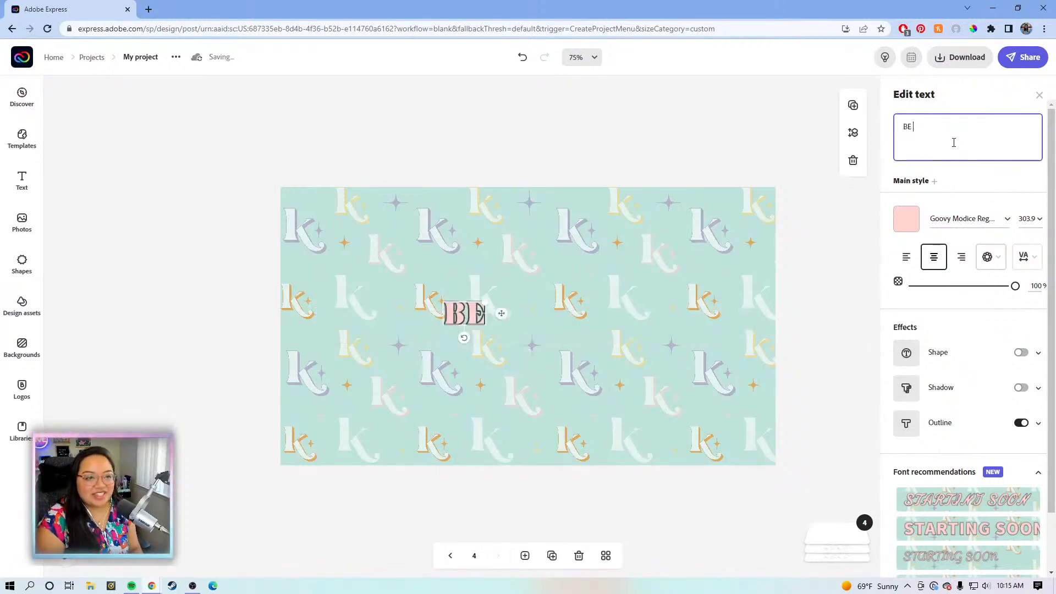
text(RIGHST BACK)
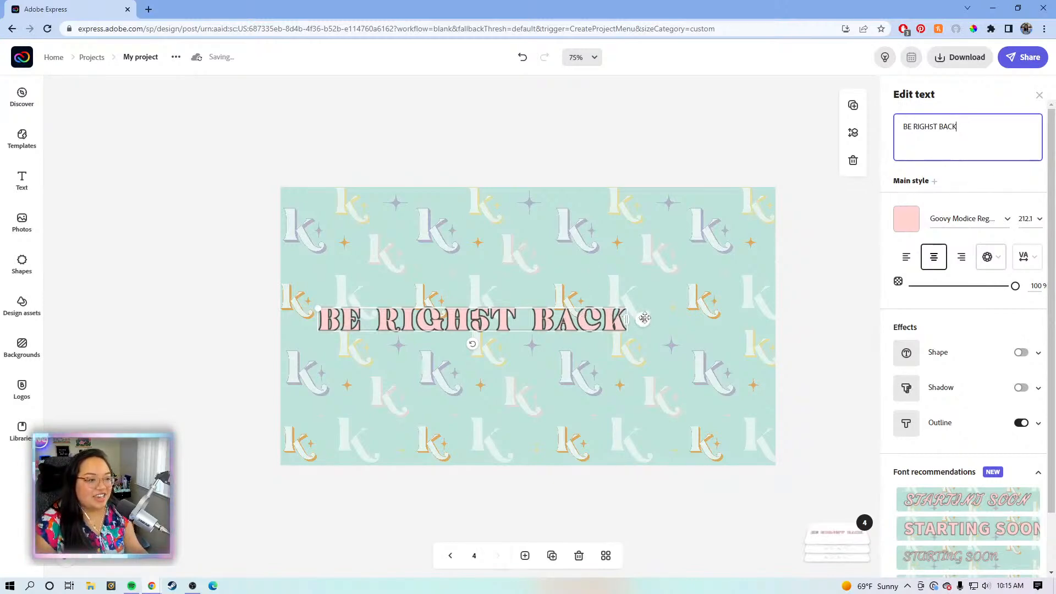
Enlarge the text on page 4 to size 262.8 and correct its wording to "BE RIGHT BACK".
drag(643, 319, 734, 326)
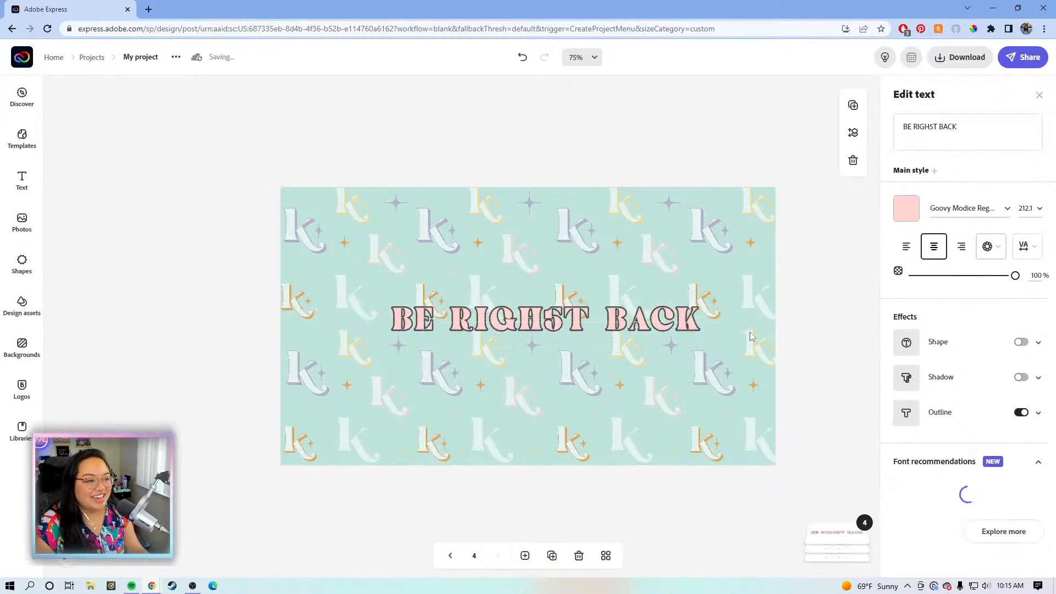
drag(392, 311, 319, 307)
click(931, 124)
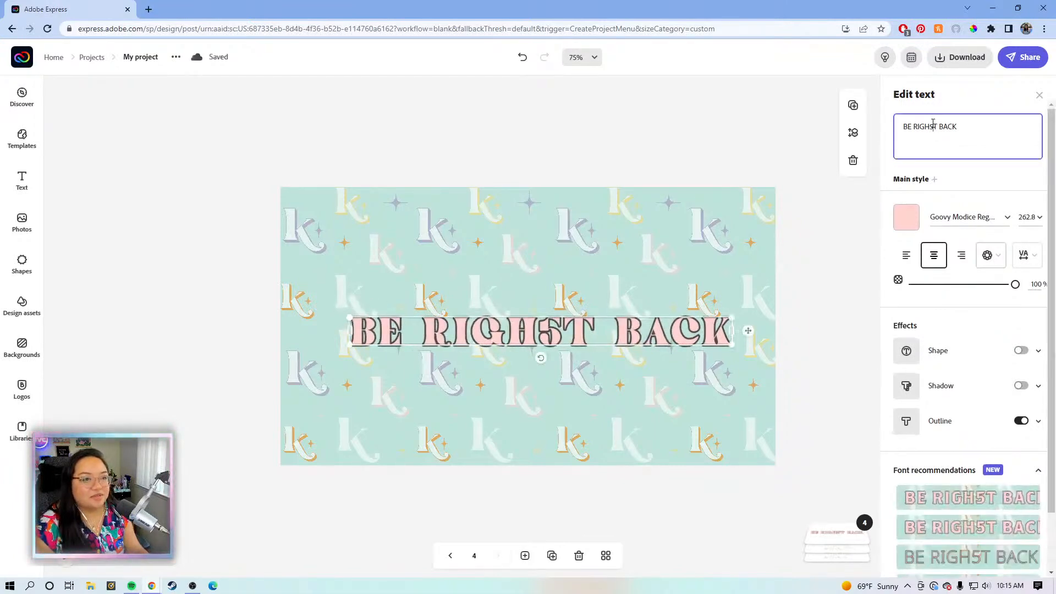
key(BackSpace)
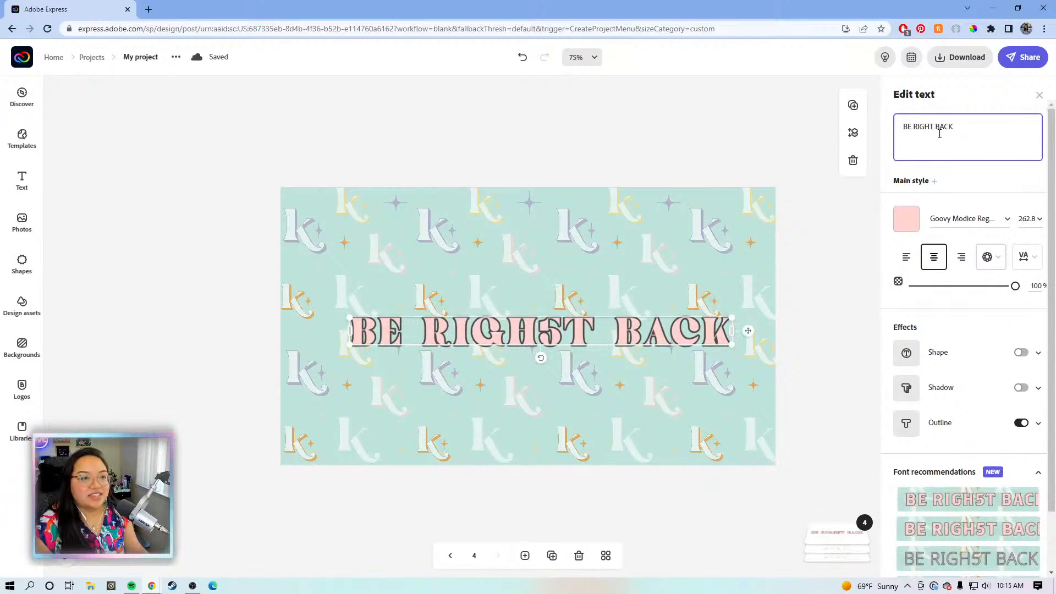
Enlarge the "BE RIGHT BACK" text to size 309 on a single line with clear word gaps and center it on the page.
drag(364, 315, 292, 307)
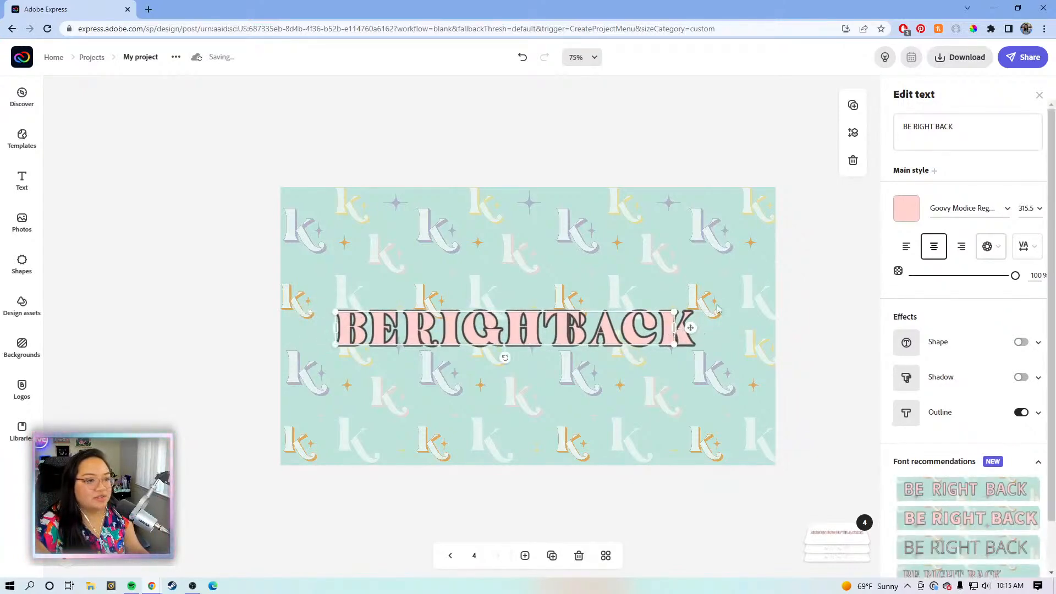
drag(674, 328, 738, 332)
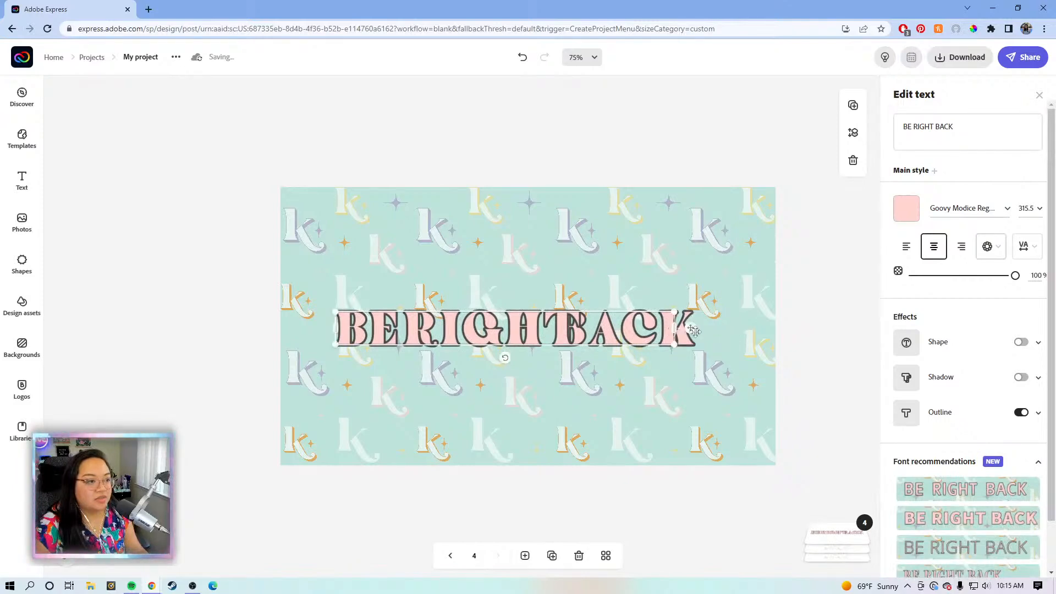
drag(733, 366, 760, 333)
key(Left)
key(Left)
key(Left)
key(Left)
click(829, 304)
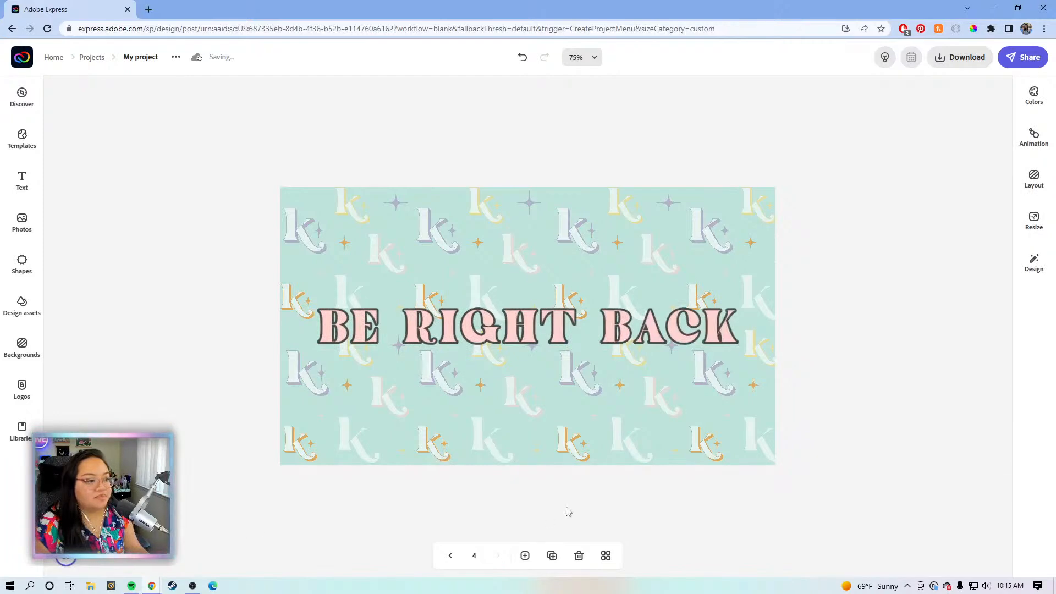
Duplicate the "BE RIGHT BACK" page and replace the copy's text with "STREAM ENDING" on a single line.
click(552, 556)
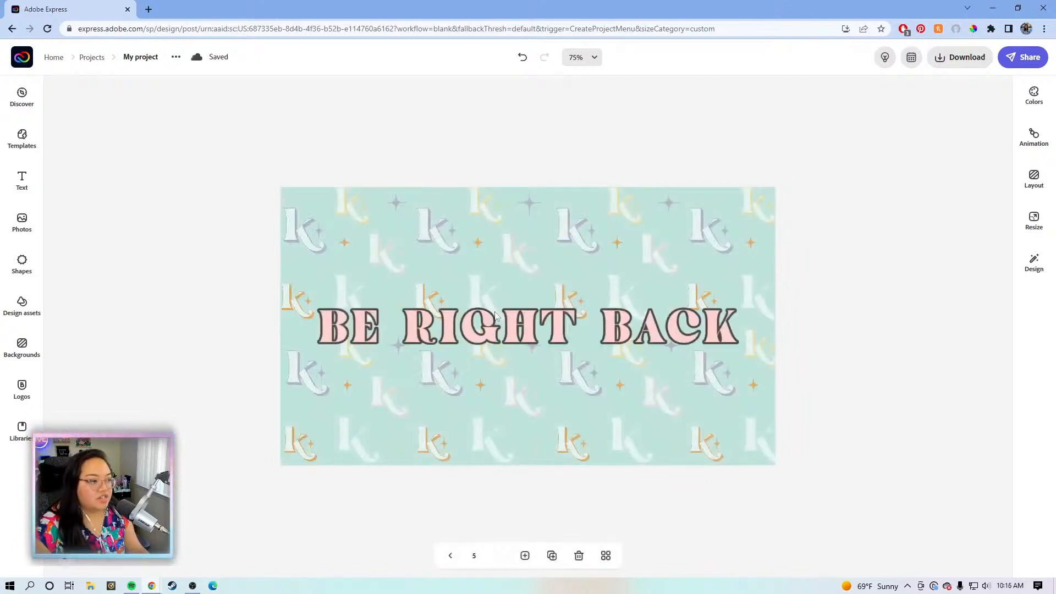
click(531, 319)
drag(962, 129, 883, 129)
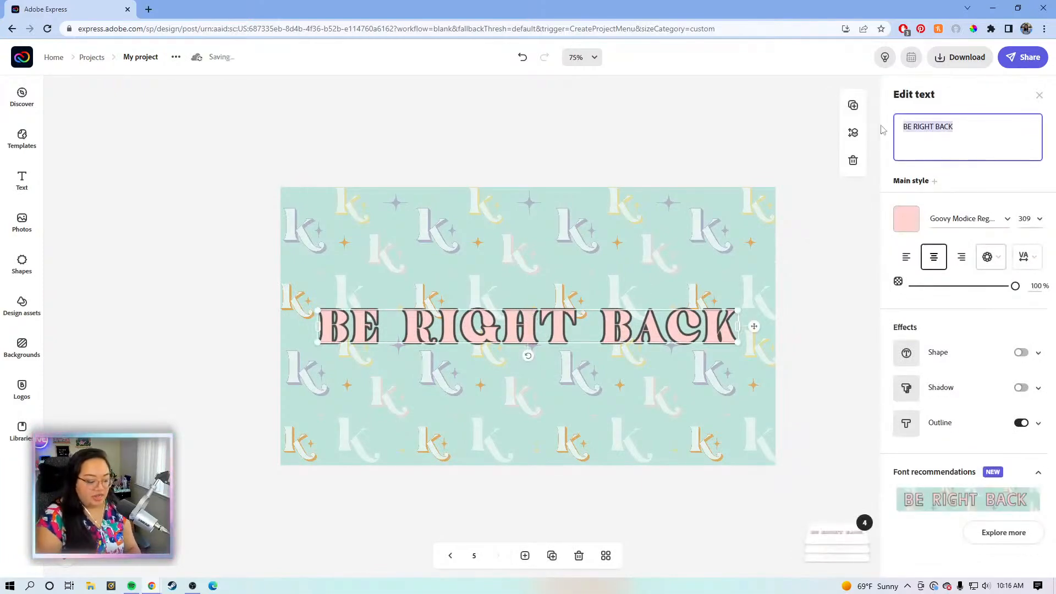
text(EN)
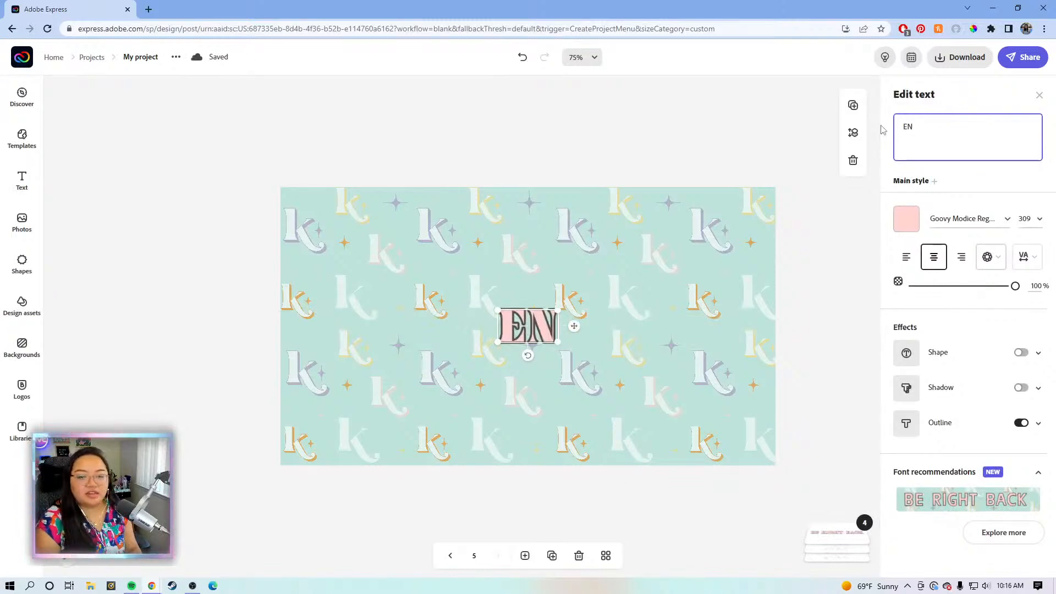
key(BackSpace)
key(BackSpace)
text(STRE)
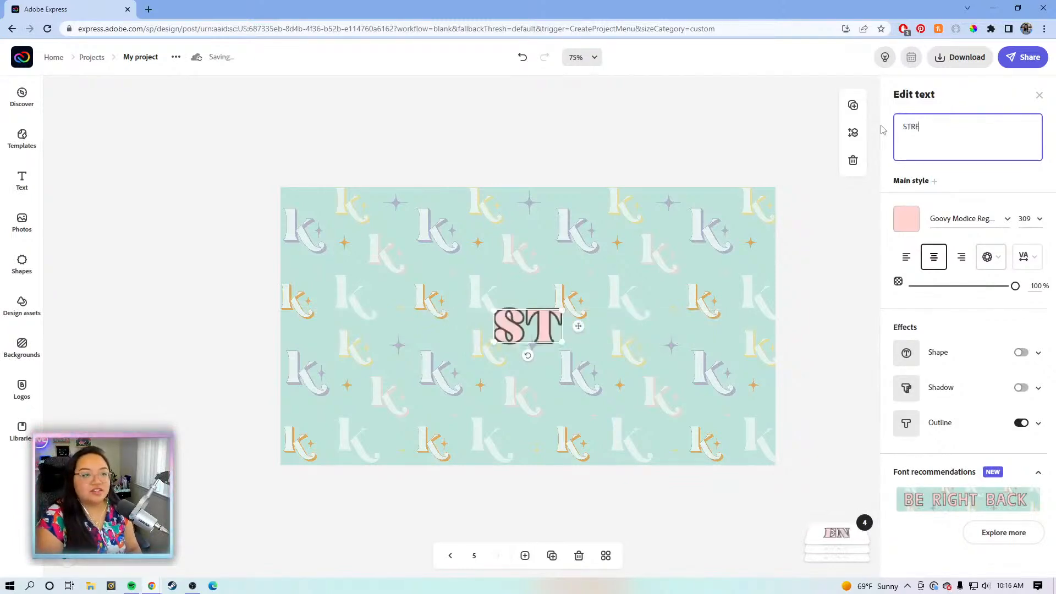
text(AM ENDING)
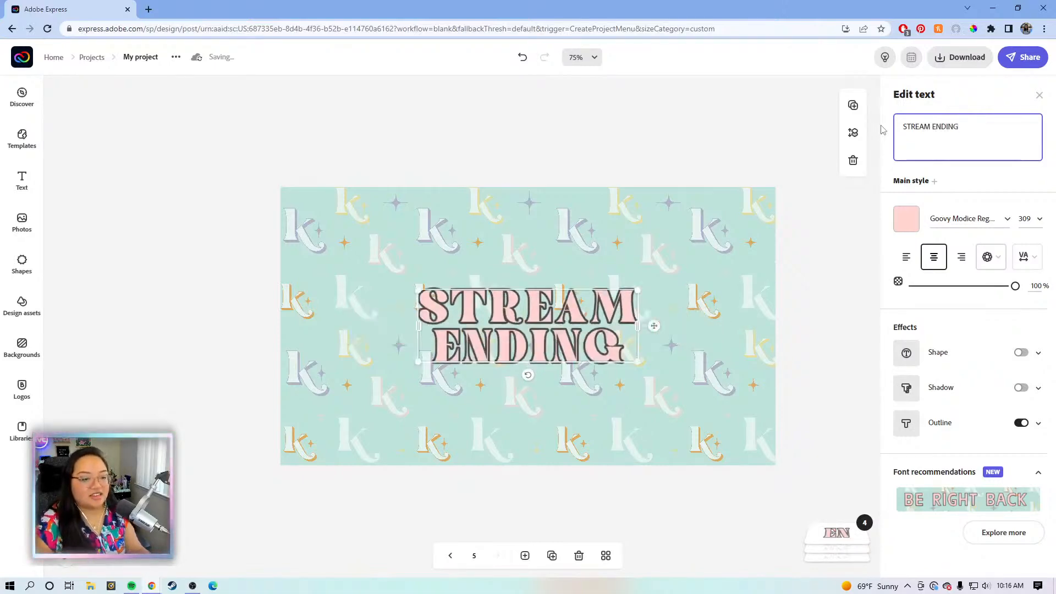
drag(635, 324, 762, 329)
click(816, 293)
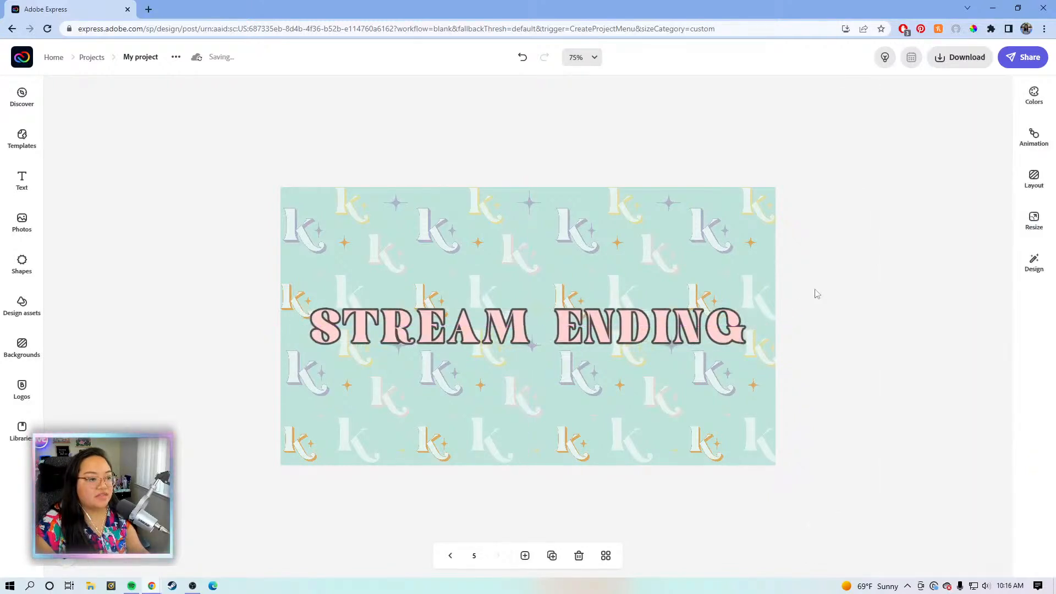
Show all pages of the project in an overview grid and select page 2.
click(605, 556)
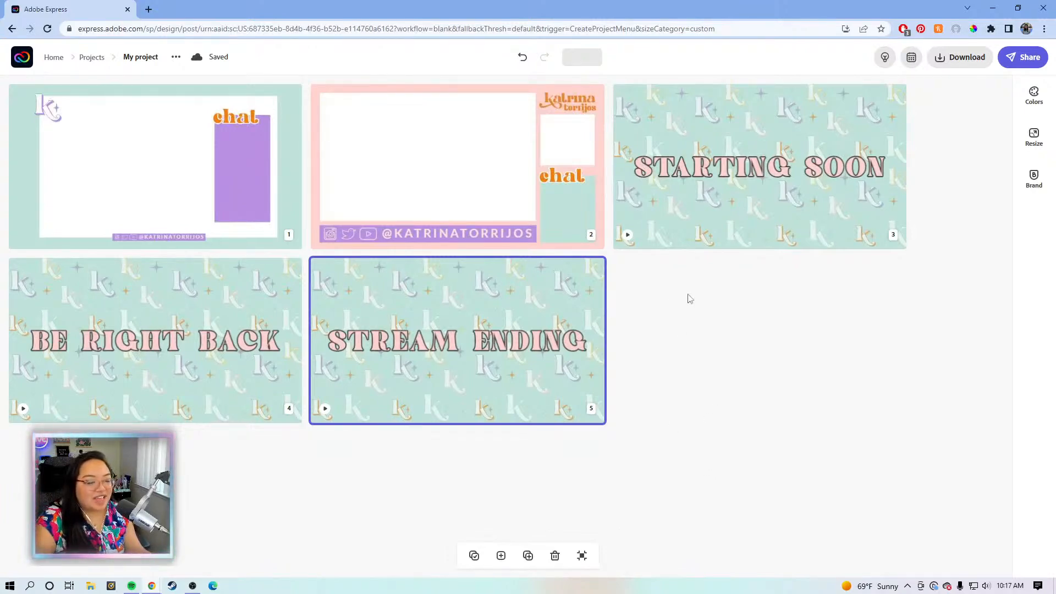
click(471, 185)
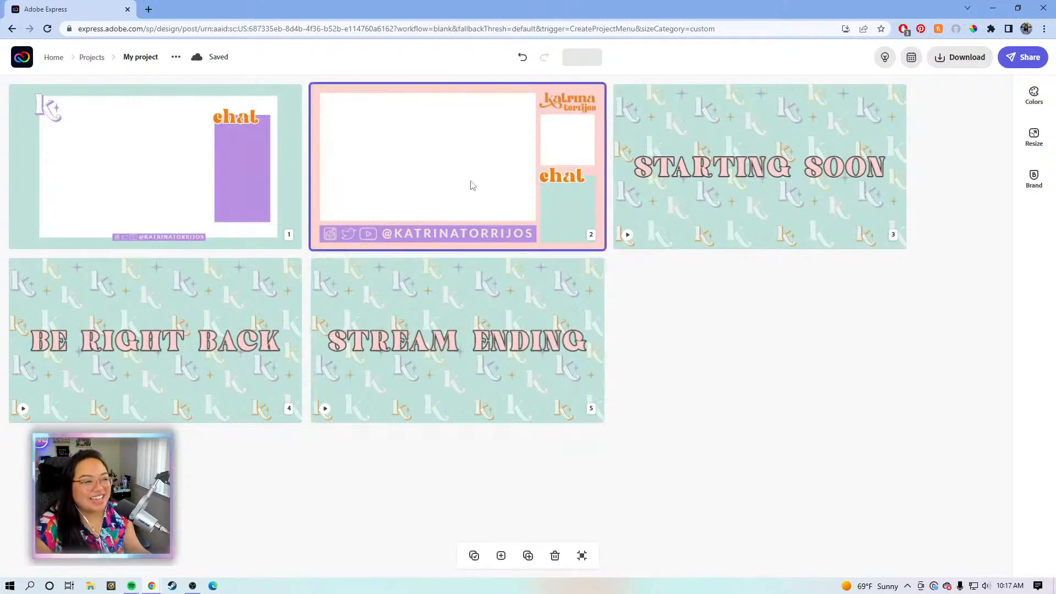
Open page 2 for editing and search the shapes library for "sparkle".
double_click(467, 186)
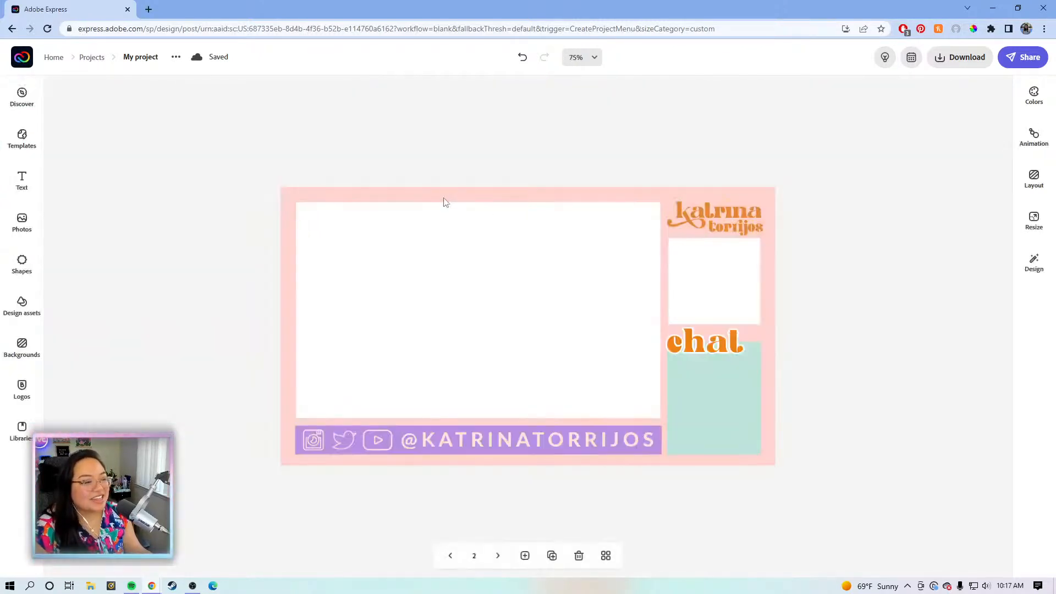
click(13, 267)
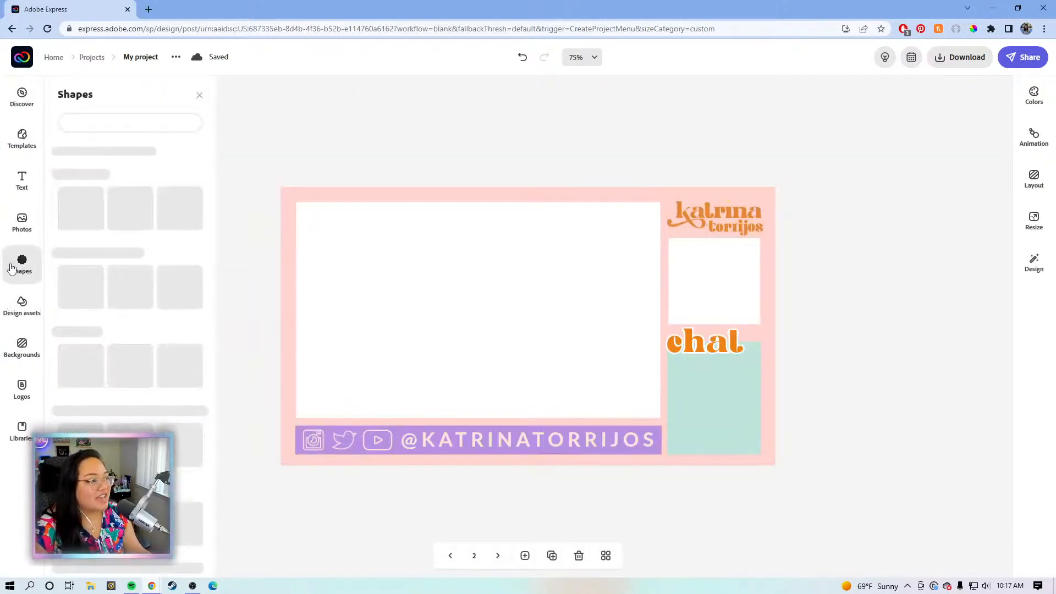
scroll(116, 281, down, 2)
scroll(112, 275, up, 2)
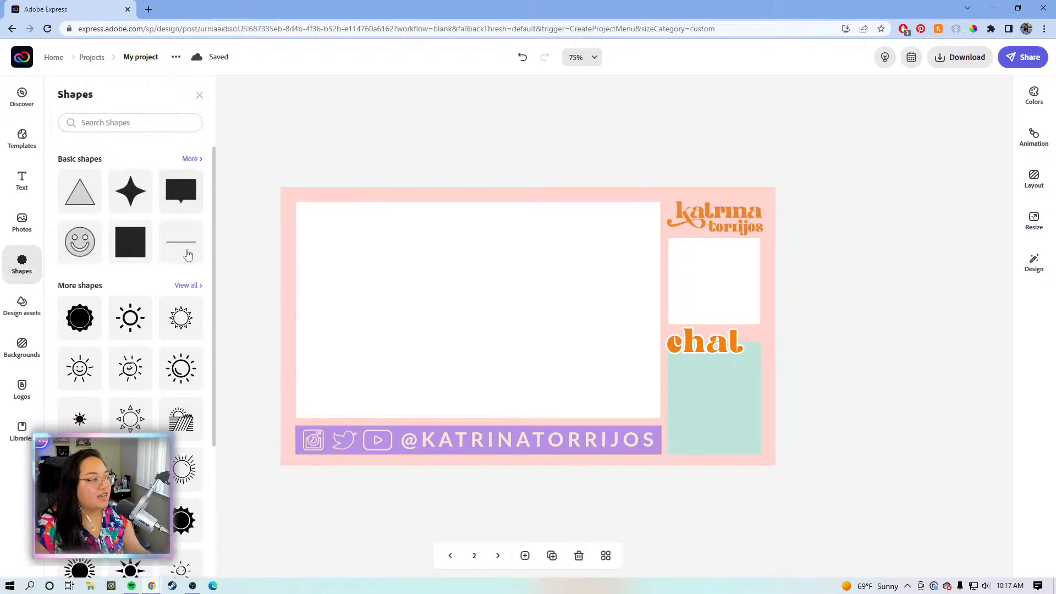
click(169, 126)
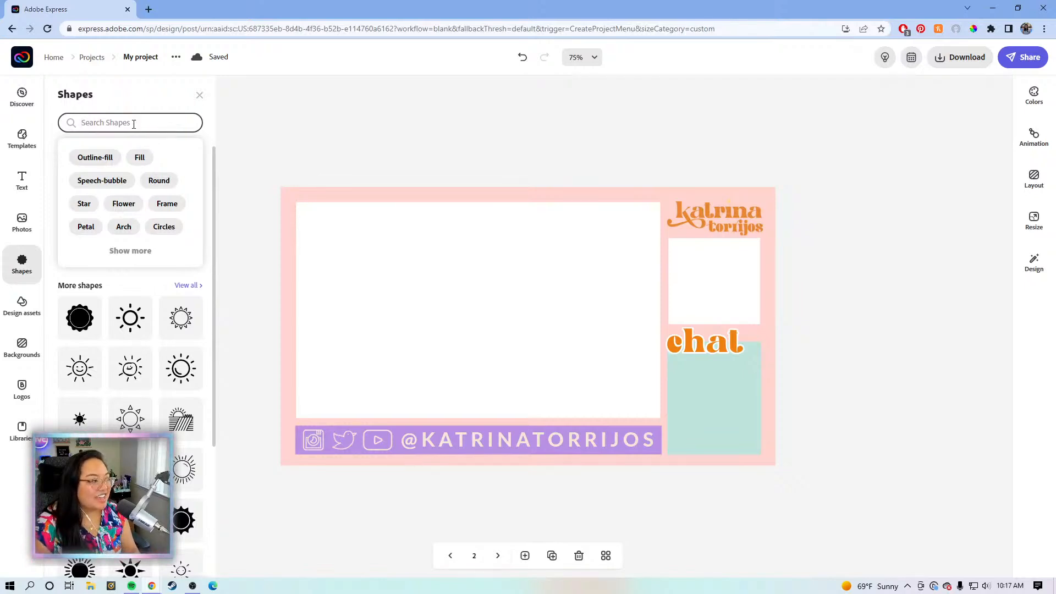
text(di)
key(BackSpace)
key(BackSpace)
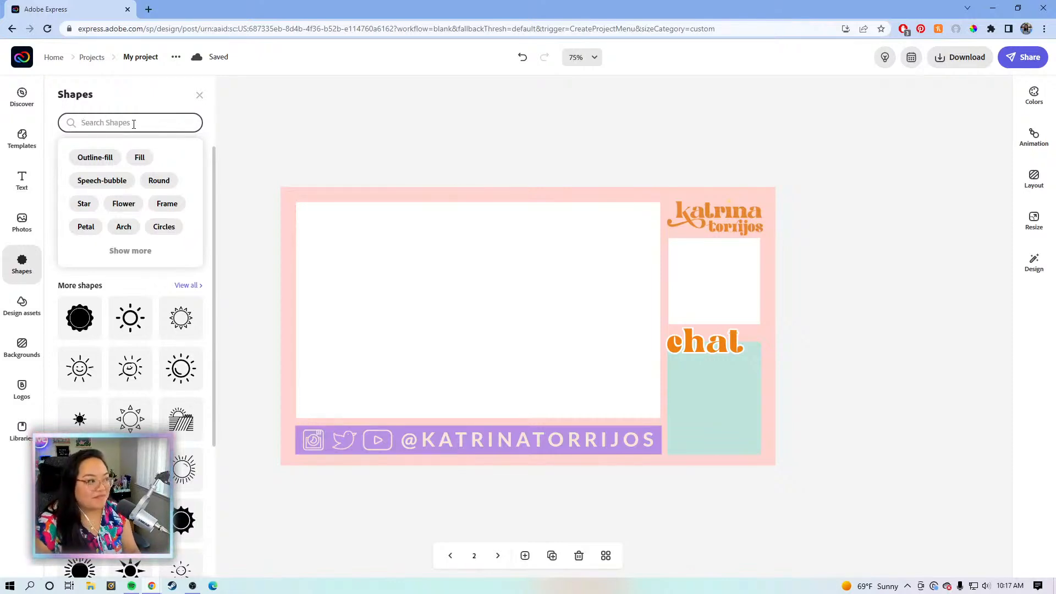
click(148, 97)
click(147, 117)
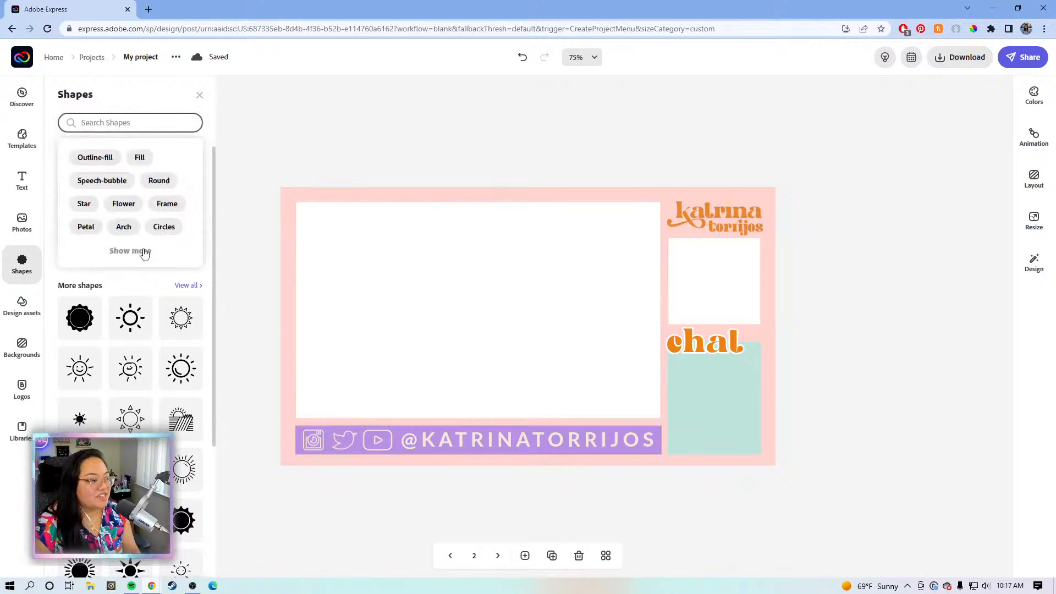
text(spark)
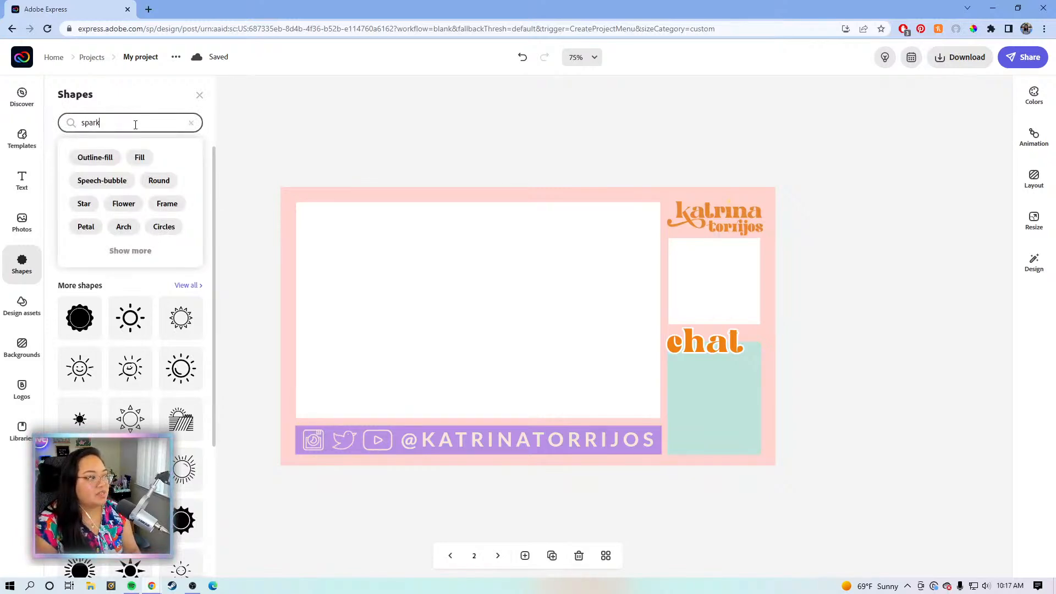
text(le)
key(Return)
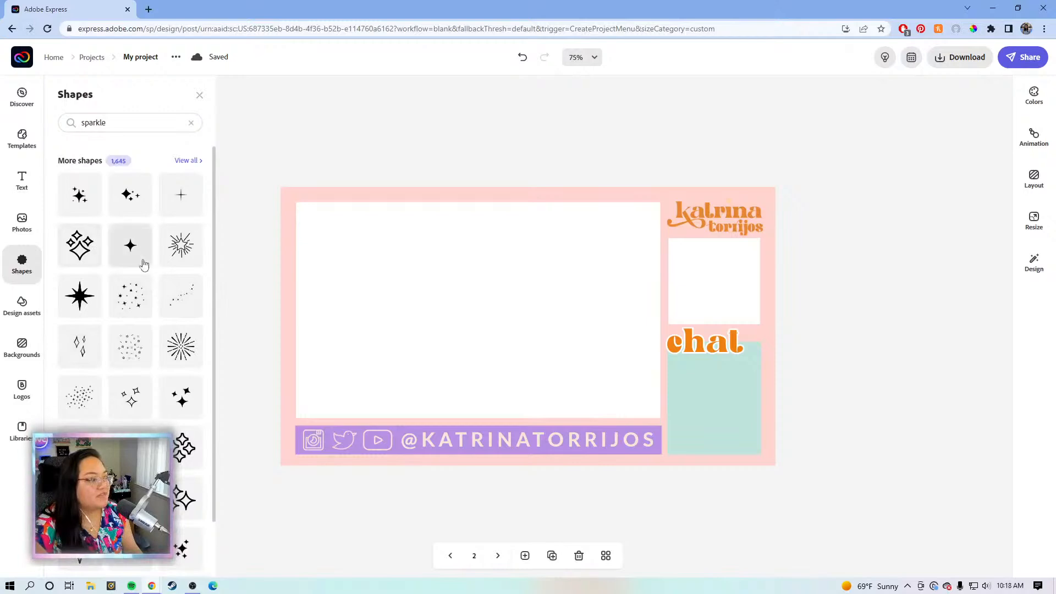
Add the cluster of five slender four-pointed sparkles to the page and color it cream #F2E8D9.
scroll(152, 330, down, 1)
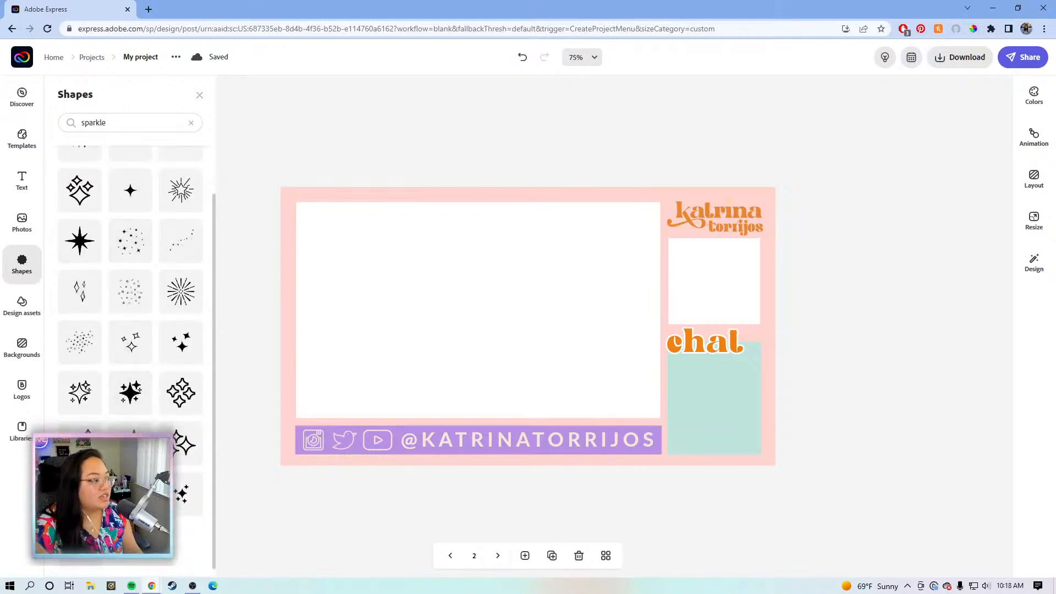
scroll(130, 330, down, 3)
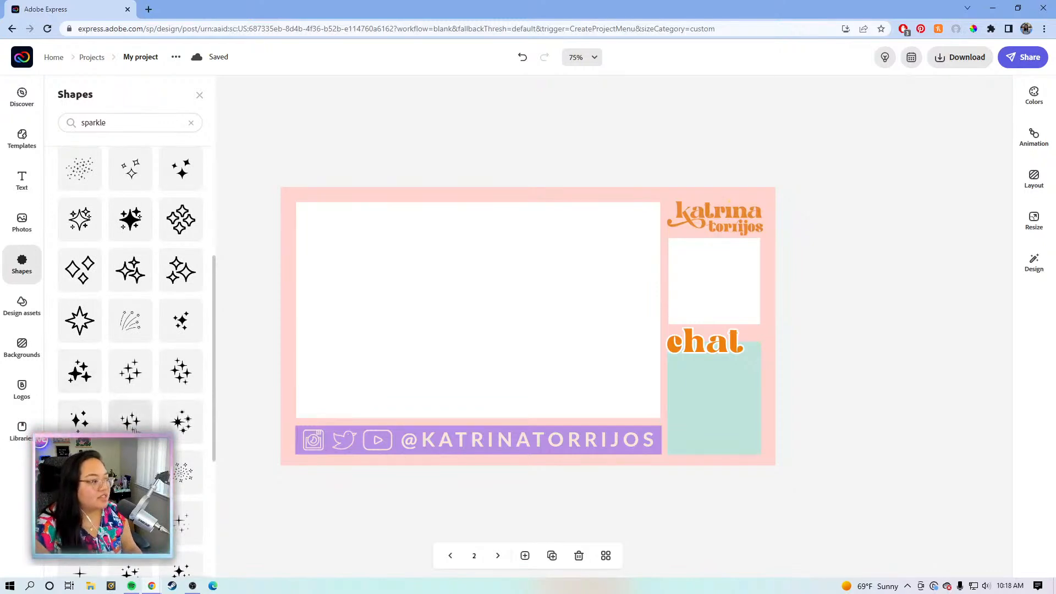
click(130, 424)
click(514, 322)
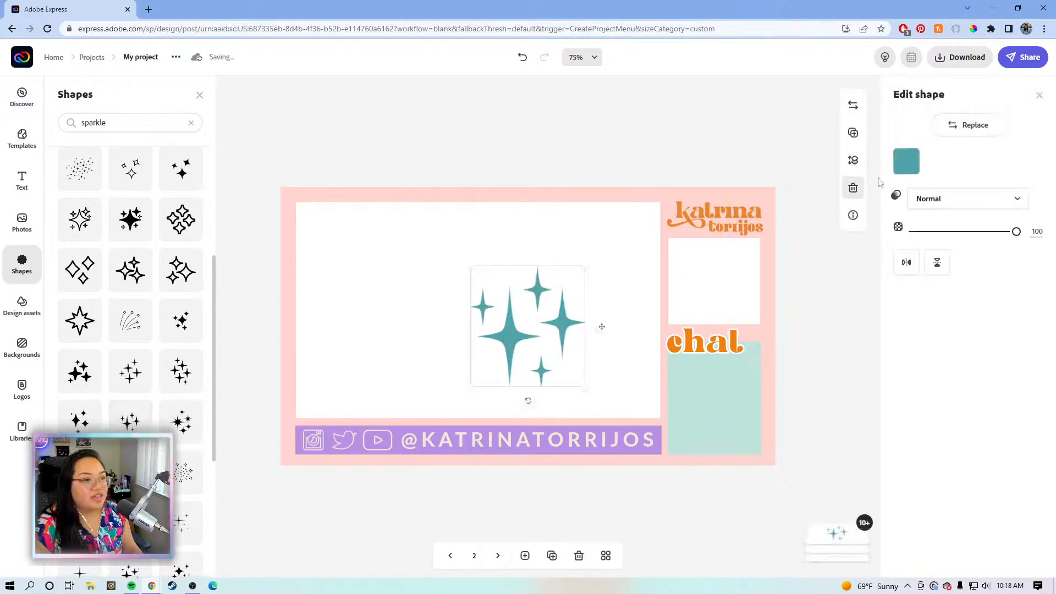
click(906, 161)
click(918, 240)
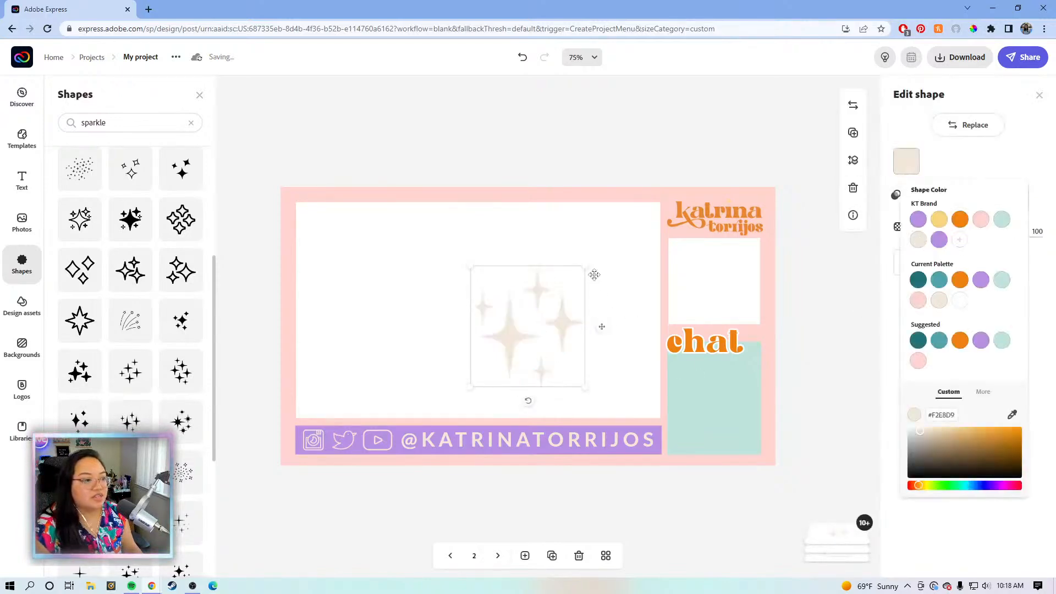
Shrink the sparkle cluster and place it in the upper-left corner of the page.
drag(585, 268, 568, 285)
drag(549, 329, 355, 220)
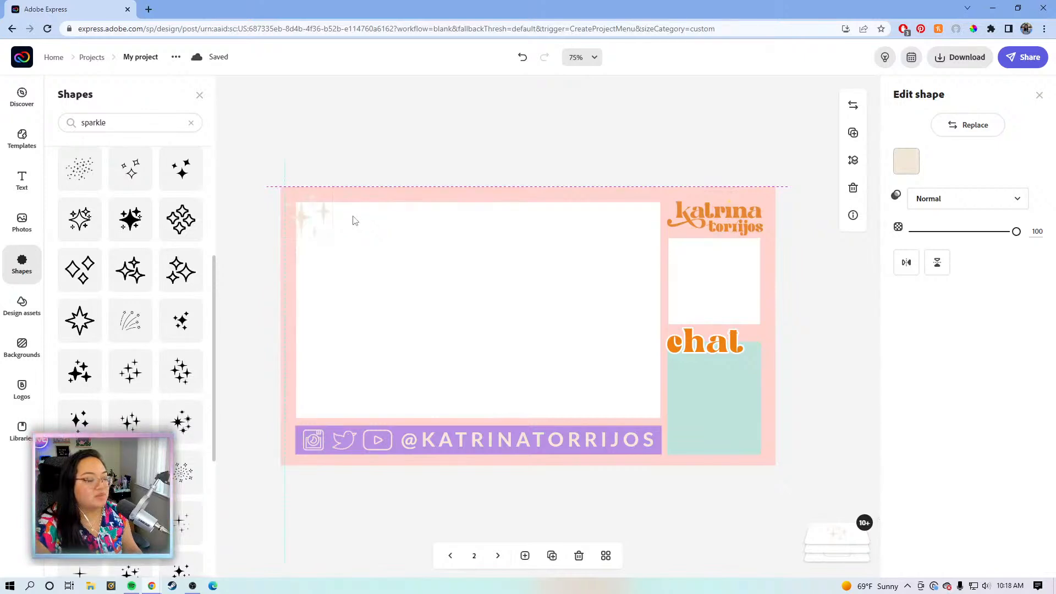
drag(355, 223, 353, 222)
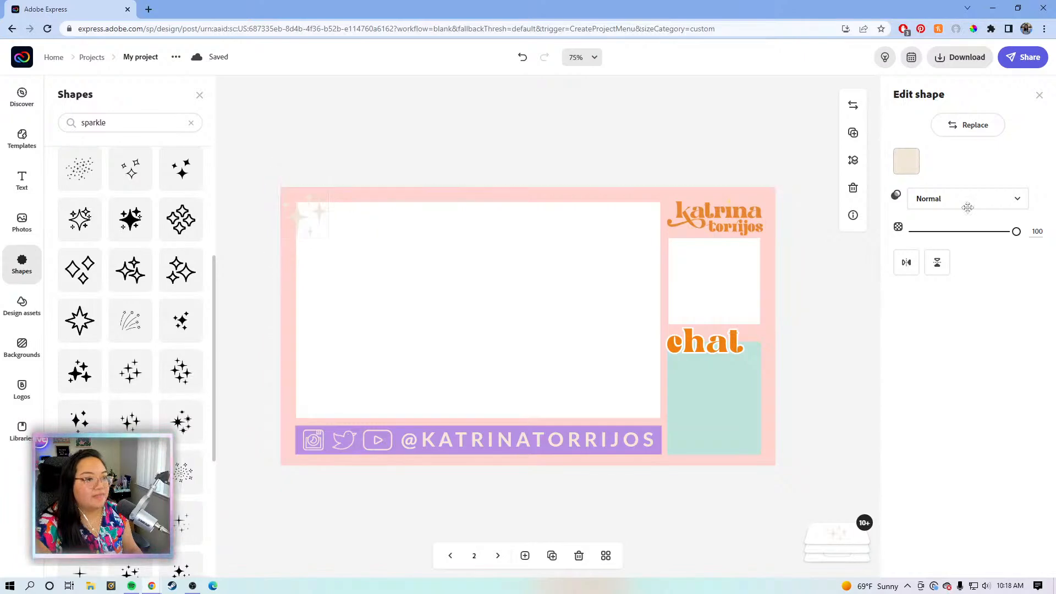
Recolor the sparkle cluster yellow #FCD67D after trying purple, and move it to the lower-right corner of the page.
click(906, 161)
click(939, 240)
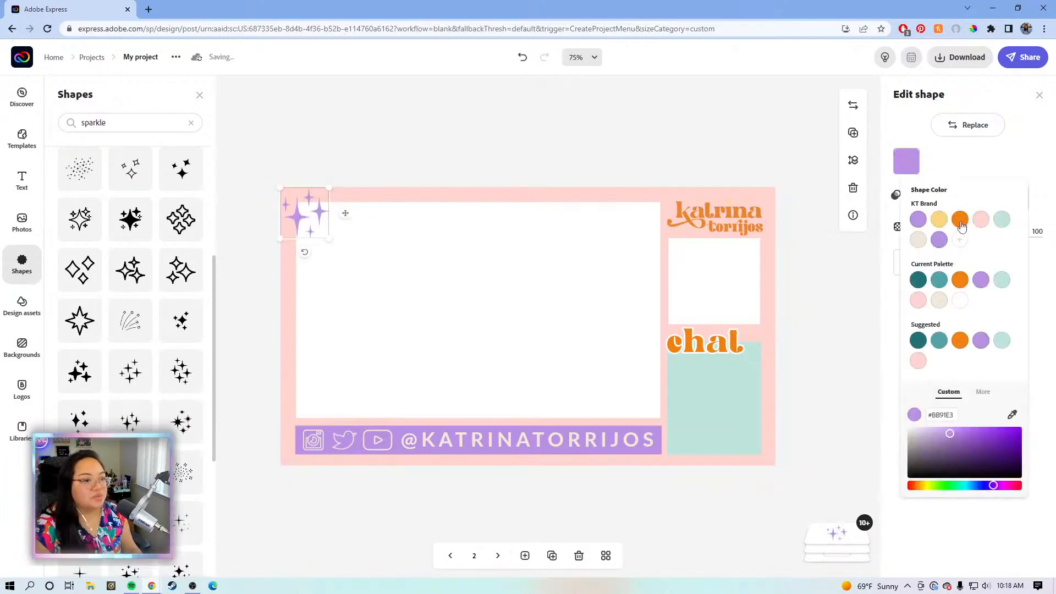
click(941, 223)
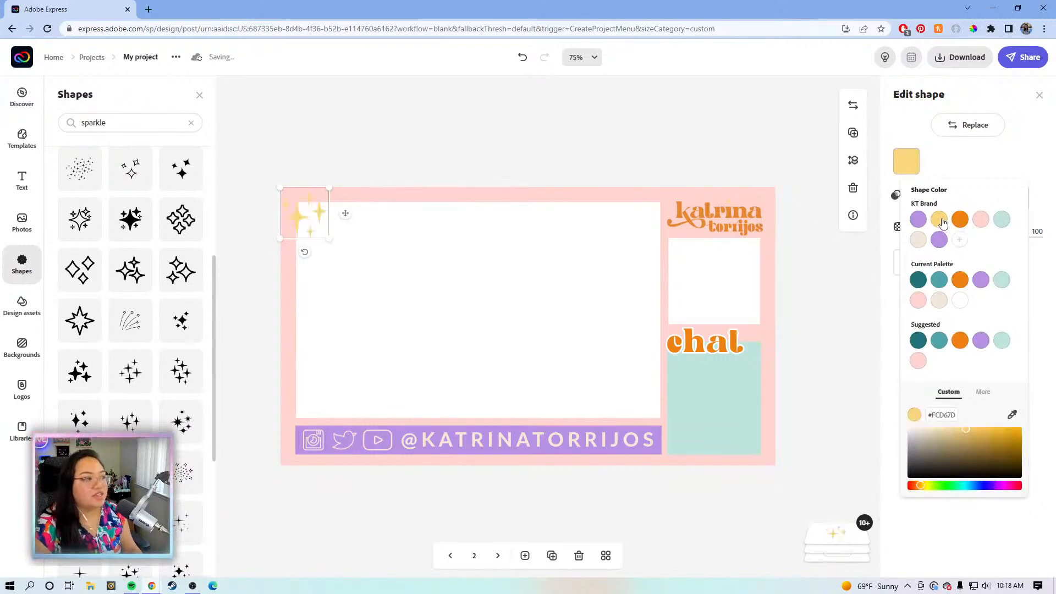
drag(346, 213, 792, 444)
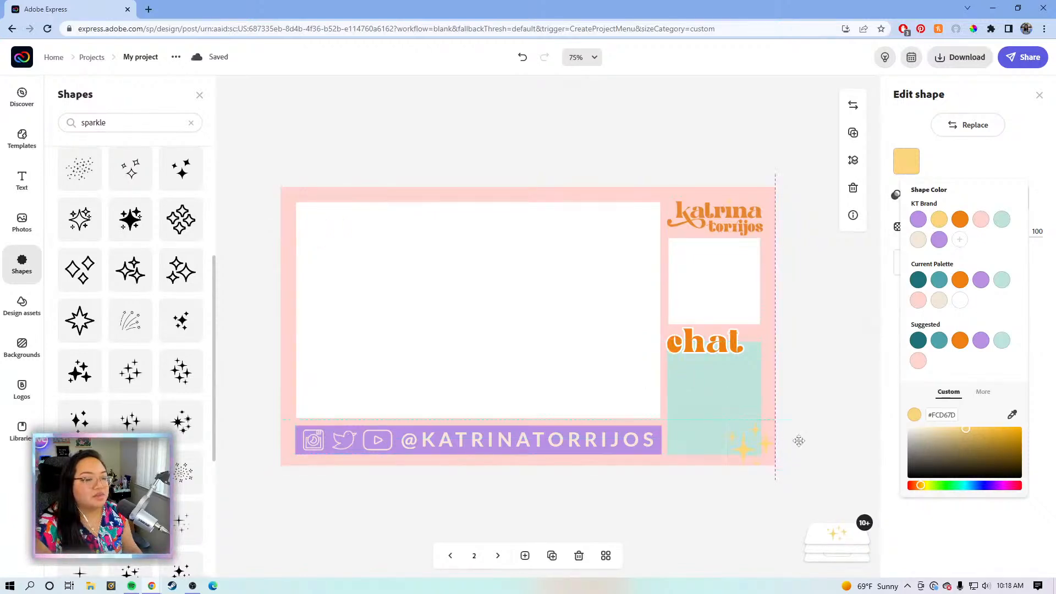
drag(800, 448, 799, 447)
Recolor the sparkle cluster cream #F2E8D9 and align it with the page's lower-right corner.
click(910, 162)
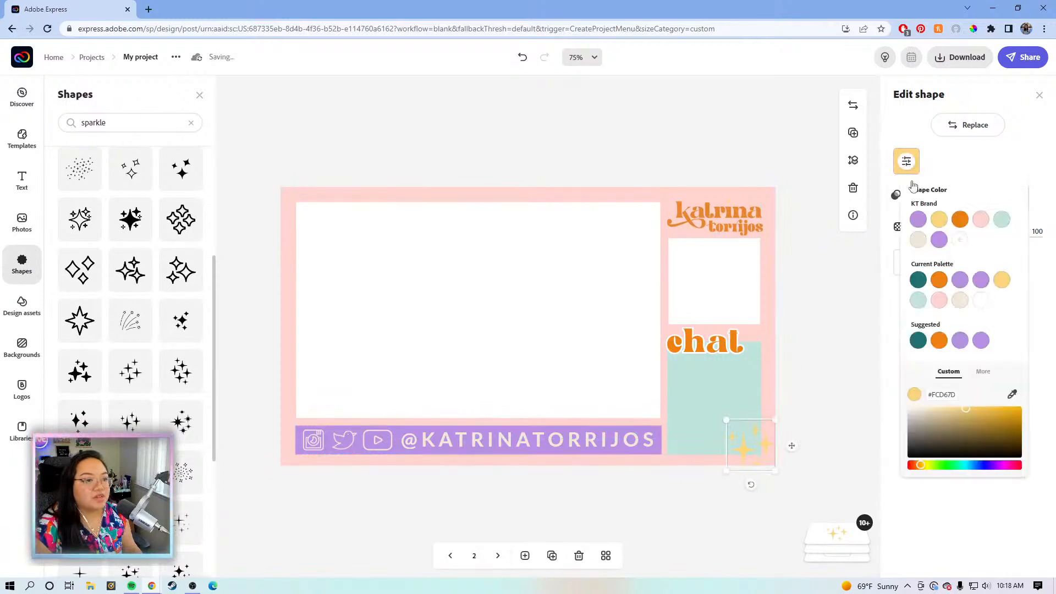
click(918, 239)
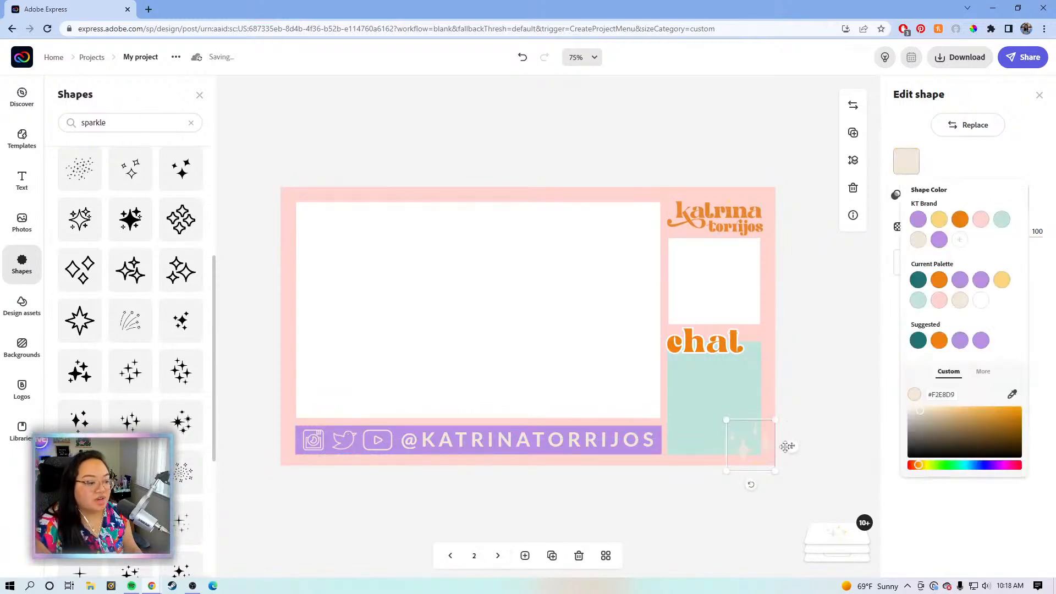
drag(788, 449, 792, 440)
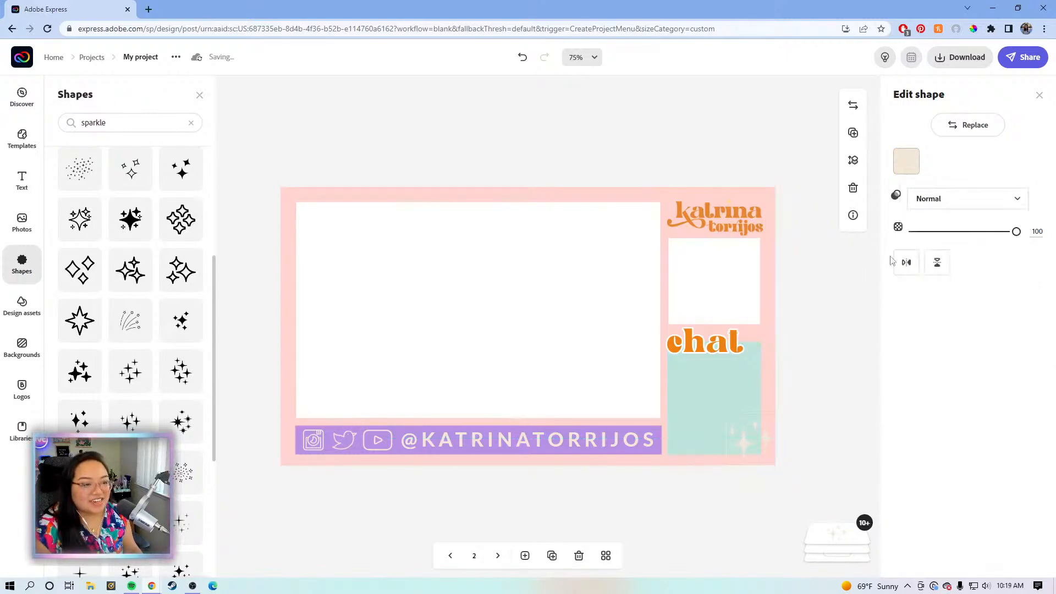
Recolor the sparkle cluster brand orange and move it back to the upper-left corner of the page.
click(907, 161)
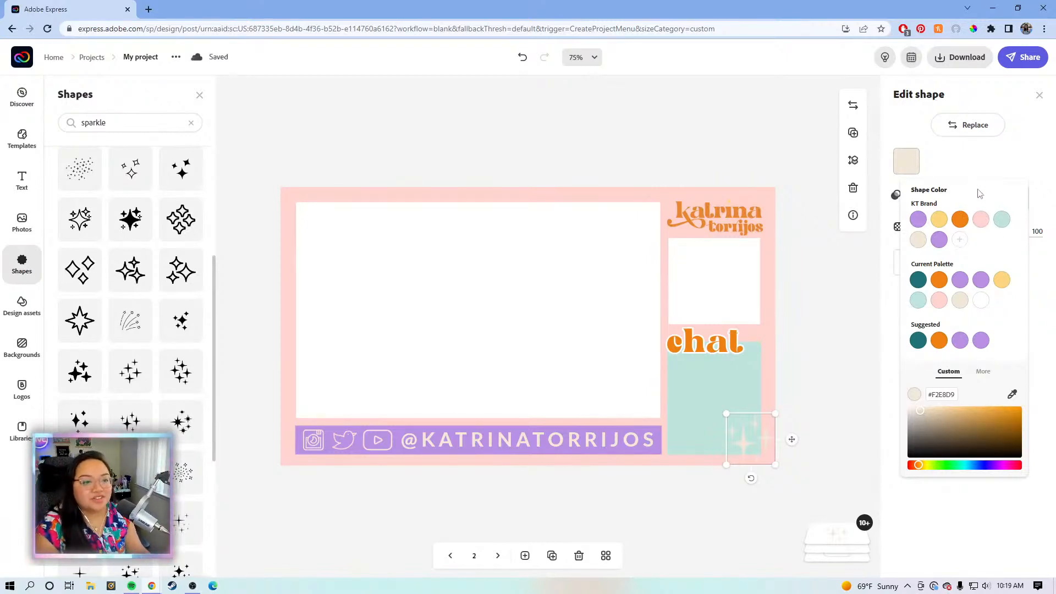
click(960, 219)
drag(793, 442, 344, 213)
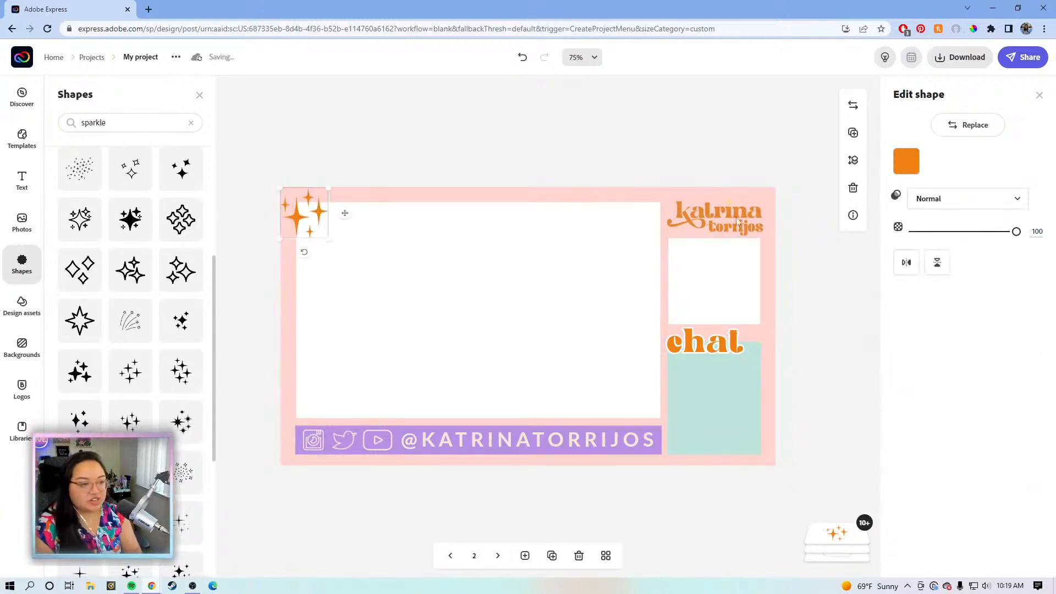
Recolor the sparkle cluster brand purple and shrink it over the upper-left corner of the white frame.
click(905, 162)
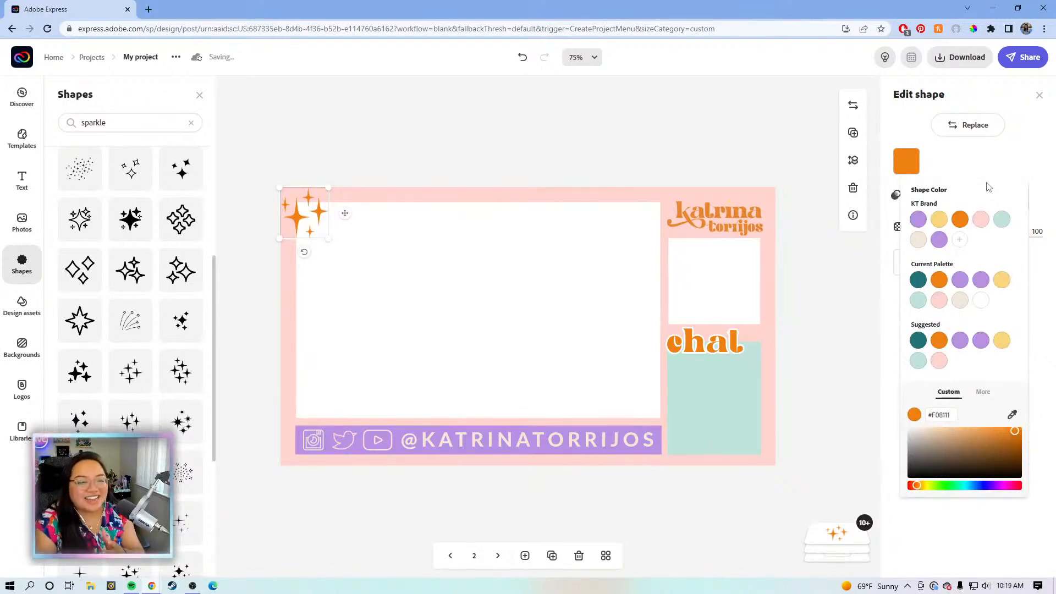
click(918, 219)
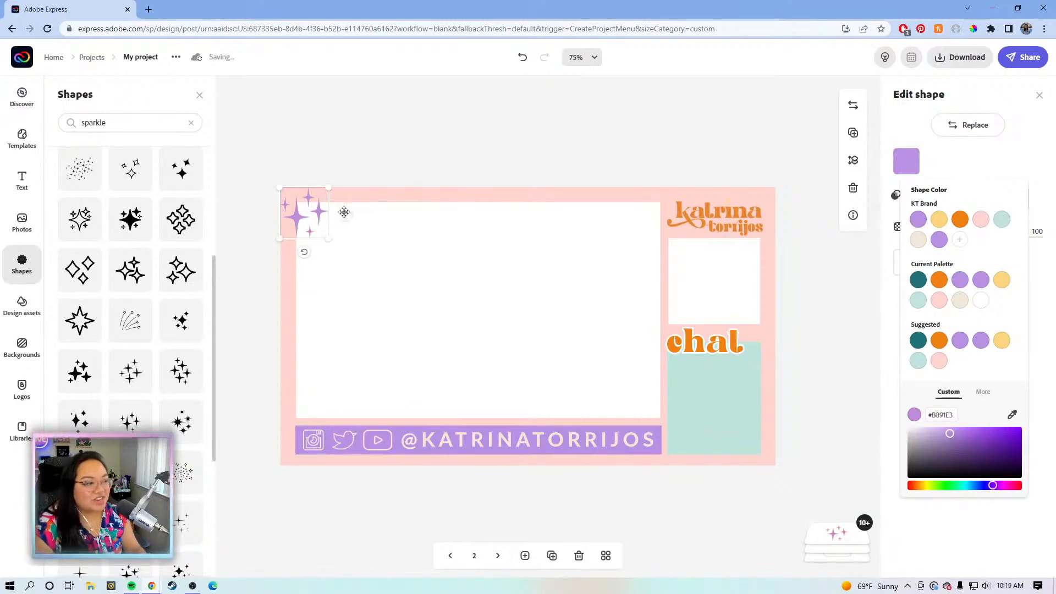
drag(328, 188, 345, 218)
Duplicate the purple sparkle cluster and position the copy over the lower-right corner of the mint chat box.
click(852, 134)
drag(352, 226, 704, 371)
drag(769, 443, 795, 453)
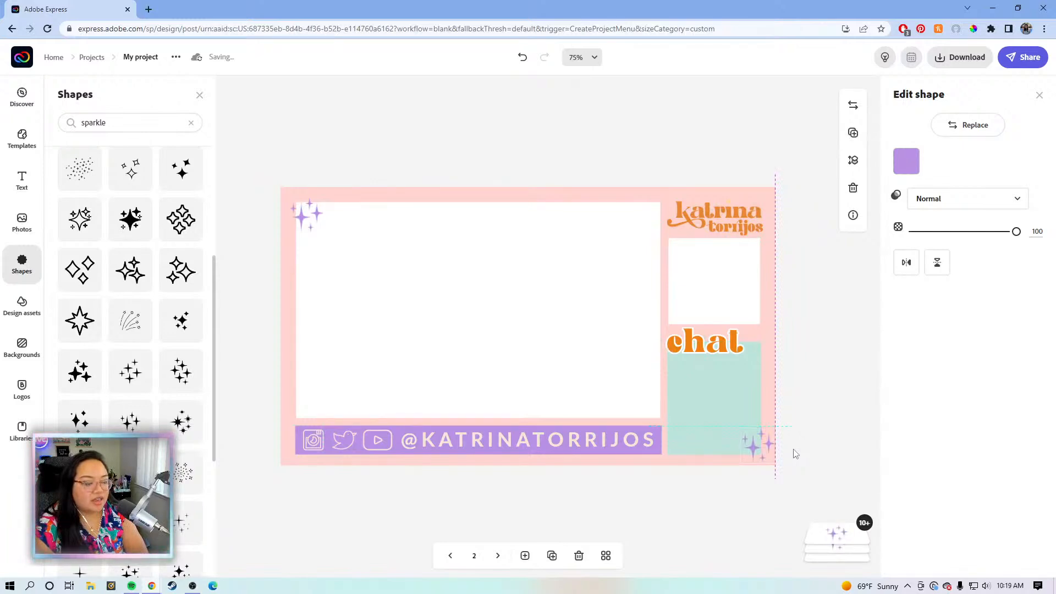
drag(792, 454, 790, 448)
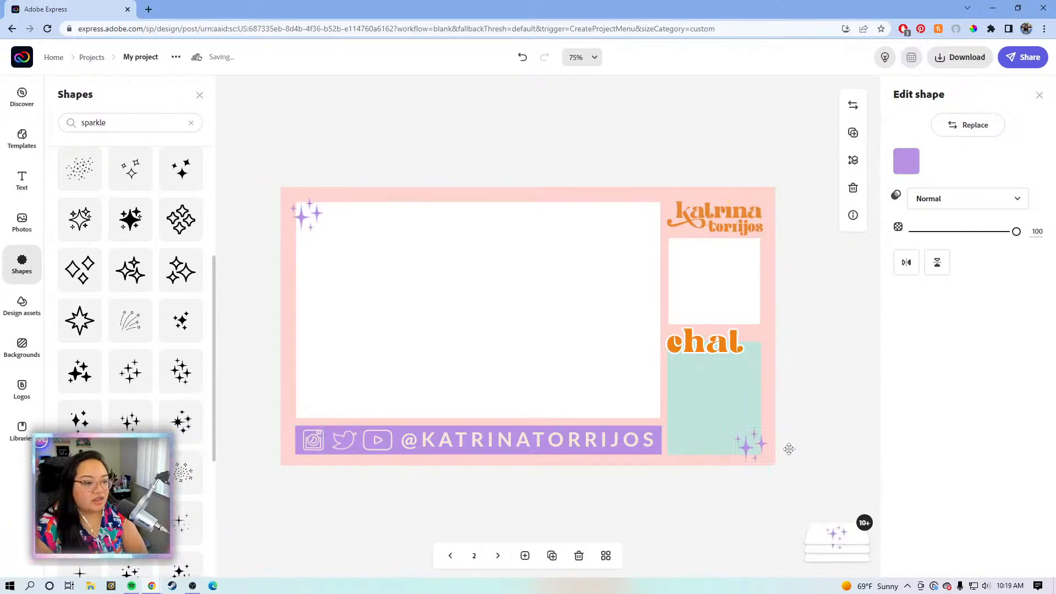
key(Right)
key(Right)
key(Right)
key(Right)
key(Right)
key(Right)
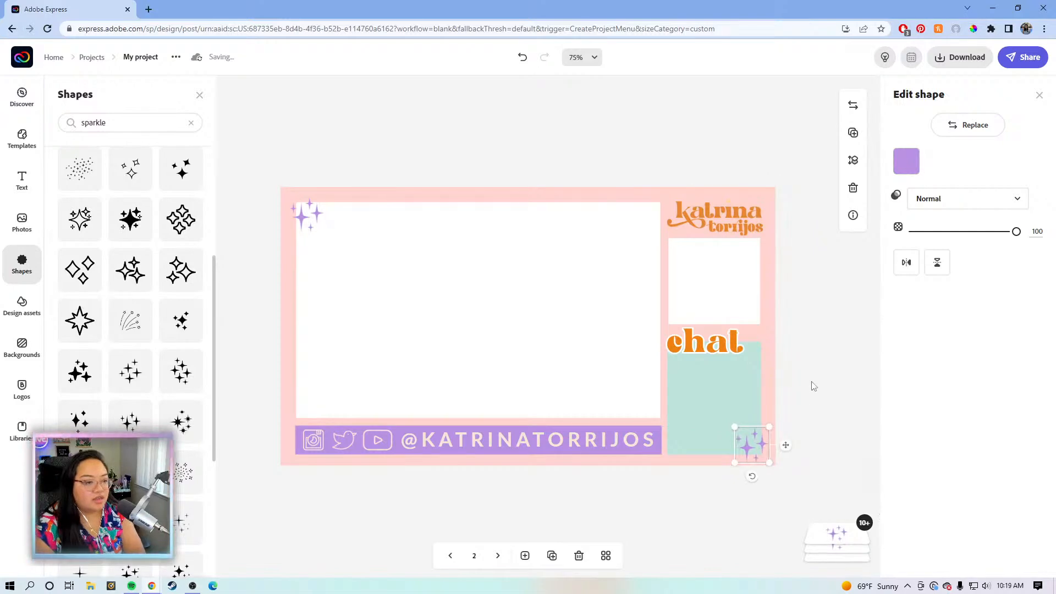
key(Down)
key(Down)
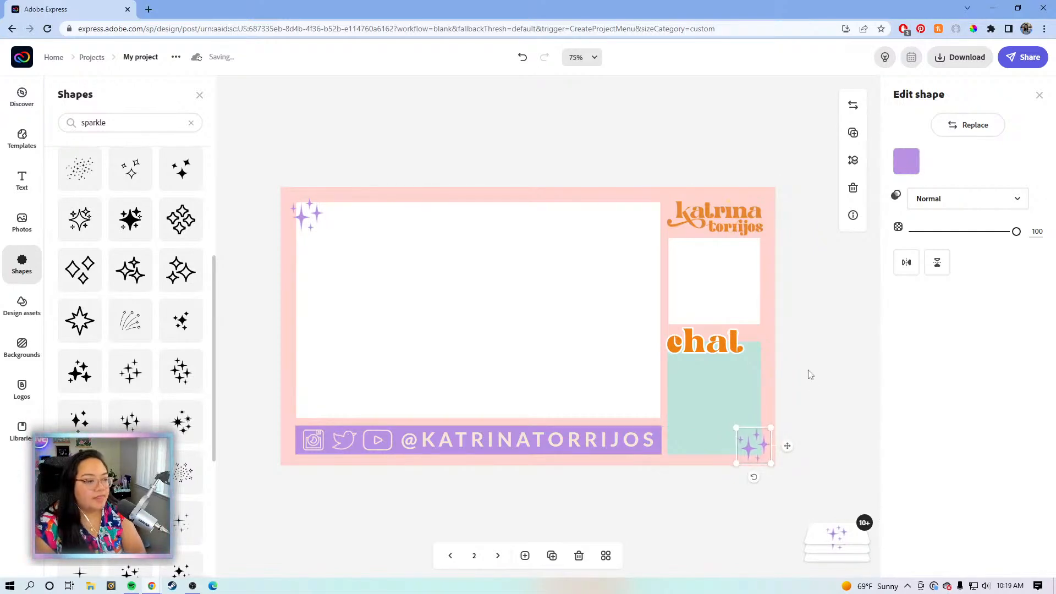
Try the outlined cluster of four diamond sparkles from the search results on the page and delete it.
scroll(82, 248, up, 4)
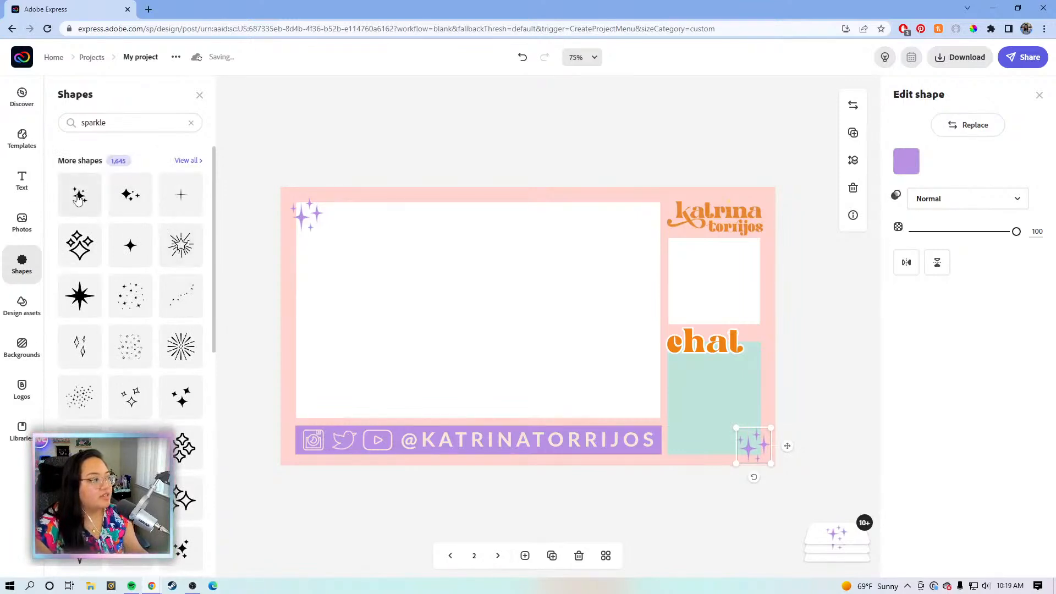
scroll(124, 278, down, 1)
scroll(124, 280, up, 1)
scroll(118, 319, down, 2)
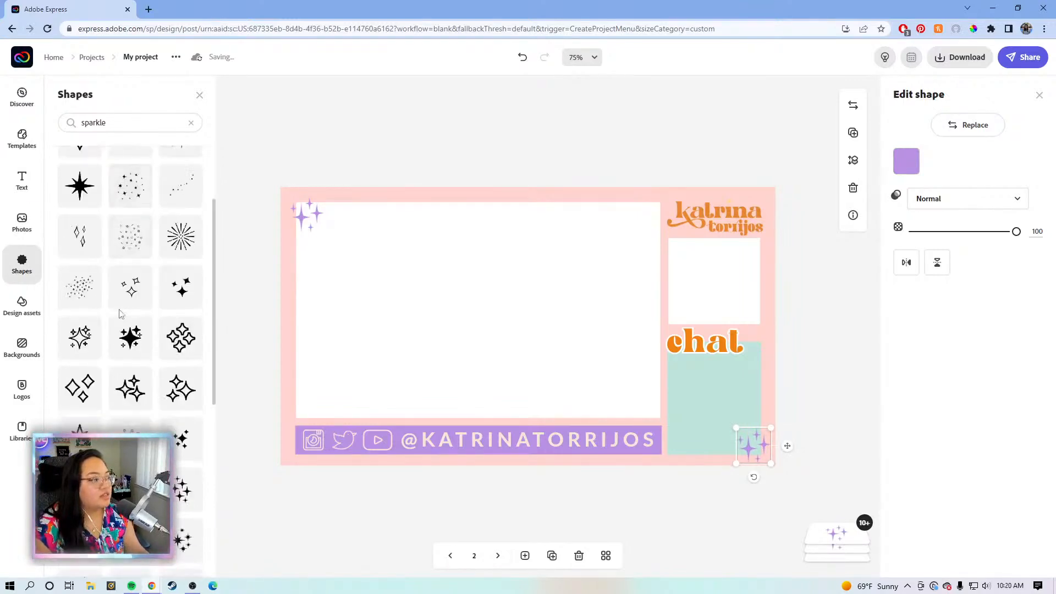
scroll(109, 380, up, 2)
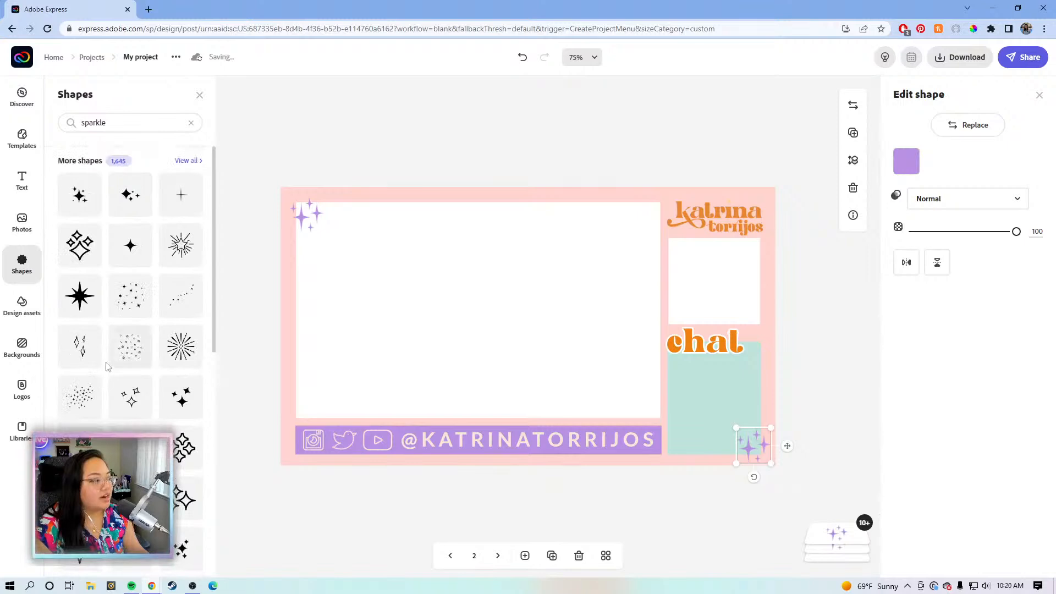
click(86, 253)
click(493, 311)
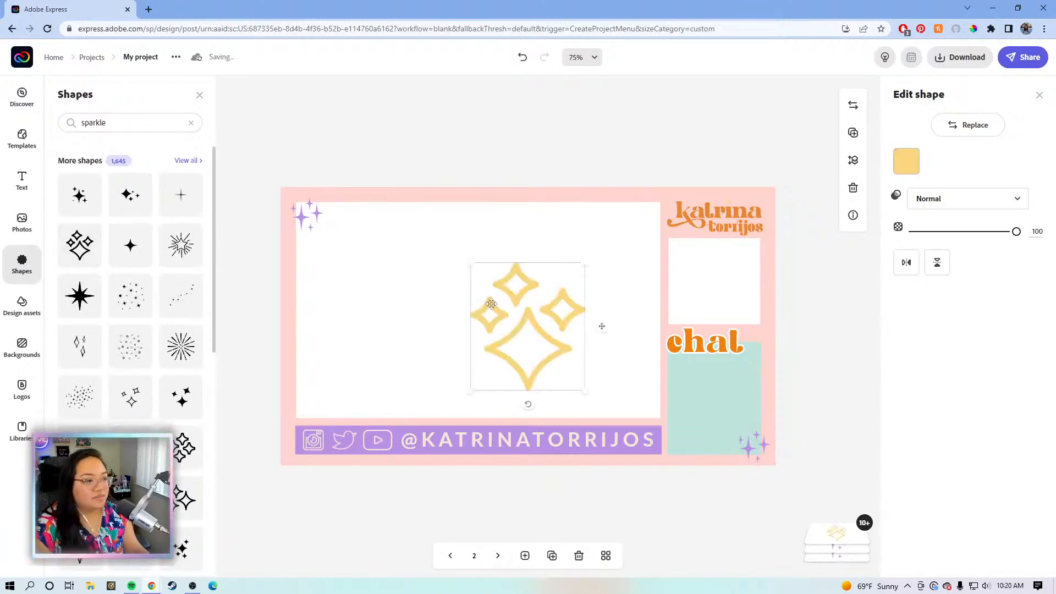
key(Delete)
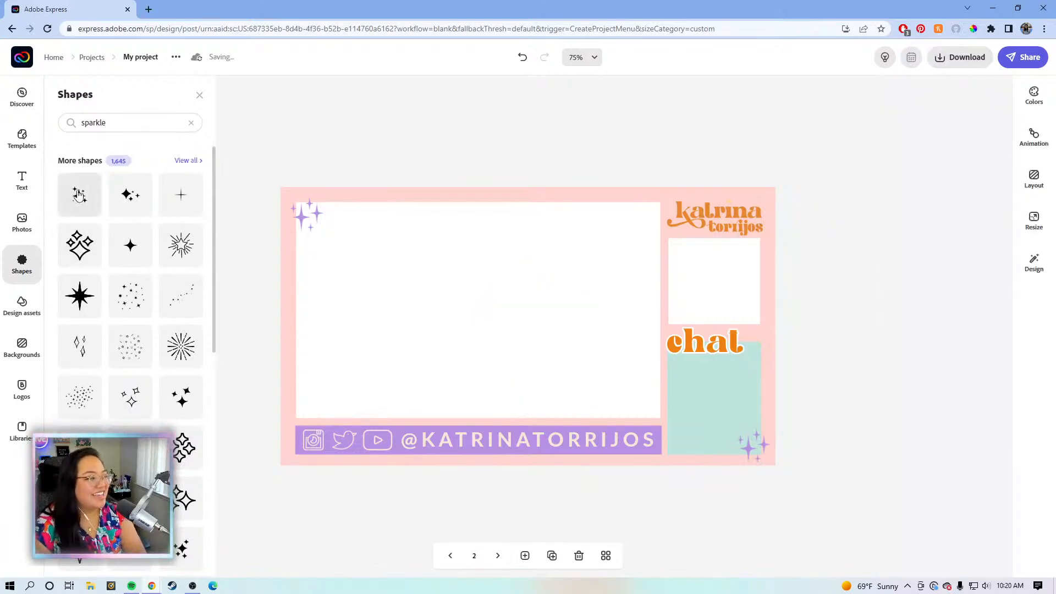
Try the solid sparkle cluster with one large central star on the page and delete it.
click(79, 196)
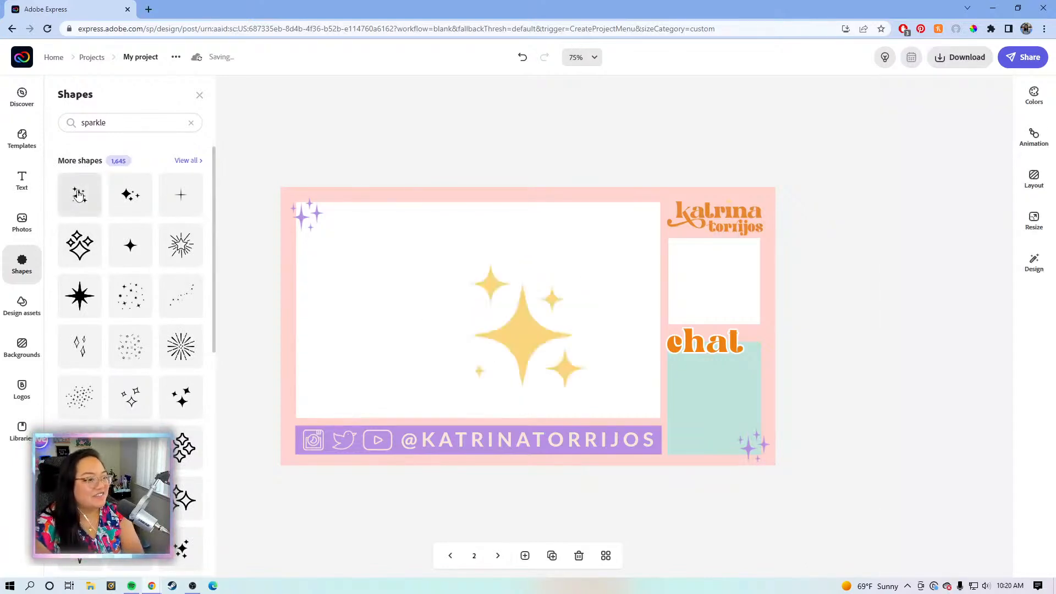
click(500, 335)
key(Delete)
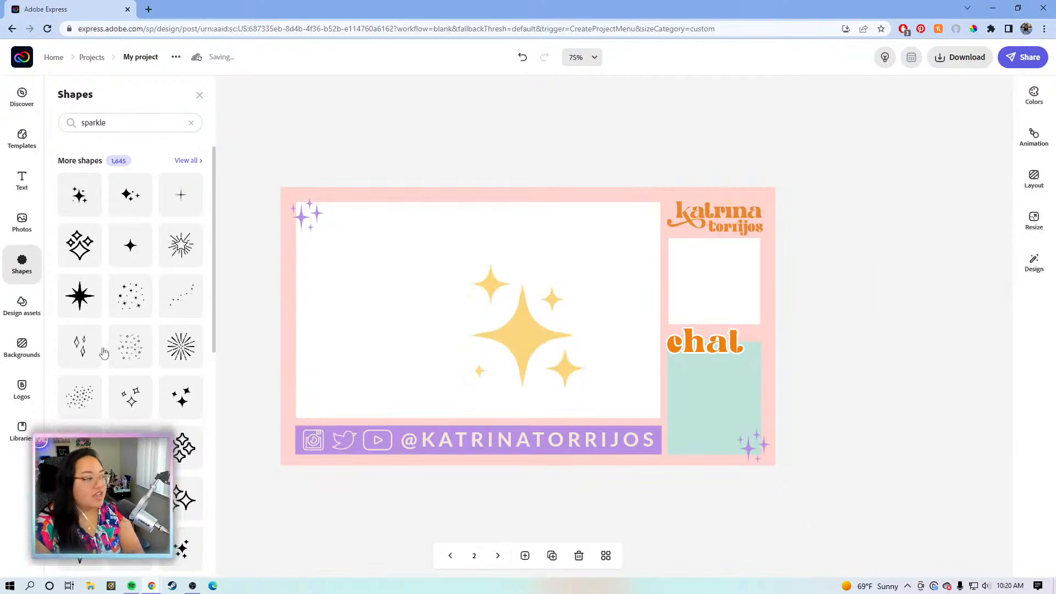
Add the diagonal trail of small stars from the sparkle results and move it over the white frame's lower-right corner.
click(174, 304)
click(537, 330)
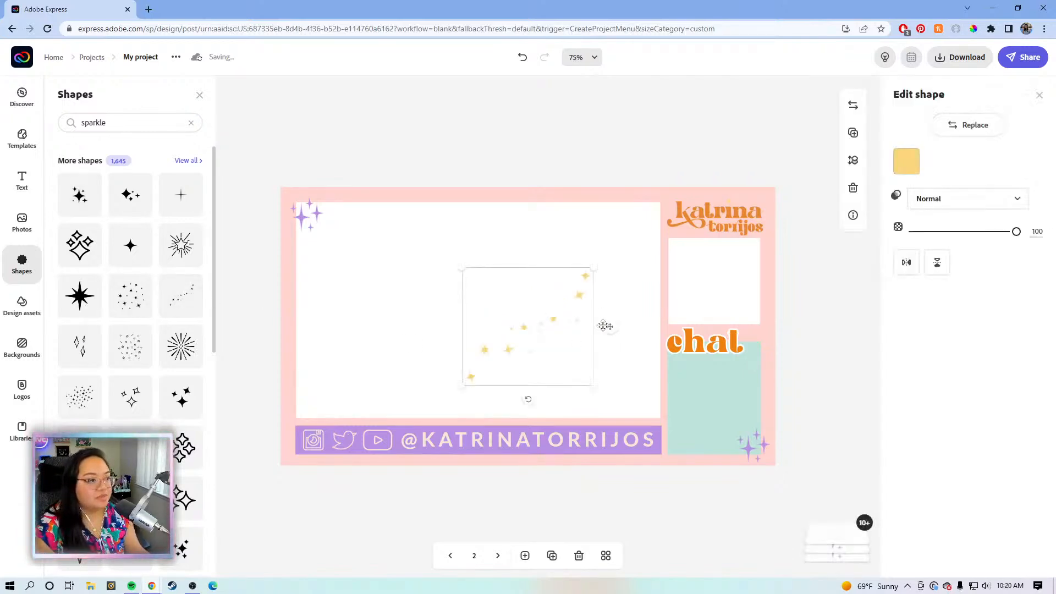
drag(620, 342, 705, 391)
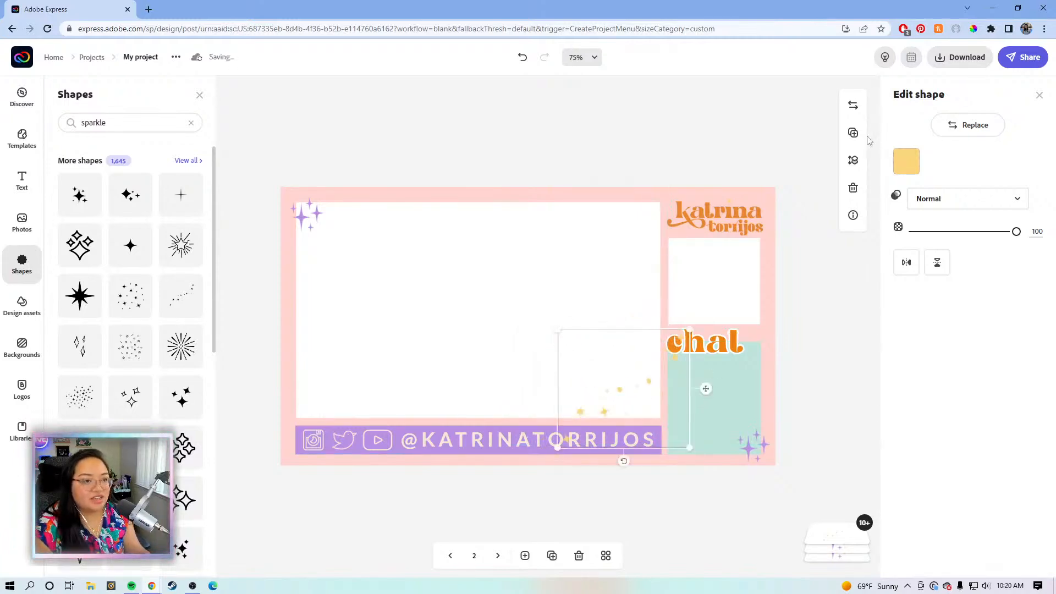
Send the star trail backward several layers in the stacking order and bring it forward one layer.
click(853, 159)
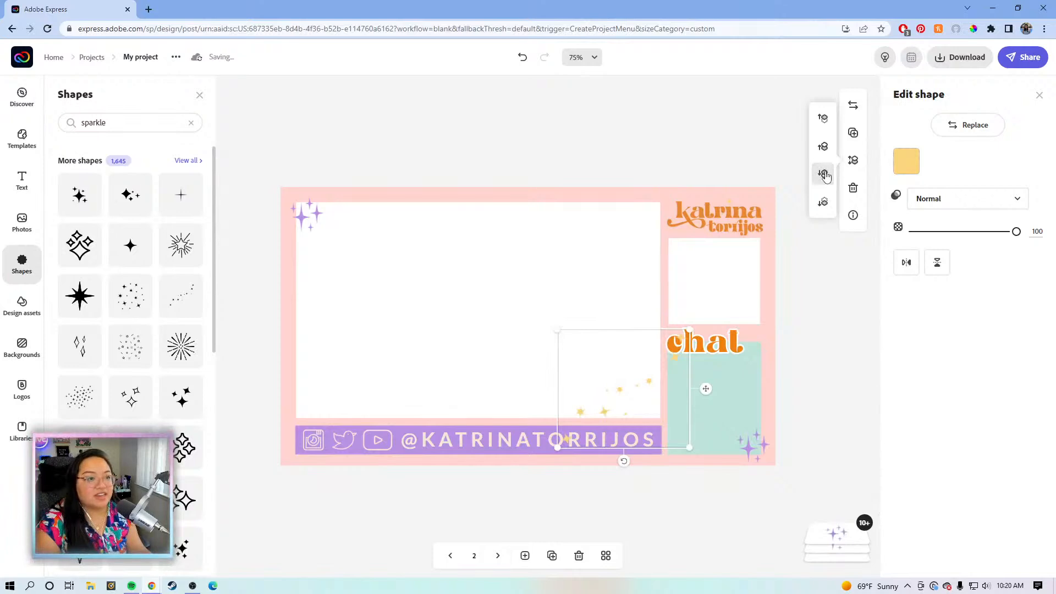
click(823, 178)
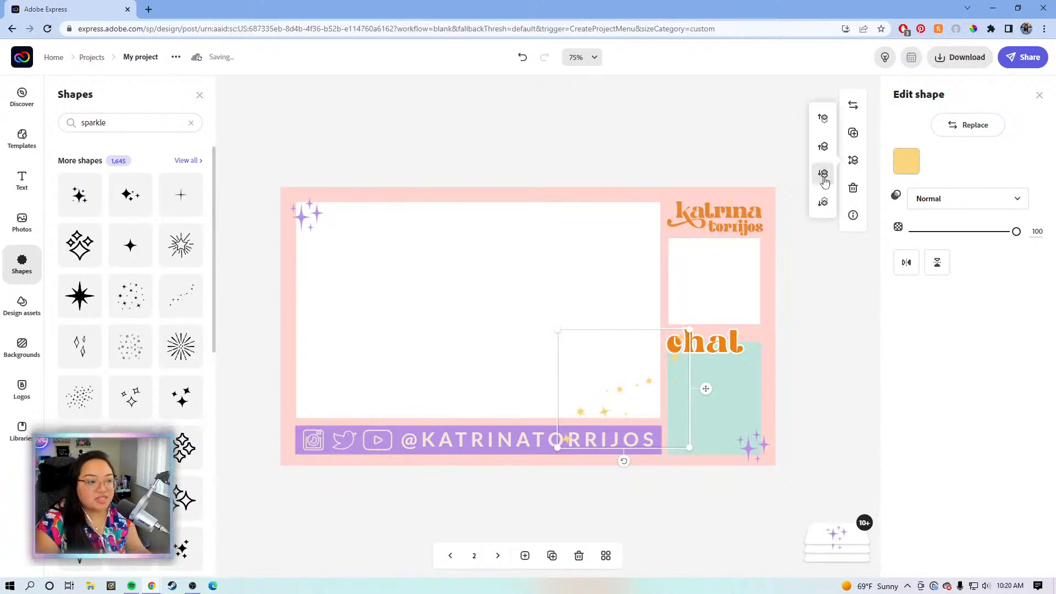
click(824, 179)
click(824, 178)
click(823, 176)
click(823, 176)
click(823, 176)
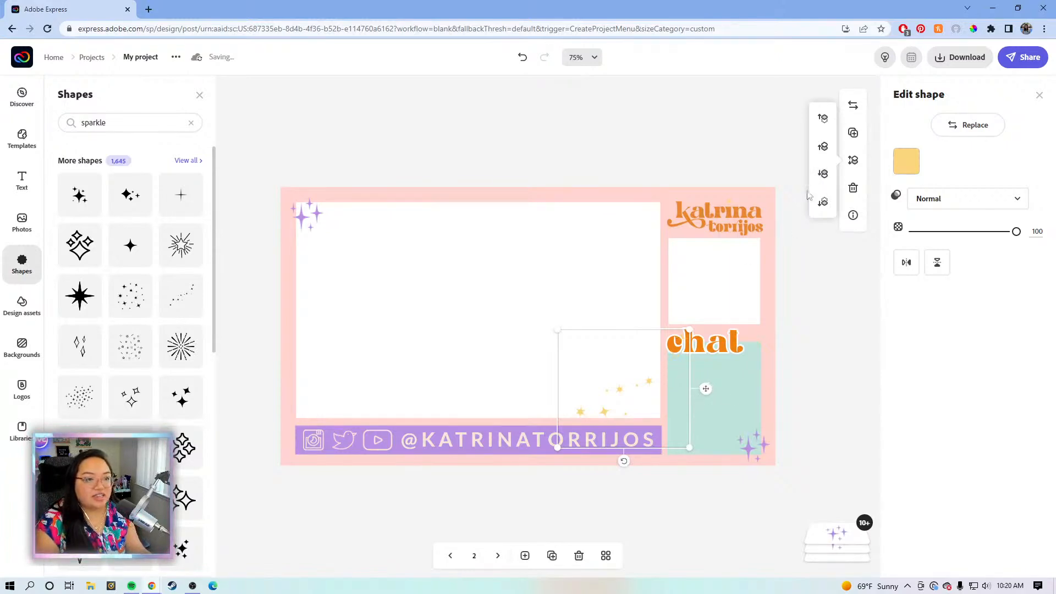
click(829, 147)
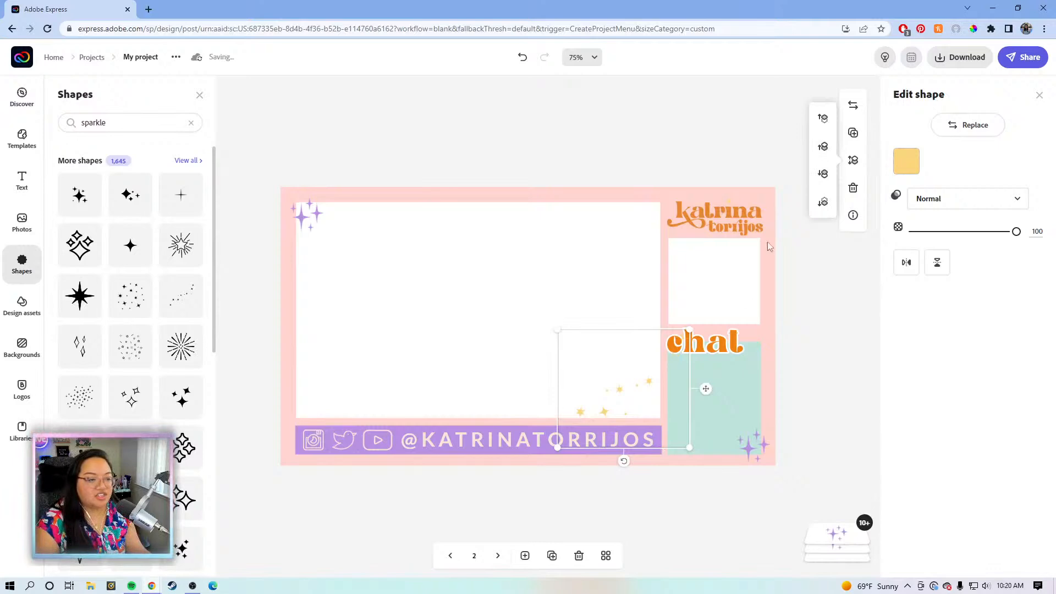
Recolor the star trail brand purple and rotate it to run more steeply between the white frame and the mint chat box.
click(903, 163)
click(919, 220)
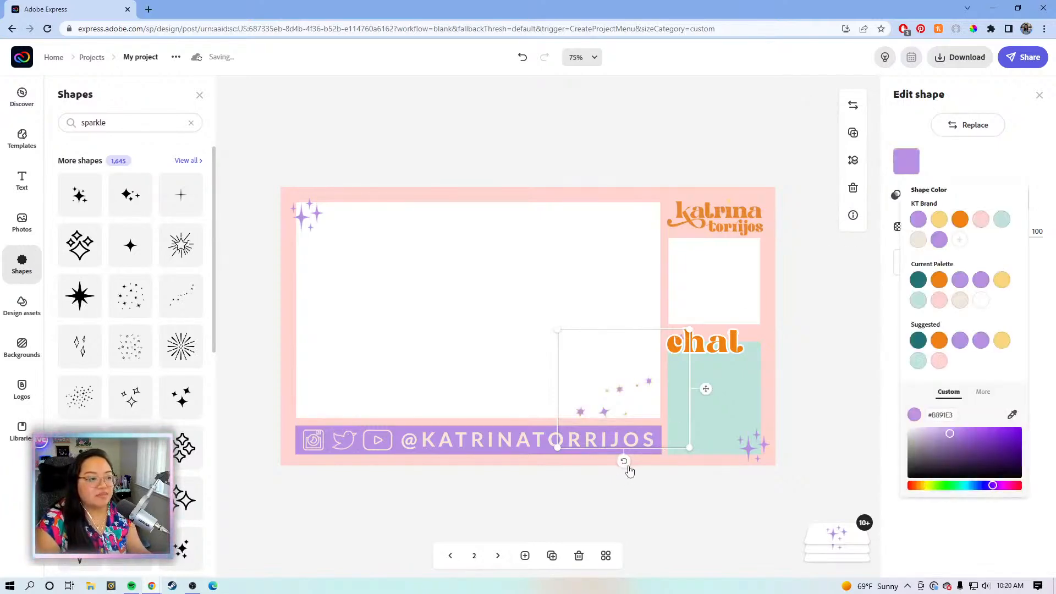
mouse_move(714, 383)
mouse_down()
mouse_move(710, 401)
mouse_move(722, 379)
mouse_up()
drag(642, 451, 682, 453)
drag(712, 345, 705, 361)
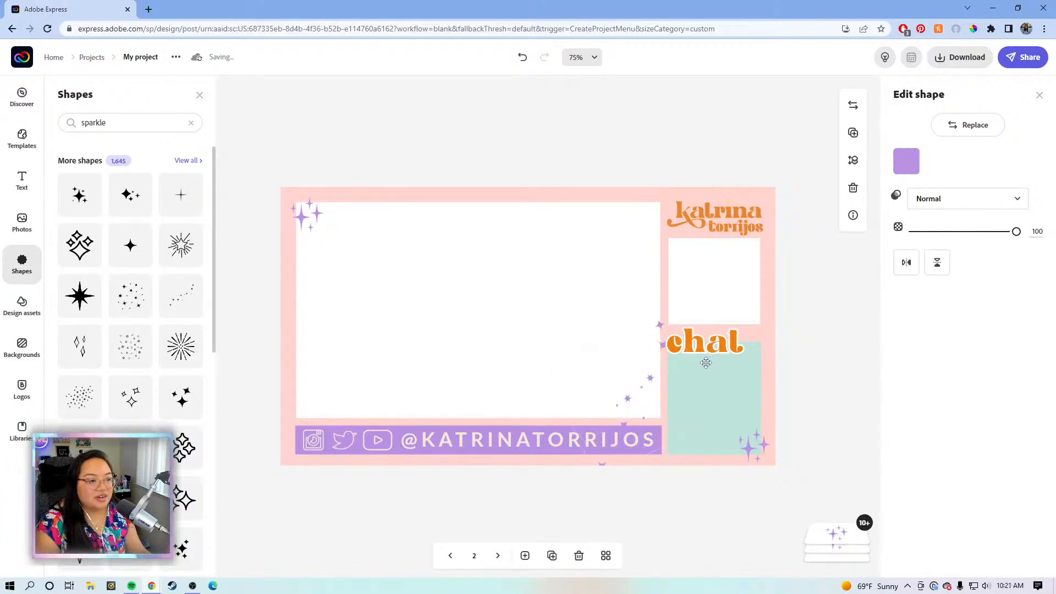
Fine-tune the purple star trail's rotation and set its opacity to 56.
drag(665, 464, 664, 466)
drag(1017, 232, 968, 234)
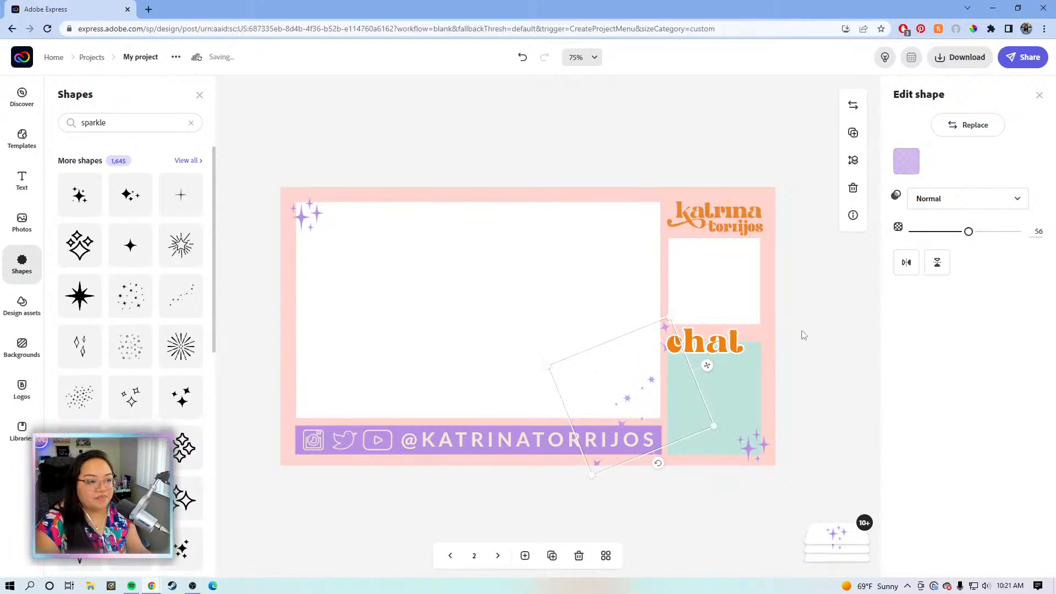
click(831, 282)
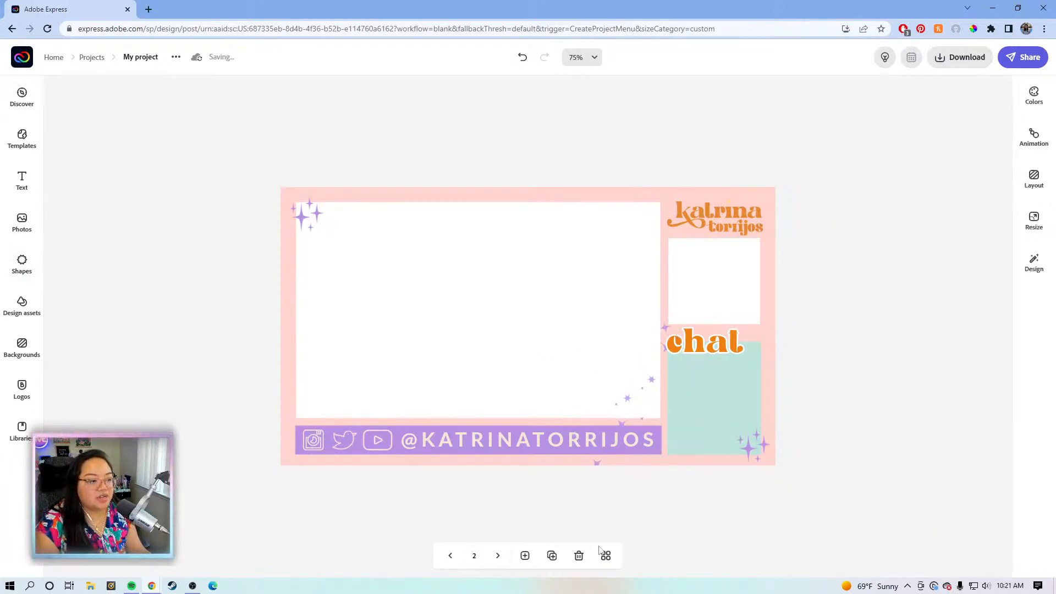
Open page 1 for editing and add the same diagonal star trail from the sparkle shapes.
click(607, 556)
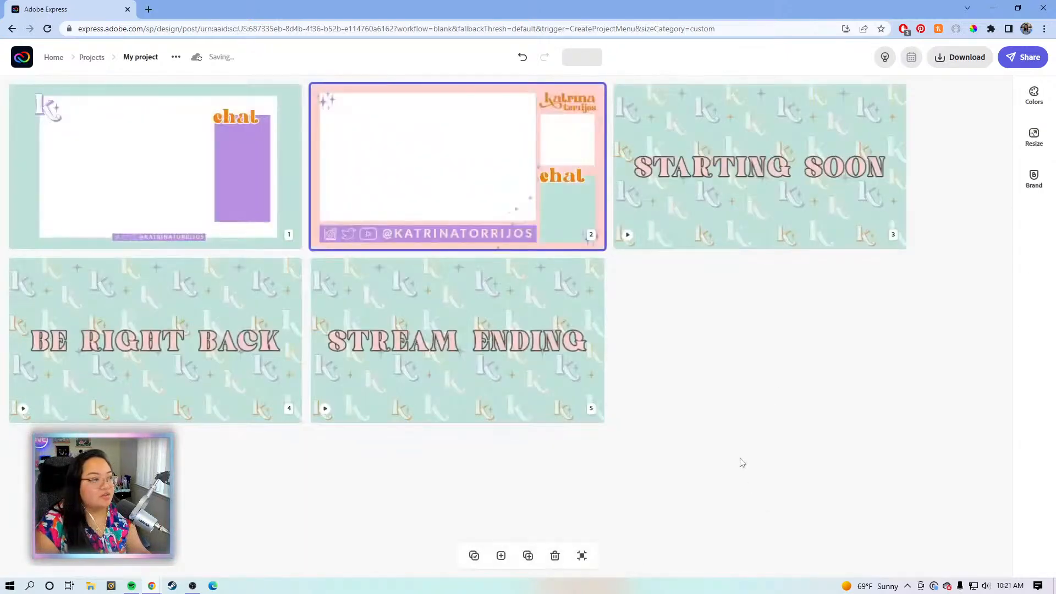
double_click(116, 189)
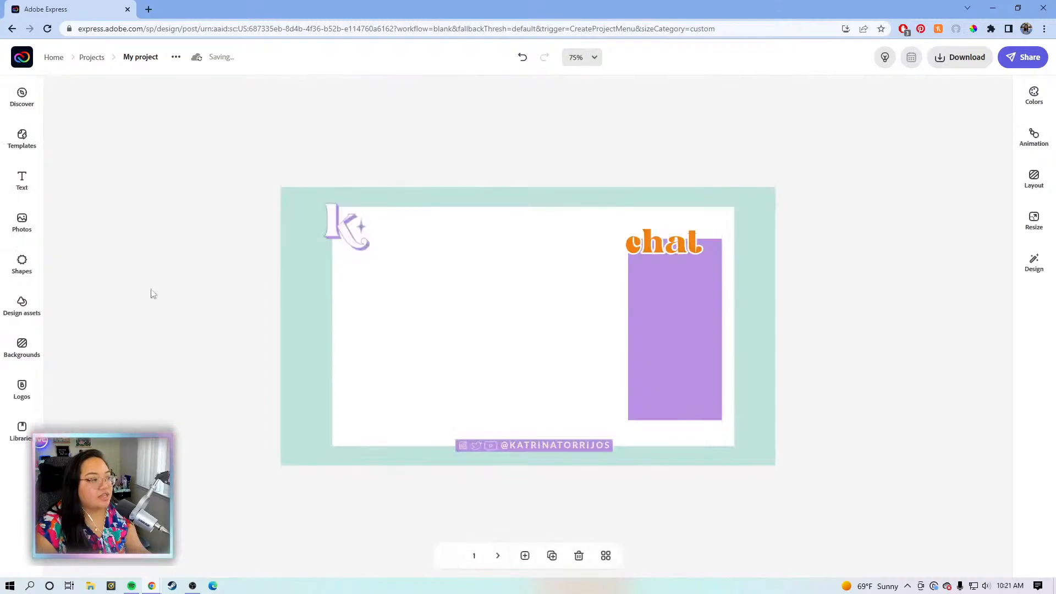
click(23, 275)
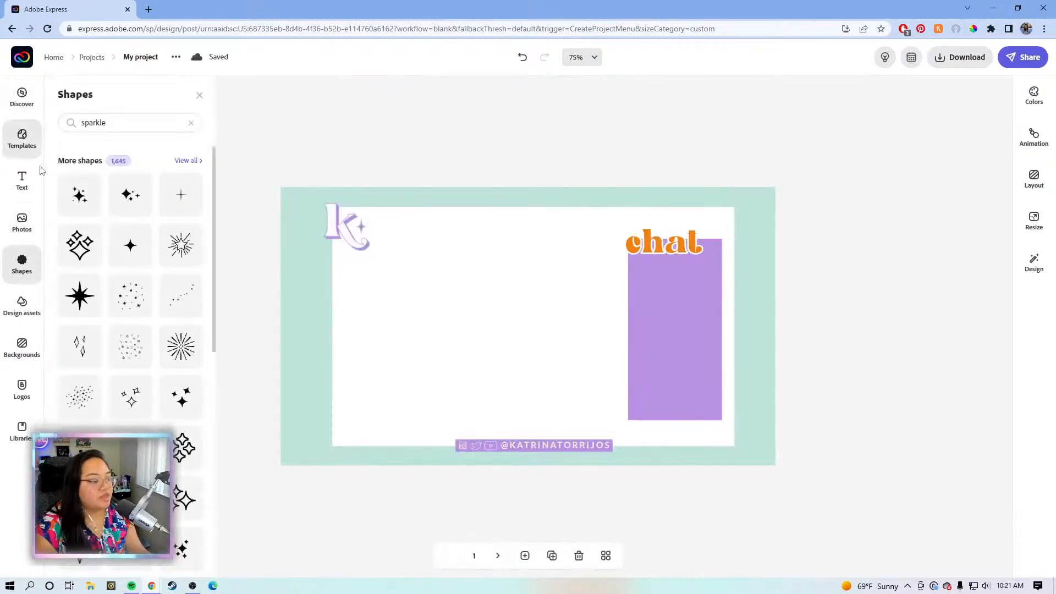
click(187, 301)
click(581, 306)
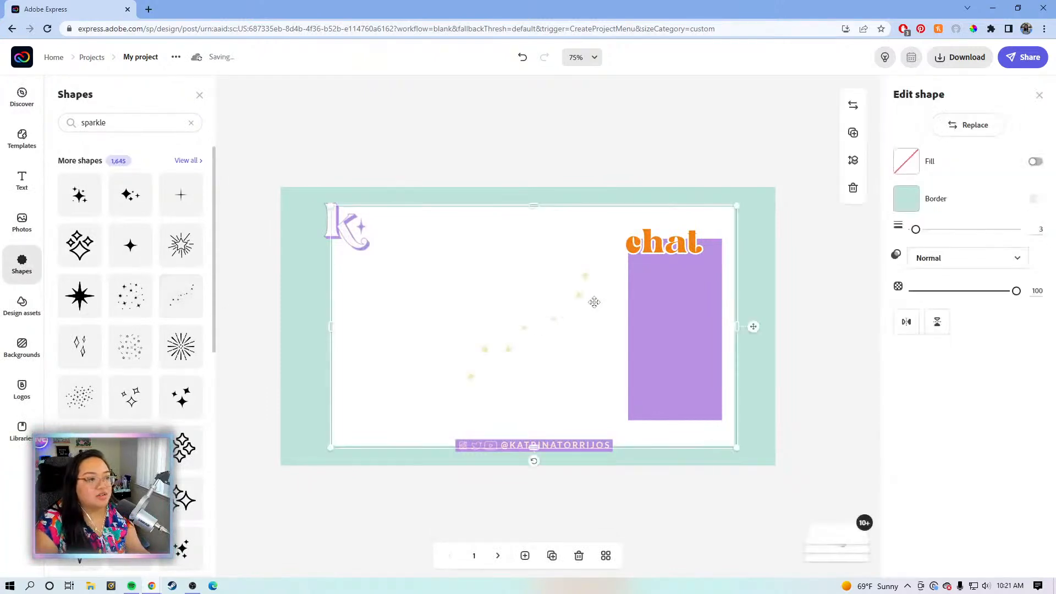
click(575, 300)
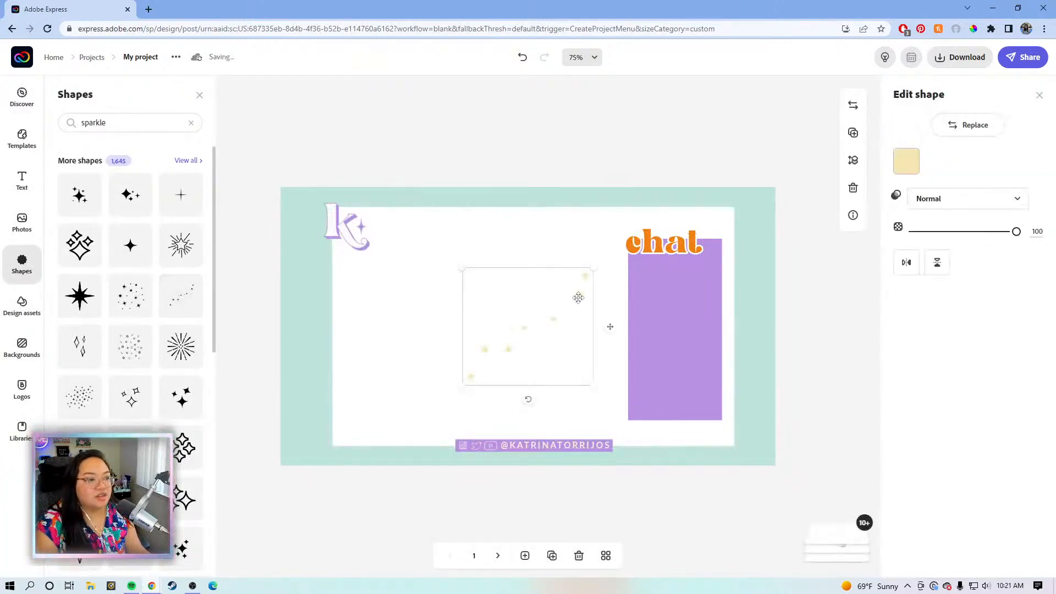
Recolor the star trail brand beige and move it over the lower-right corner of the page, across the chat box.
click(907, 162)
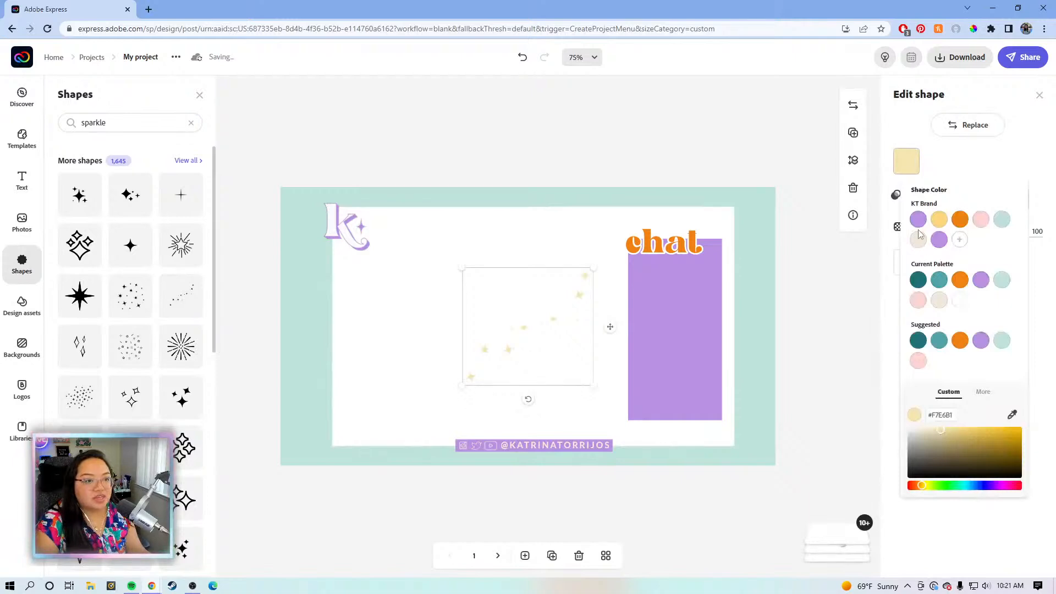
click(918, 239)
drag(610, 328, 777, 419)
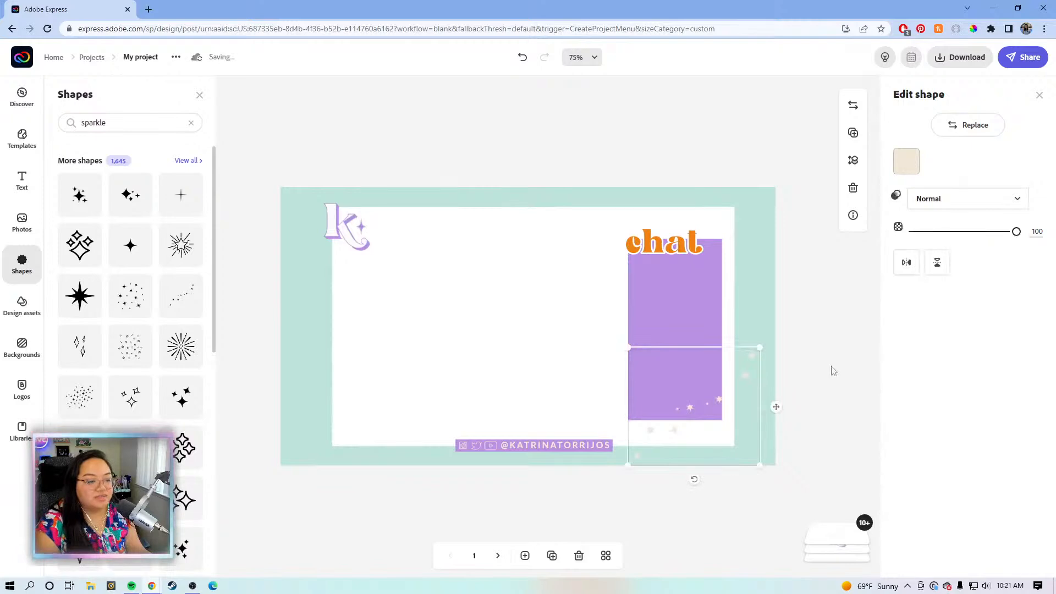
click(806, 274)
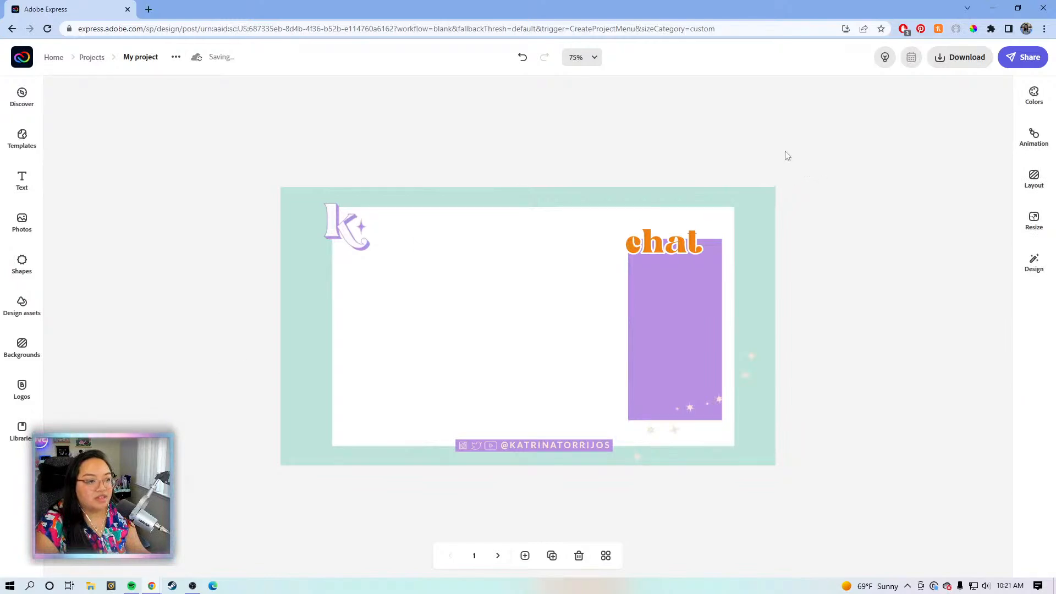
Turn on a white border of thickness 5 for the purple chat box.
click(703, 303)
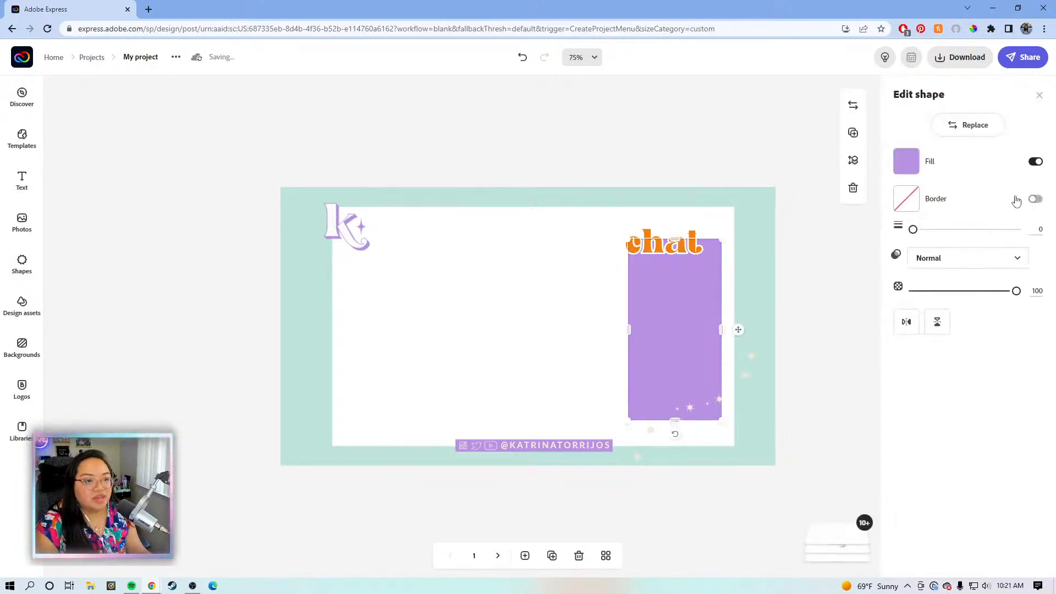
click(1032, 199)
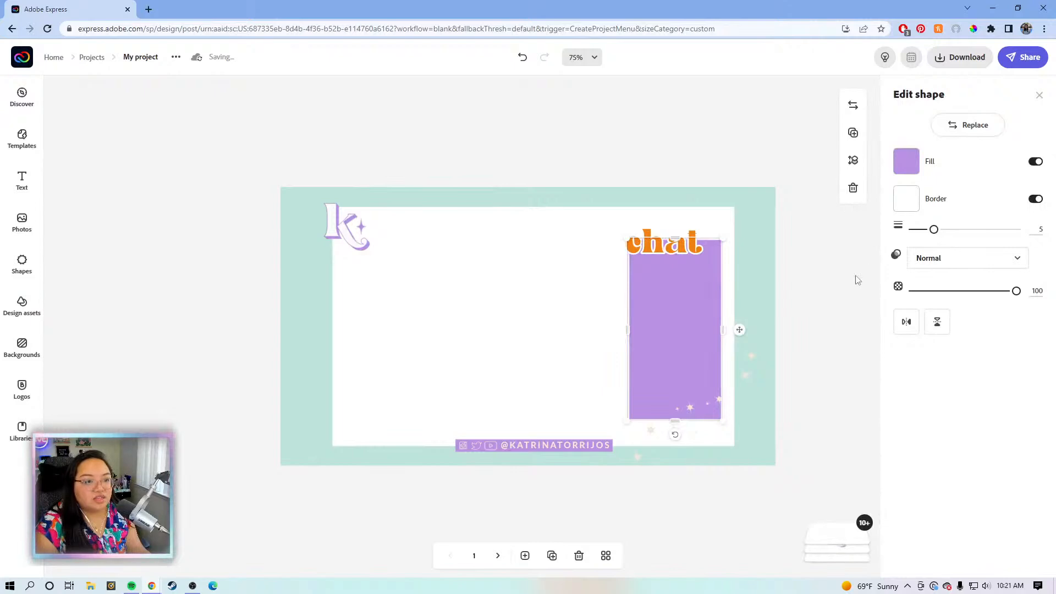
click(816, 252)
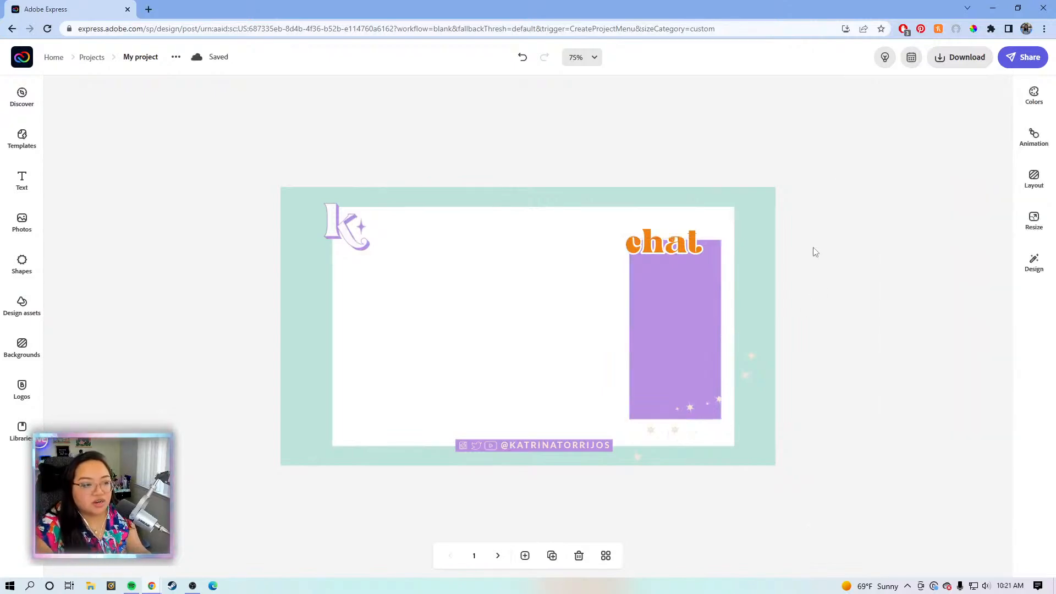
Change the chat box's fill to the brand light pink.
click(707, 305)
click(906, 161)
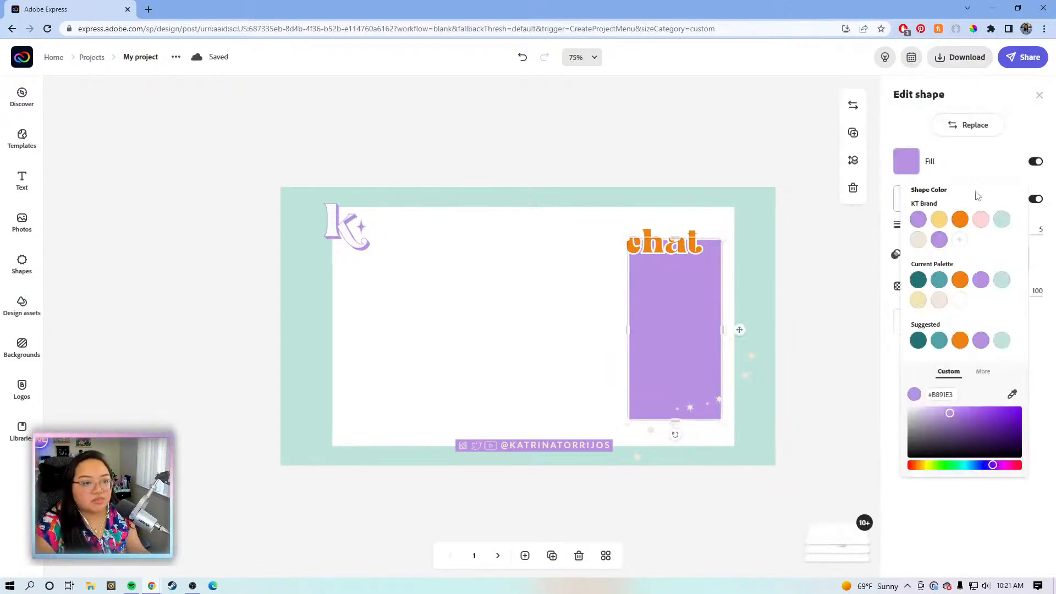
click(980, 220)
click(854, 298)
click(855, 300)
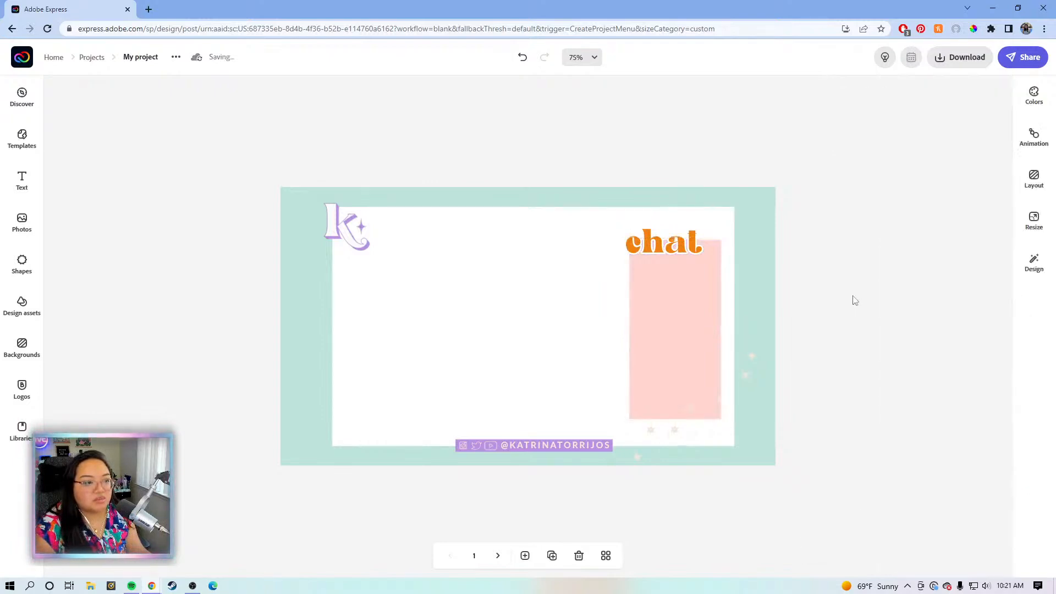
Try the brand beige #F2E8D9 as the pink chat box's border color.
click(691, 354)
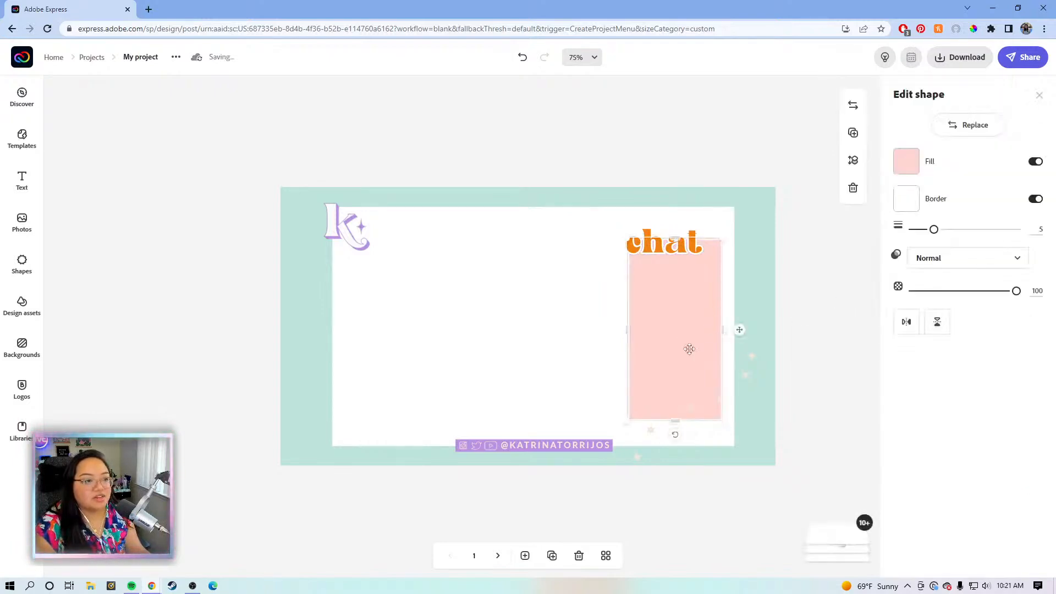
click(907, 200)
click(918, 277)
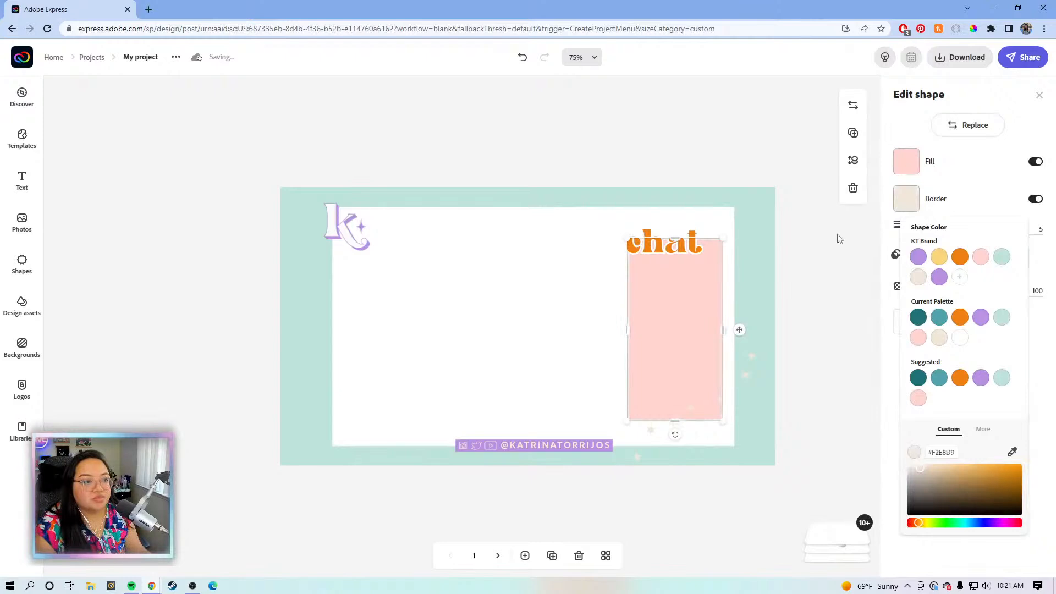
click(839, 238)
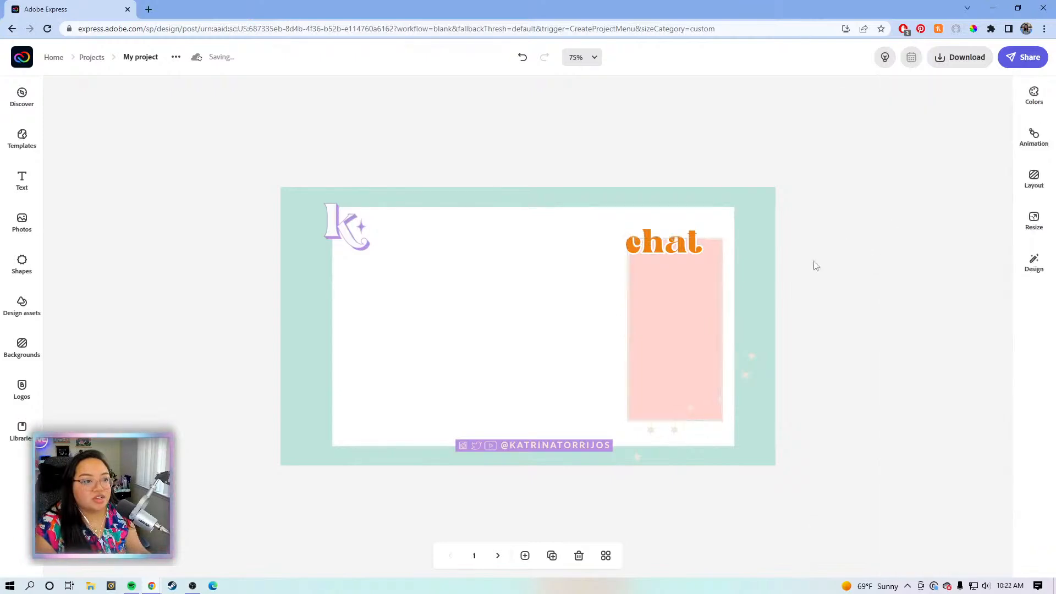
Set the pink chat box's border color to white.
click(694, 289)
click(907, 202)
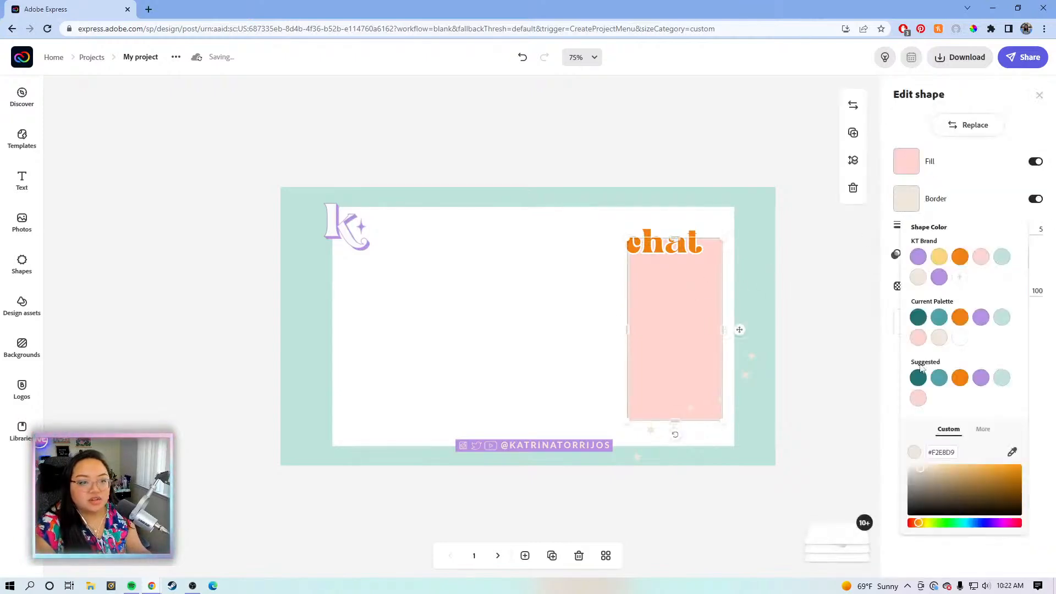
click(960, 337)
click(821, 281)
click(822, 281)
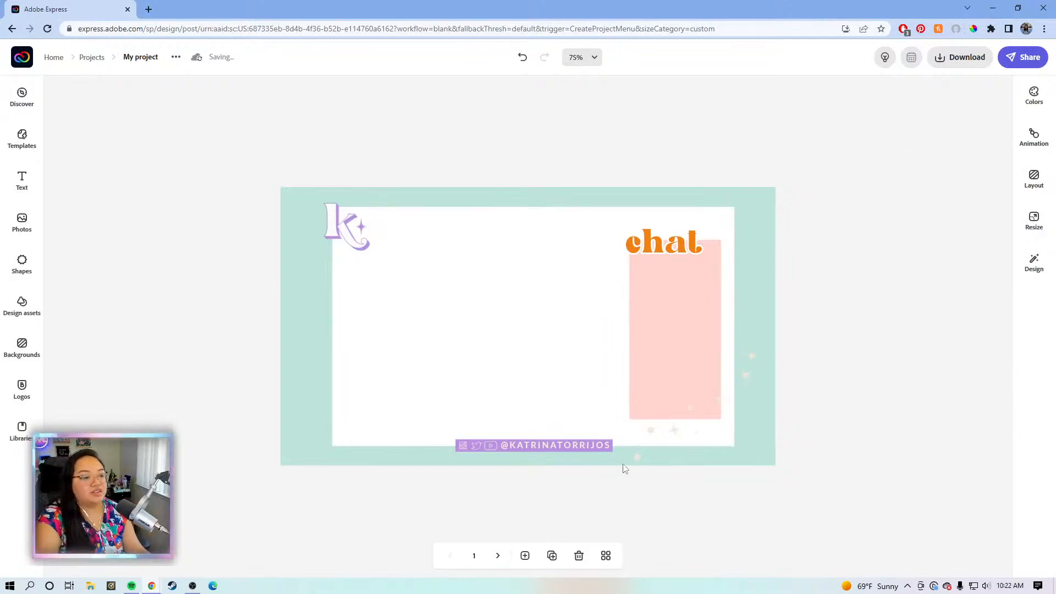
Show all project pages in an overview and view the available download options.
click(607, 555)
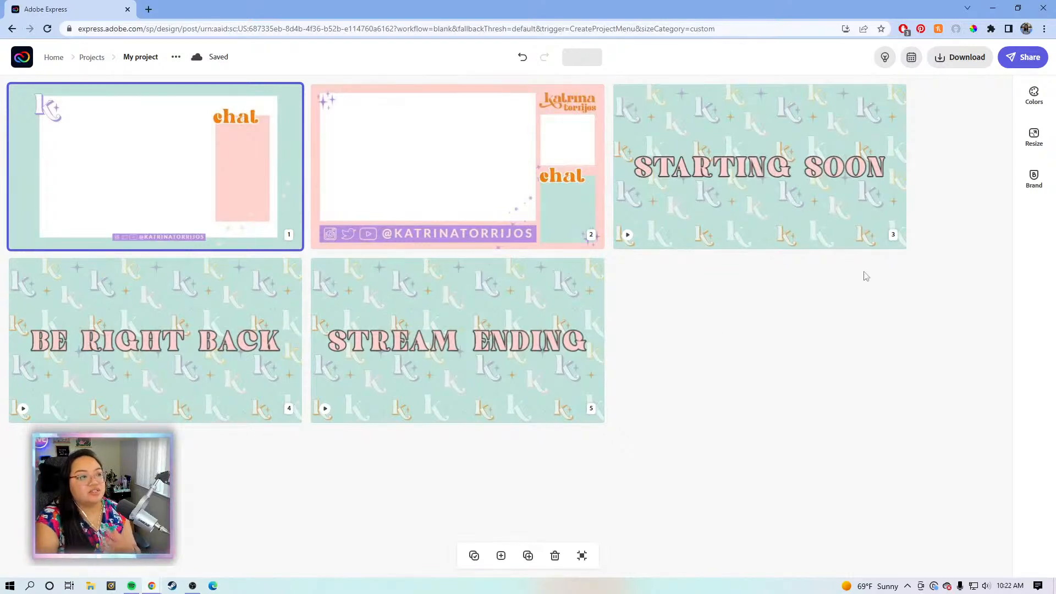
click(969, 63)
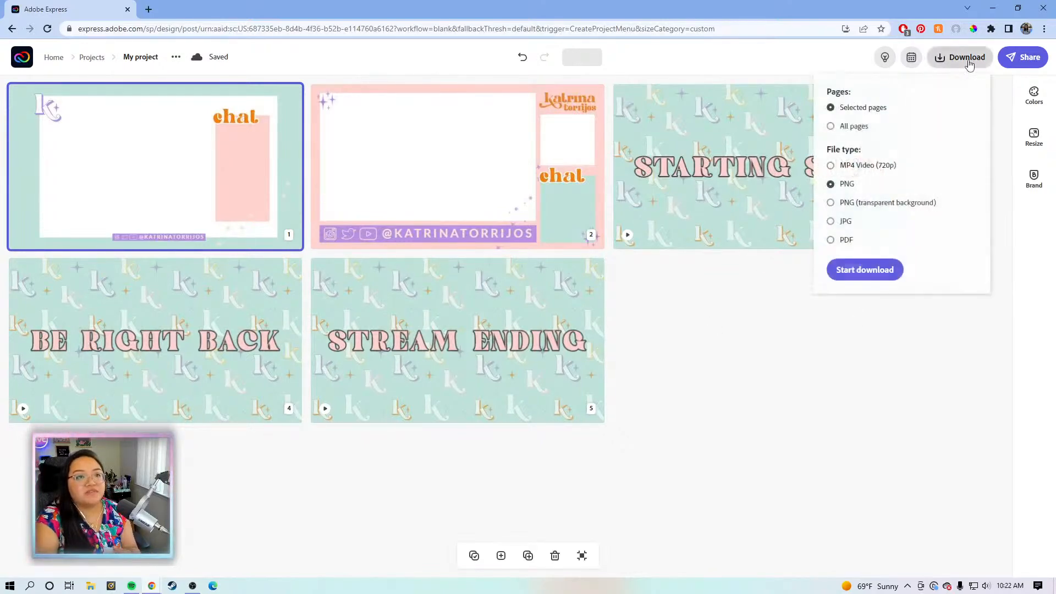
click(741, 389)
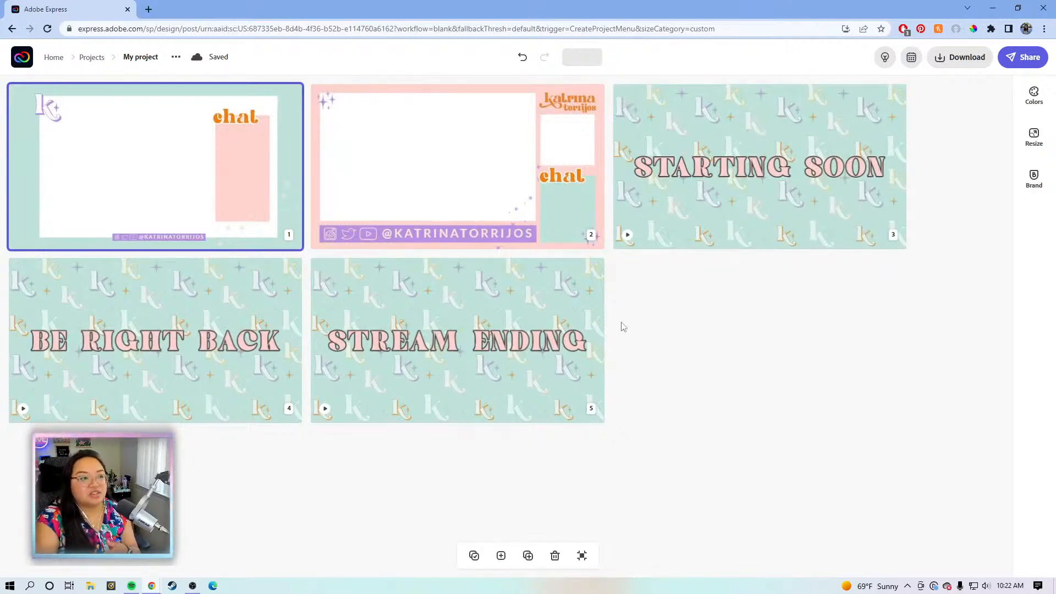
Add page 2 to the page selection and choose PNG (transparent background) as the download file type.
click(328, 103)
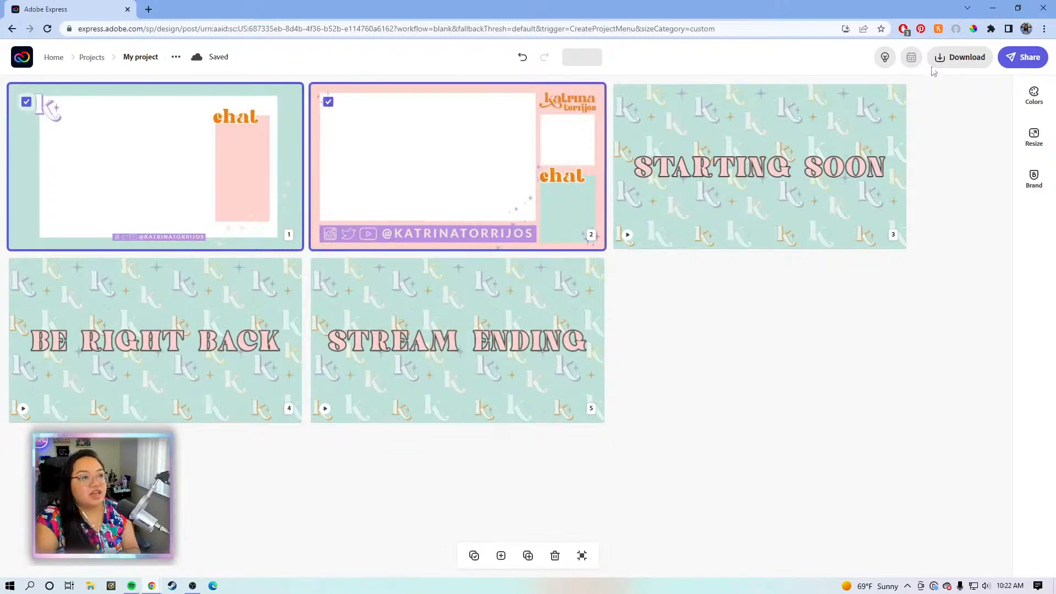
click(955, 63)
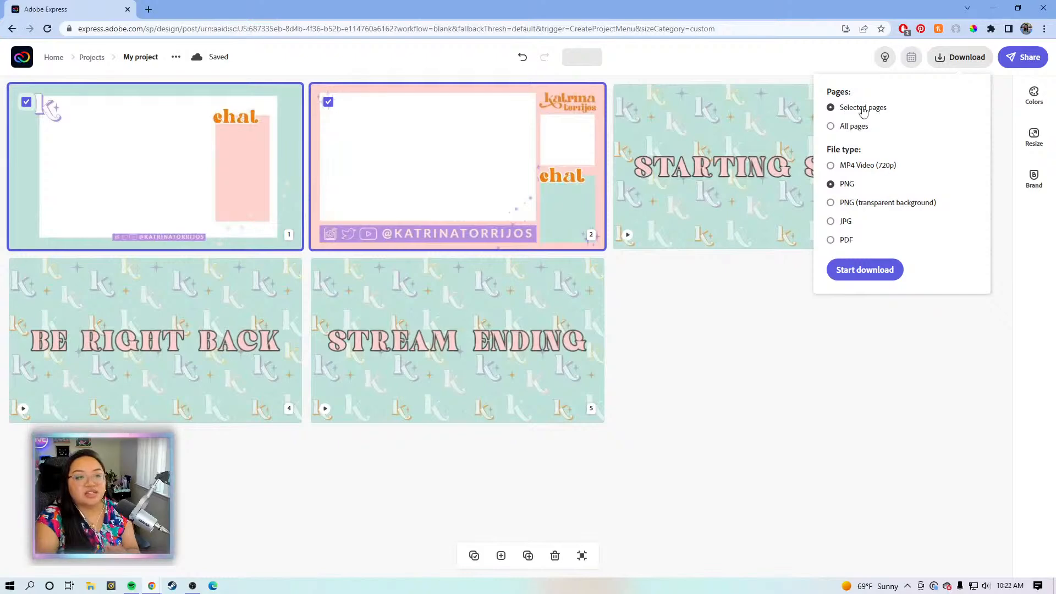
click(840, 208)
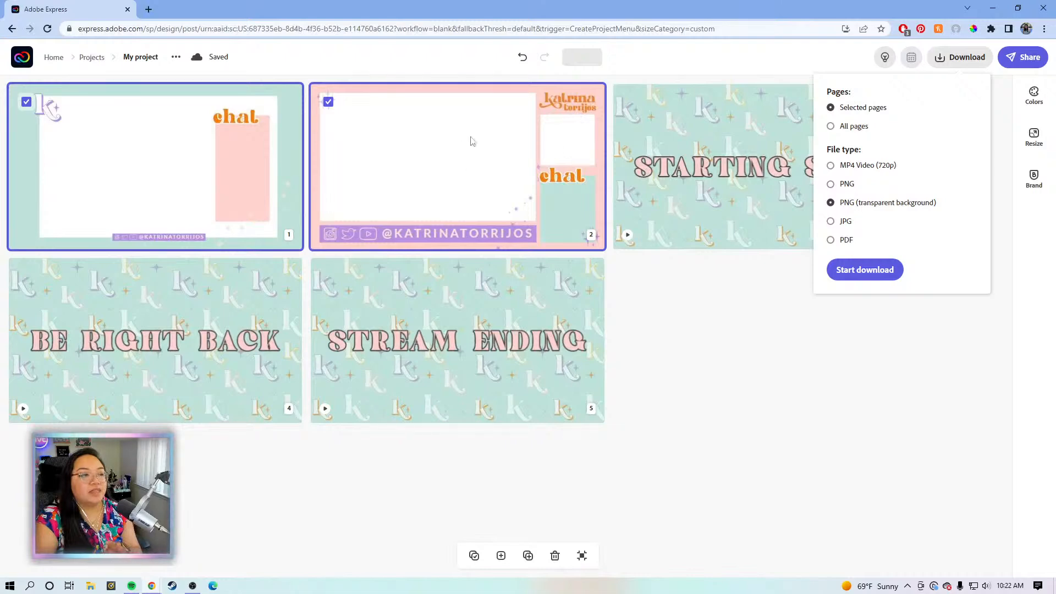
click(817, 350)
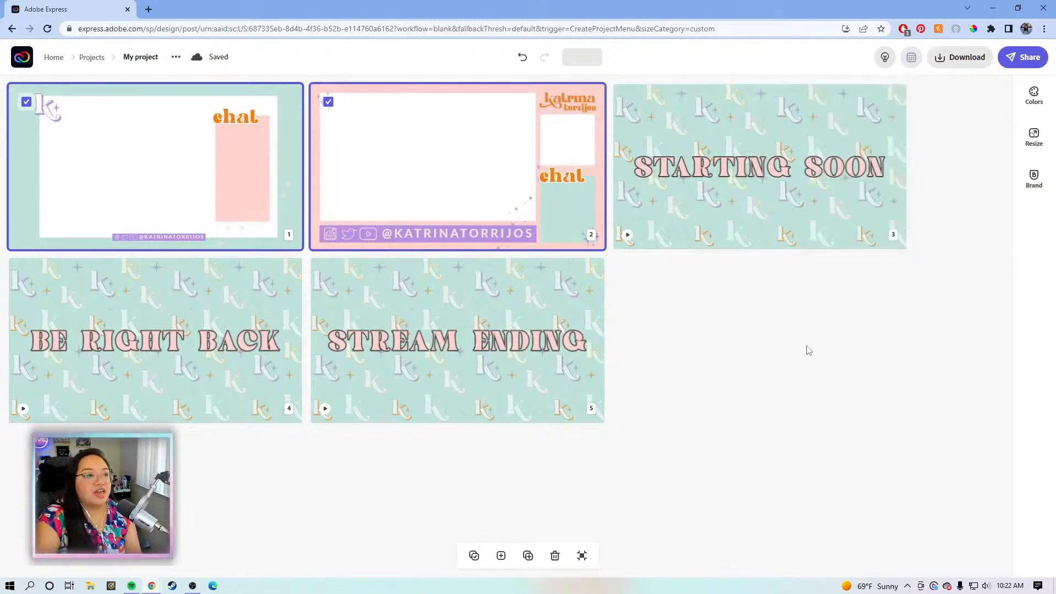
Replace page 2 with pages 3, 4 and 5 in the selection and choose MP4 Video (720p) as the download file type.
click(328, 103)
click(631, 102)
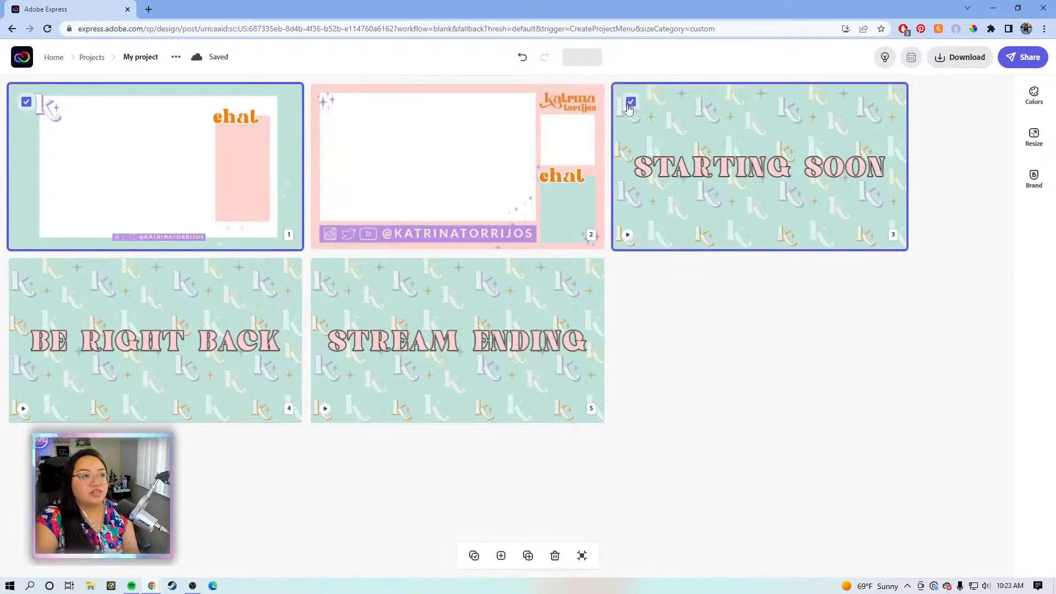
click(329, 276)
click(26, 276)
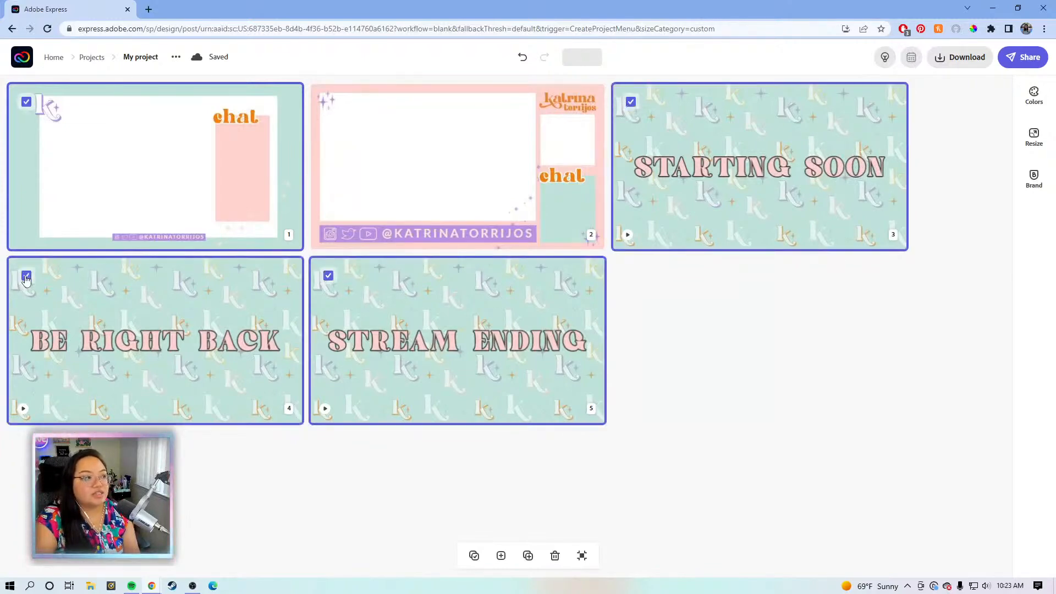
click(966, 61)
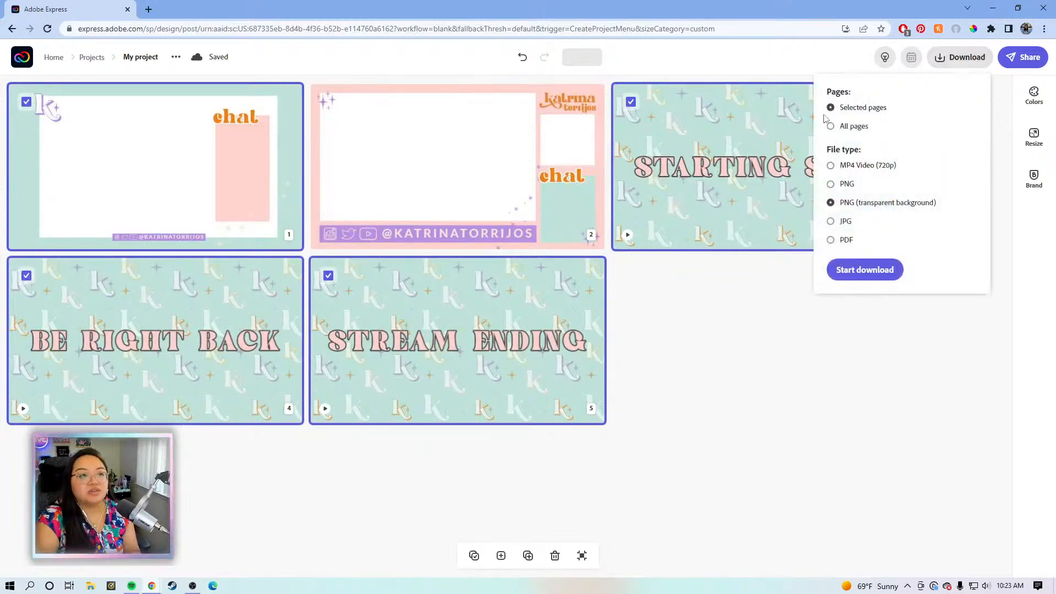
click(868, 166)
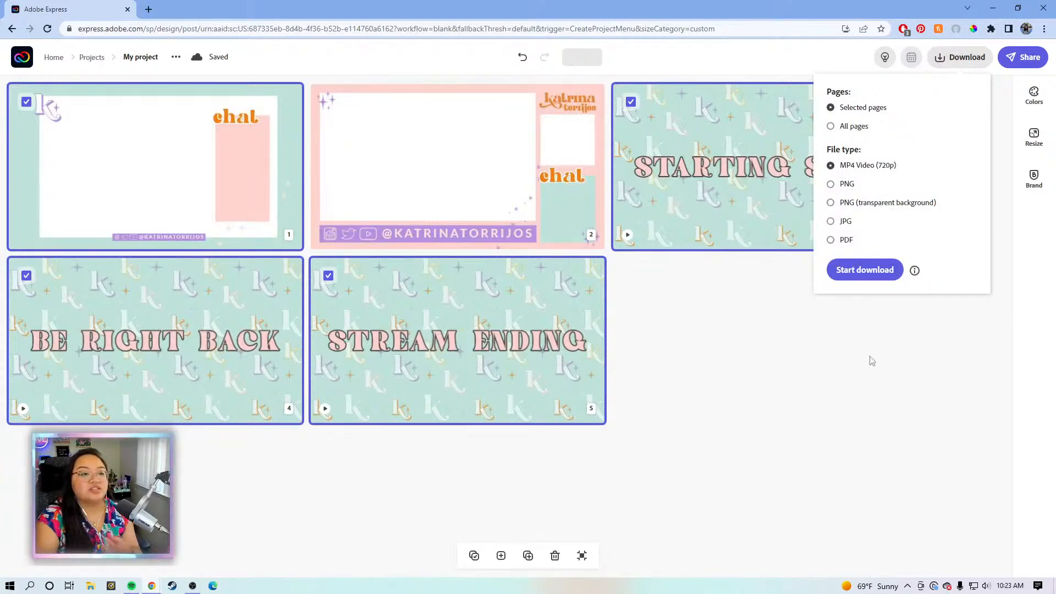
click(836, 341)
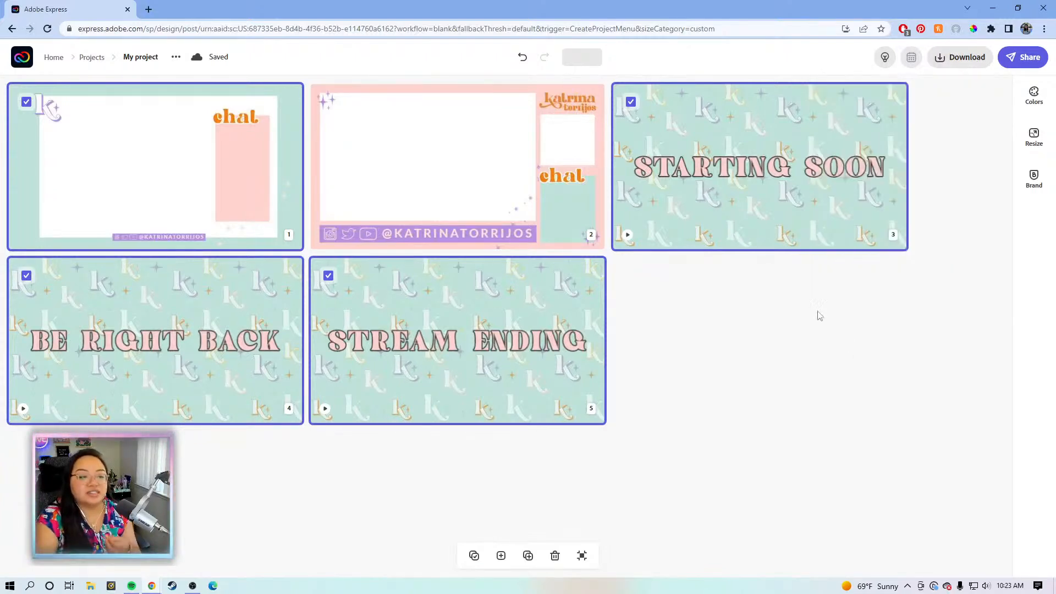